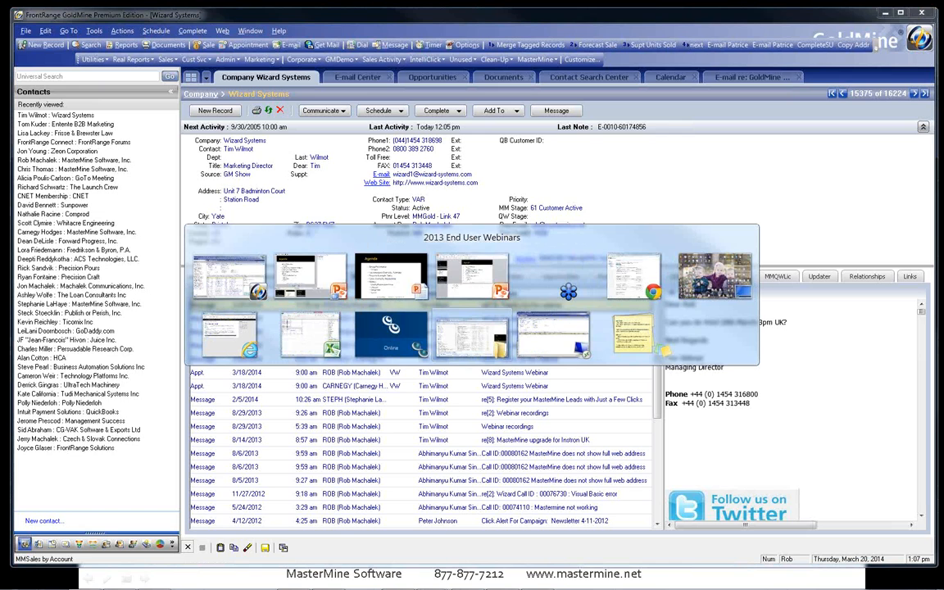
- Switch to the GoldMine demo database window and start a new MasterMine report, moving its dialog clear of the contact record
key(alt+Tab)
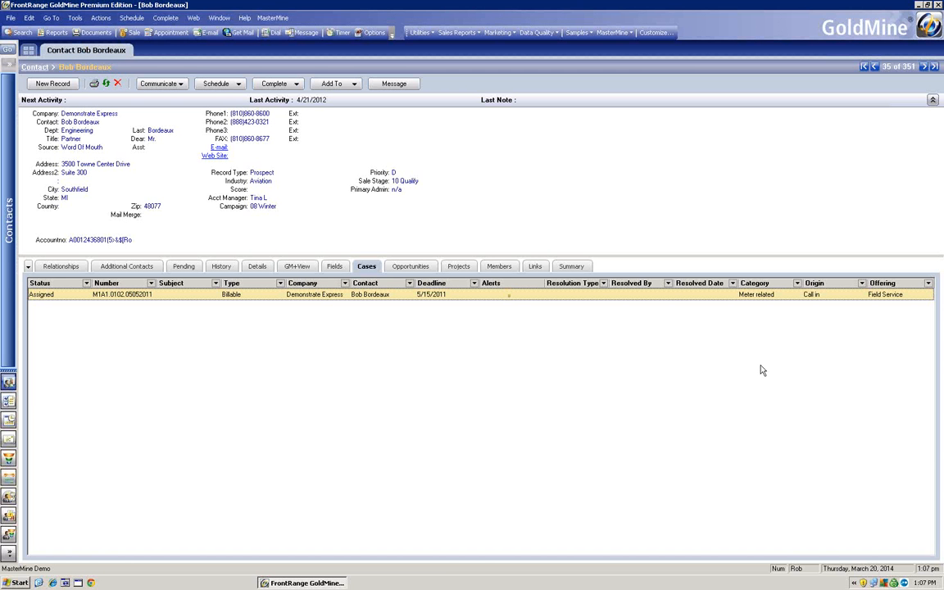
click(614, 33)
click(629, 57)
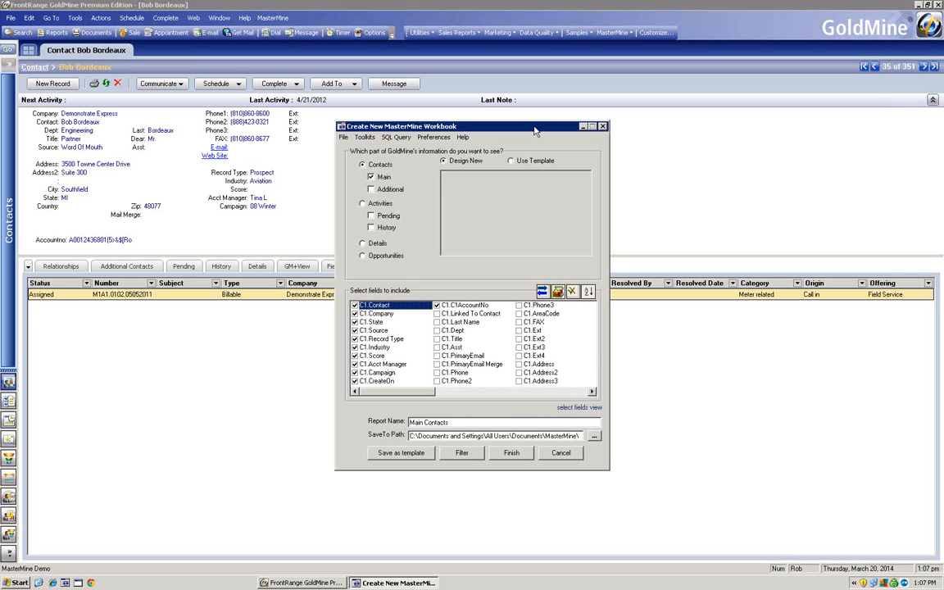
drag(534, 131, 478, 335)
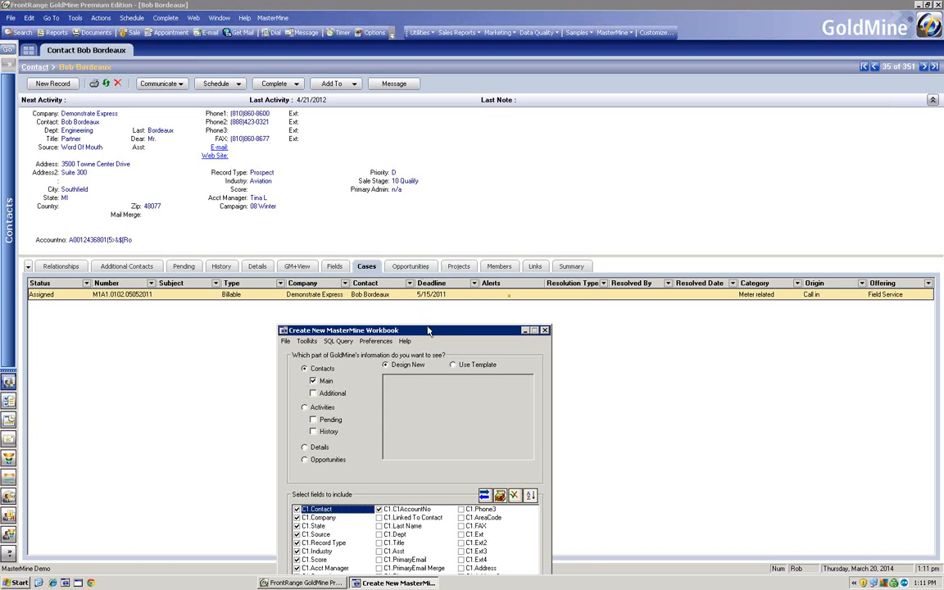
drag(427, 330, 624, 170)
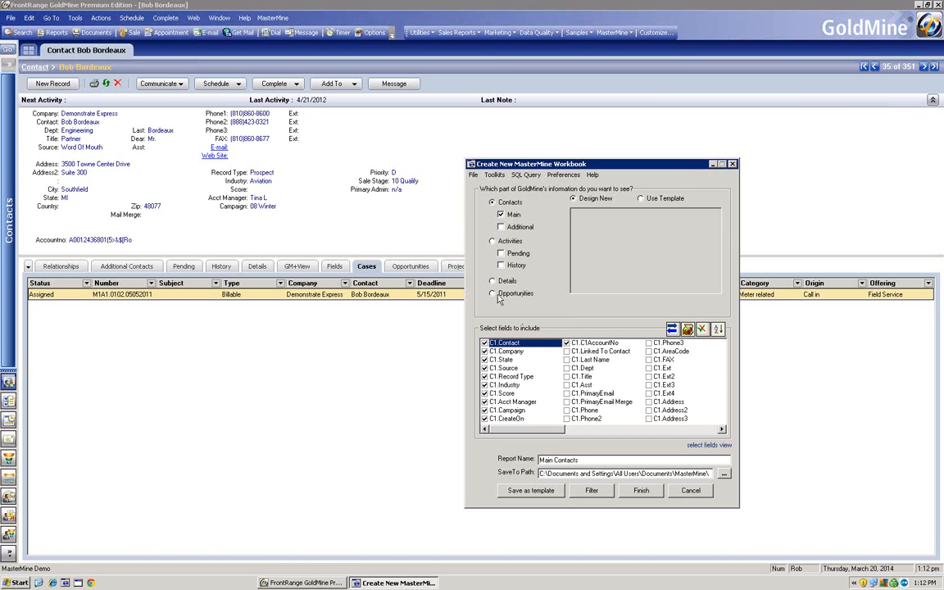
- Enable the Projects Linked to Contacts and Service/Cases toolkits in the MasterMine preferences and save them
click(563, 176)
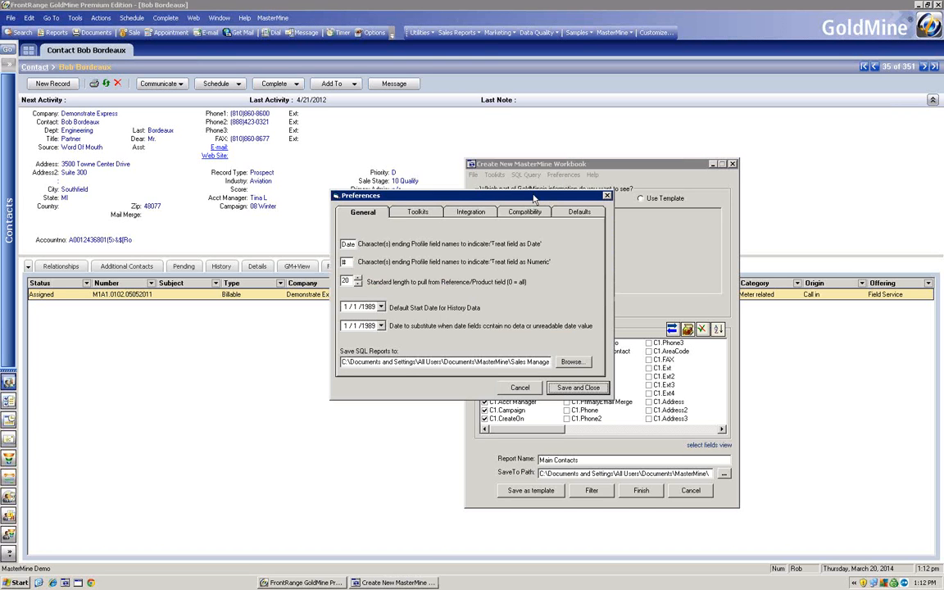
drag(478, 199, 552, 198)
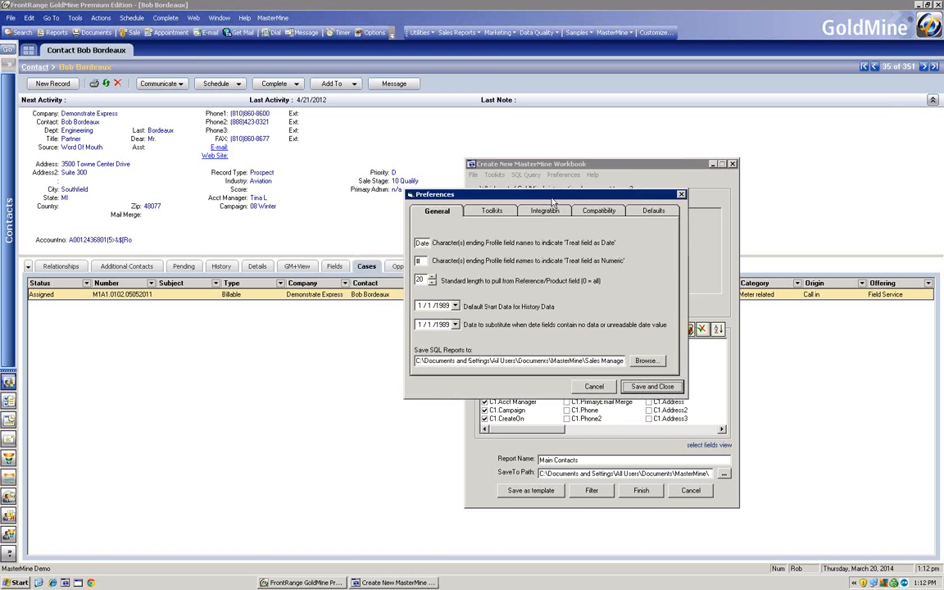
click(493, 211)
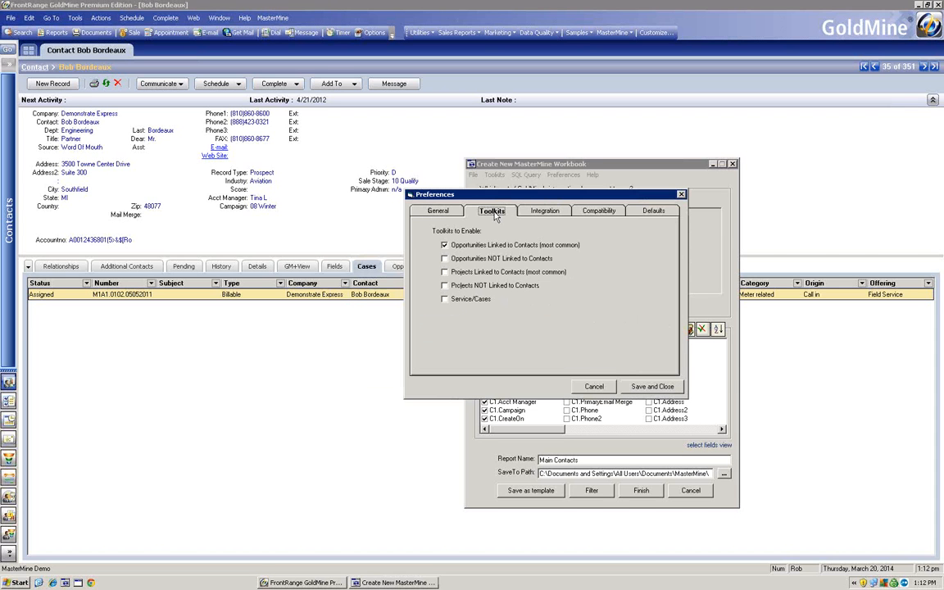
drag(497, 198, 618, 206)
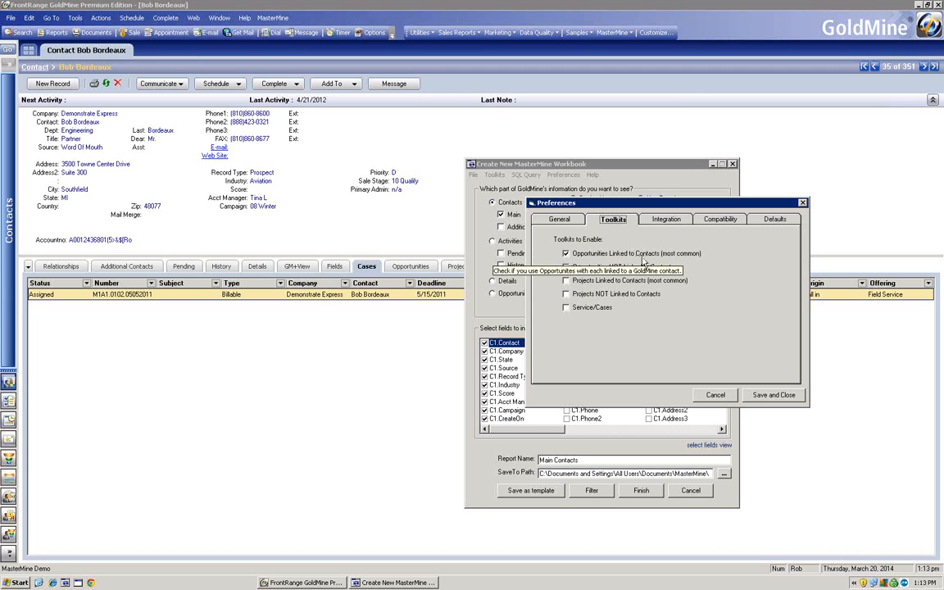
click(566, 281)
click(567, 308)
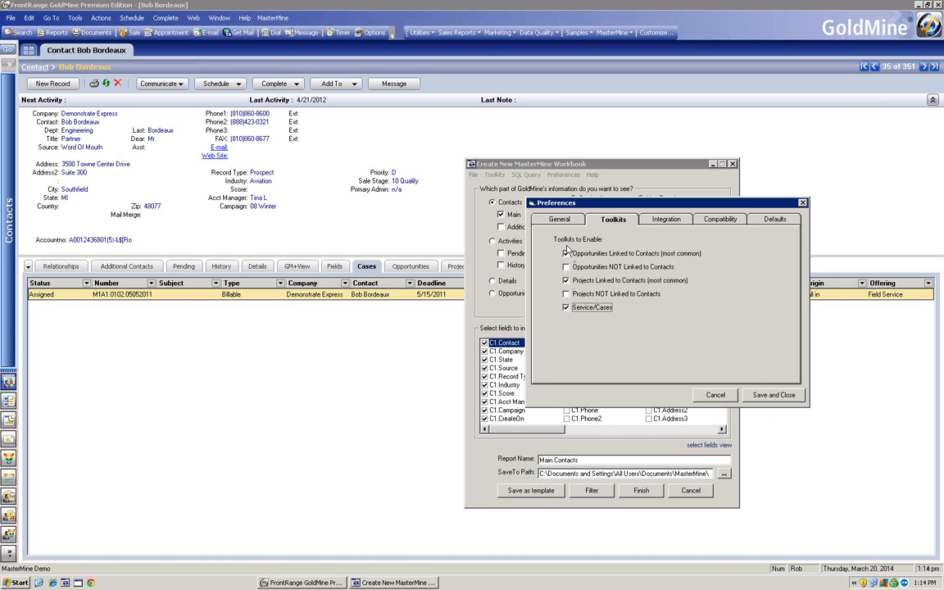
click(767, 397)
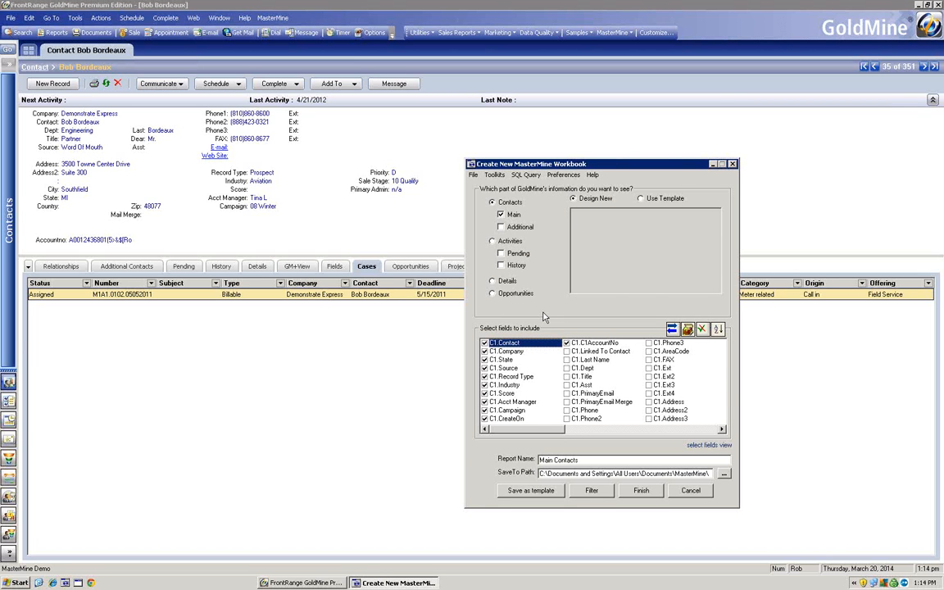
- Try to clear the busy-application warning by switching to the other application and retrying
click(601, 166)
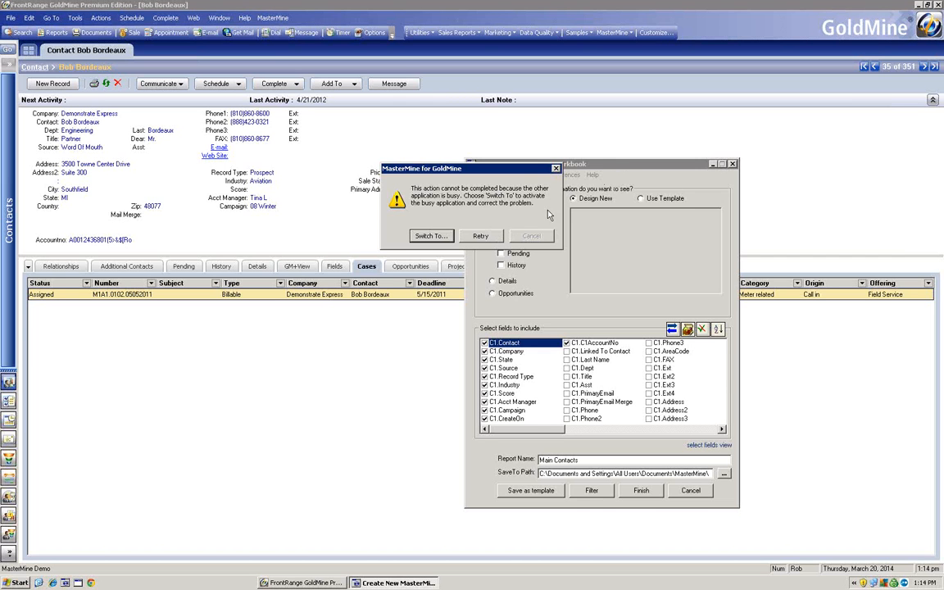
click(440, 238)
click(480, 237)
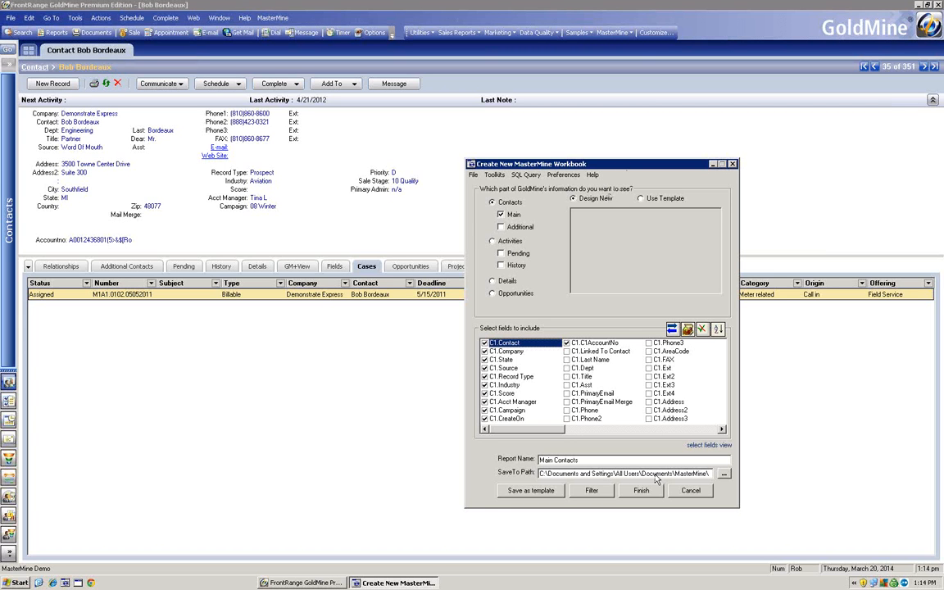
click(481, 236)
- End the MasterMine.exe process in Windows Task Manager and confirm its termination
right_click(540, 585)
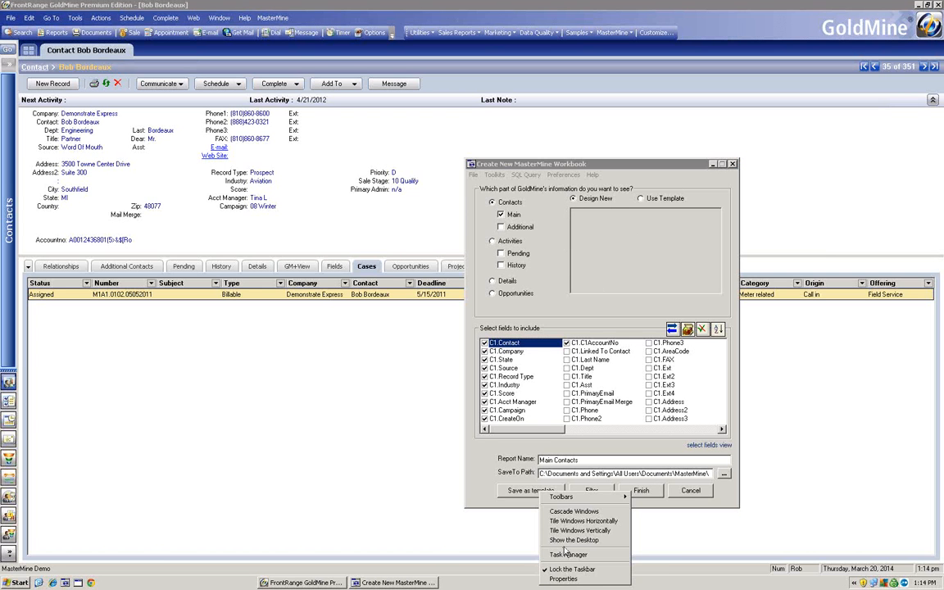
click(568, 554)
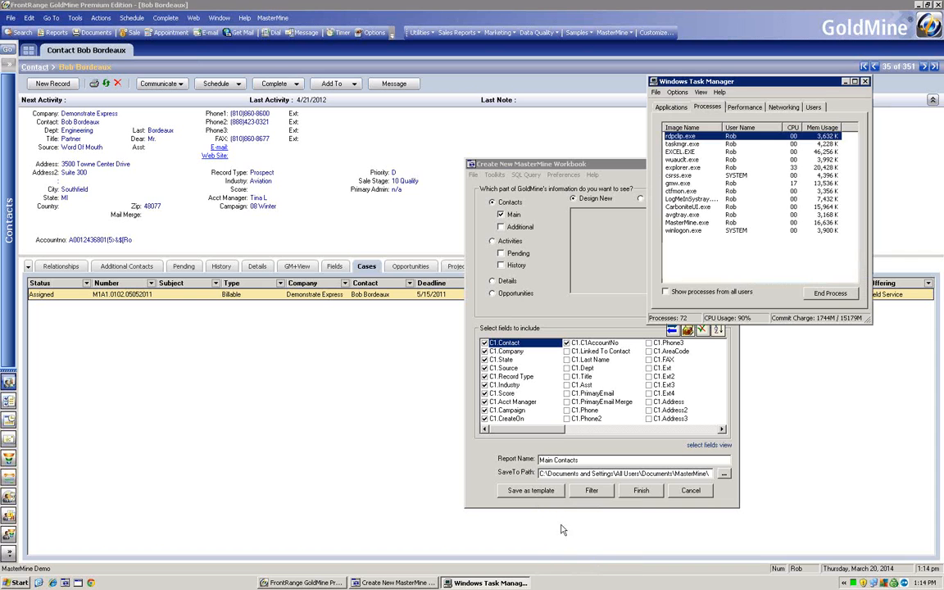
click(687, 222)
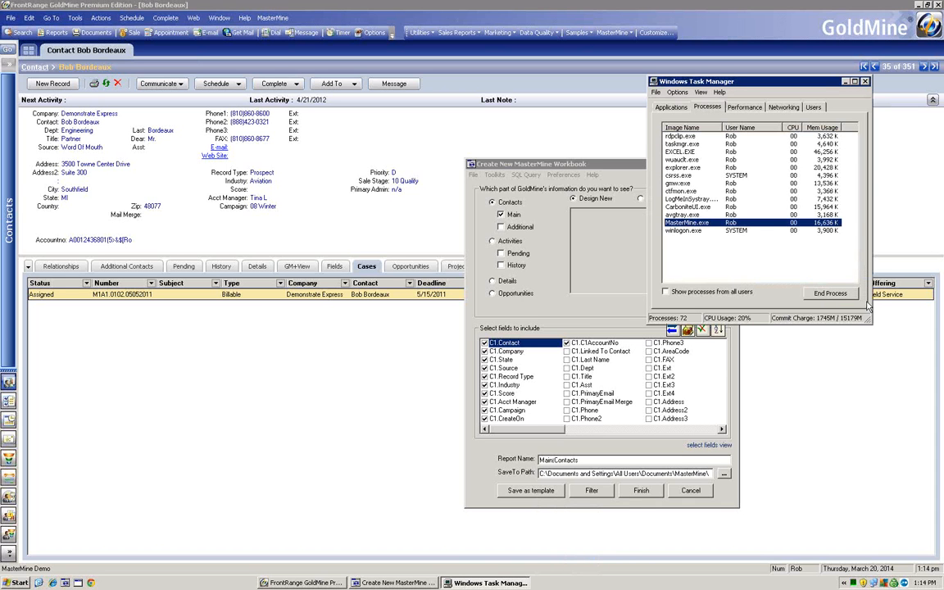
click(829, 293)
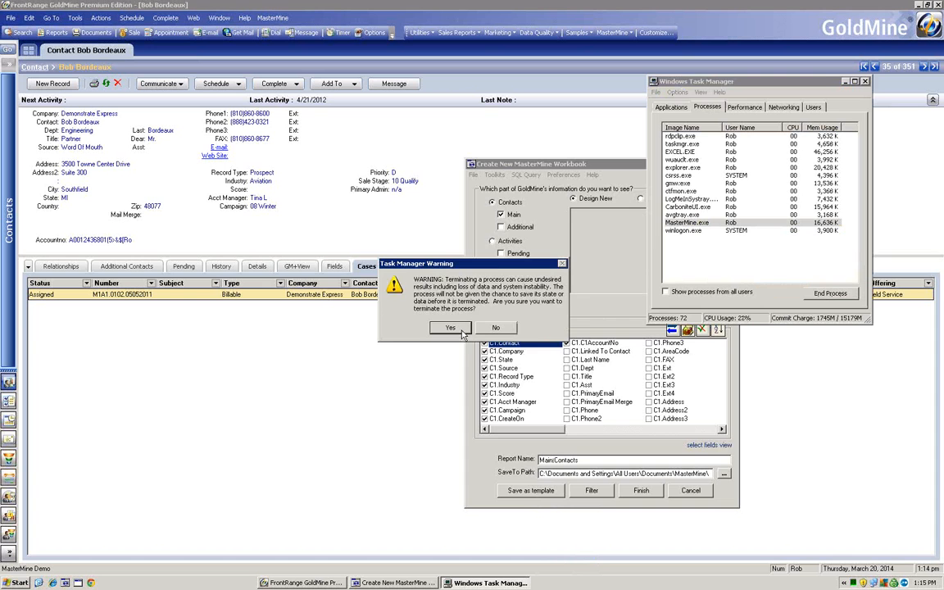
click(461, 329)
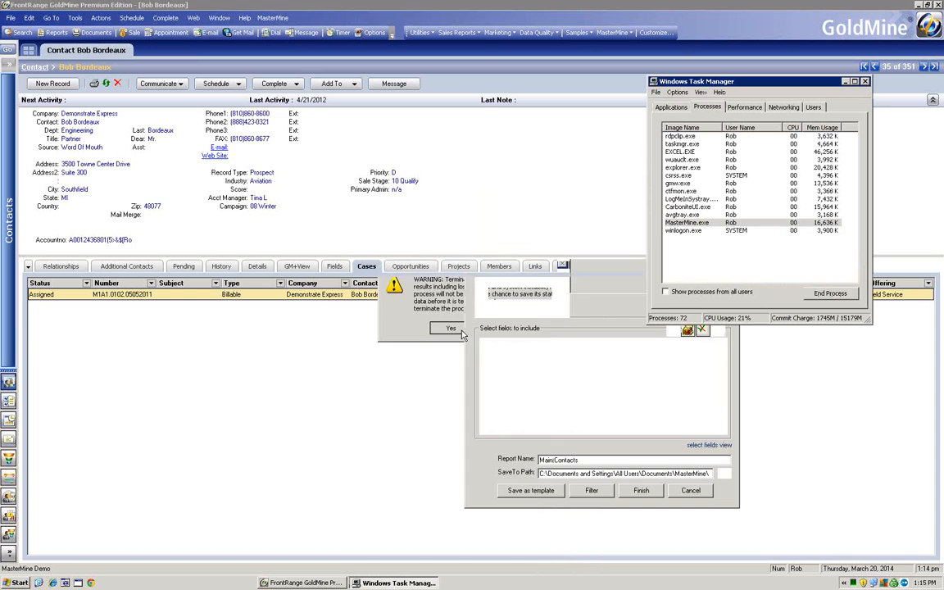
- End the EXCEL.EXE process and close Windows Task Manager
click(677, 153)
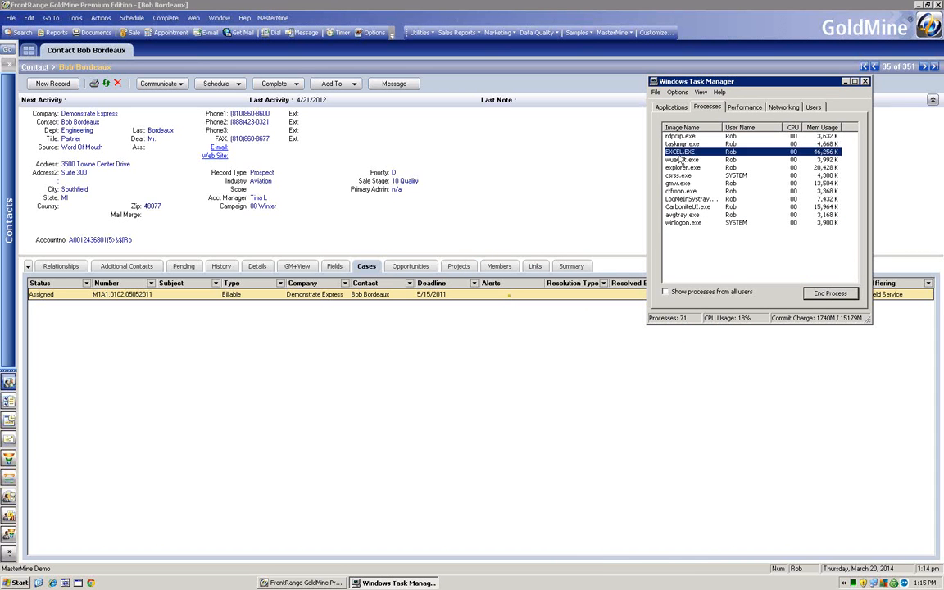
click(830, 294)
click(448, 327)
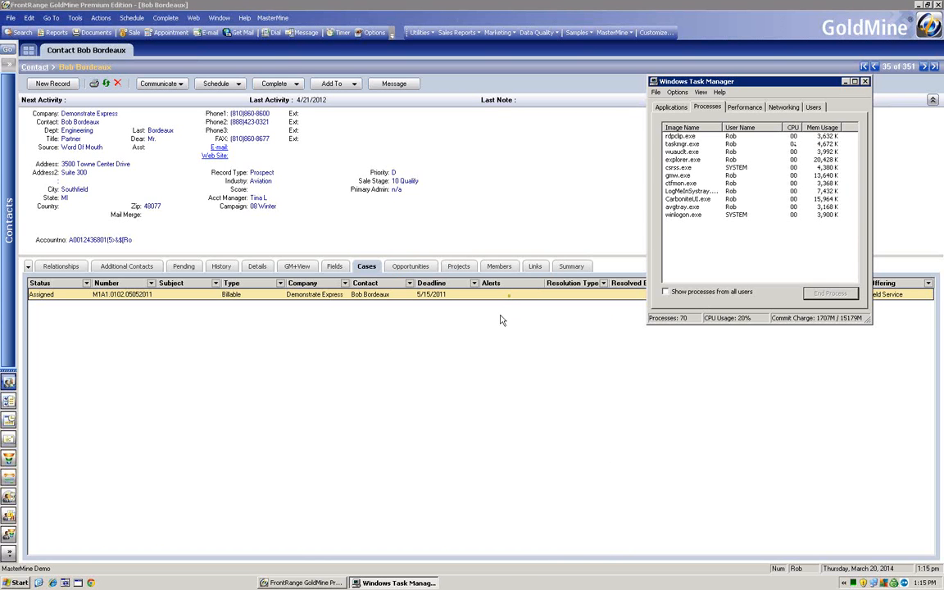
click(865, 82)
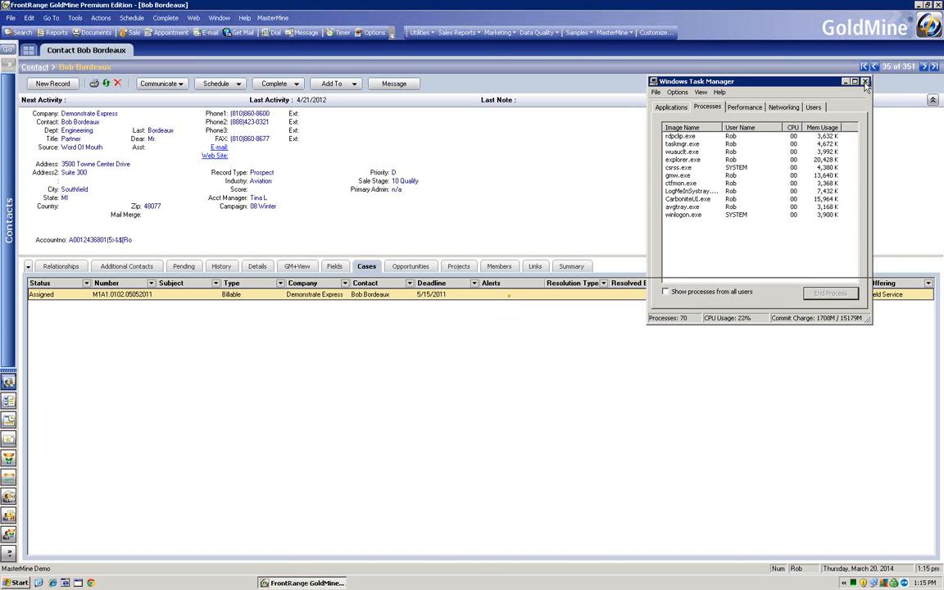
- Start a new MasterMine report for Opportunities using templates, and look through the opportunity template list
click(613, 32)
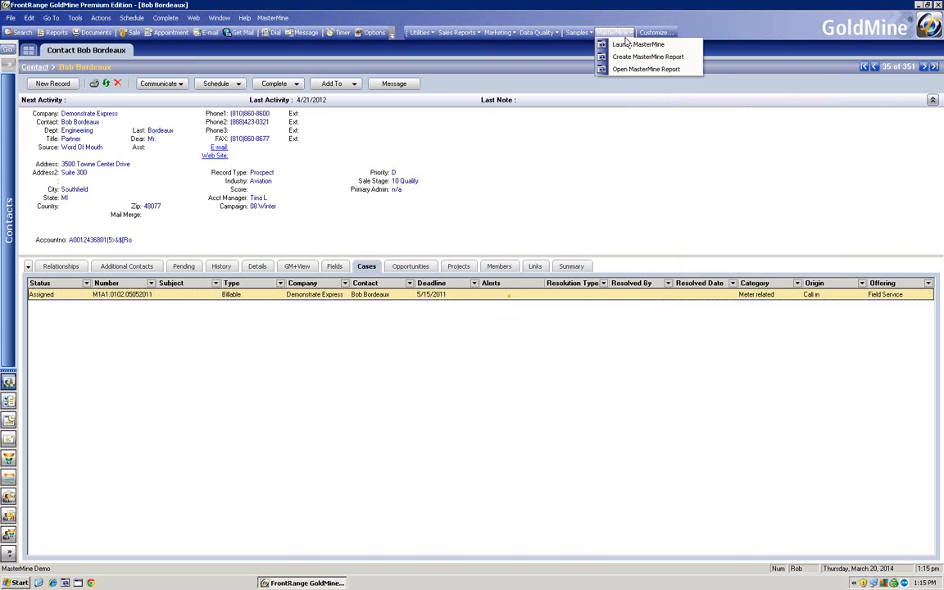
click(626, 58)
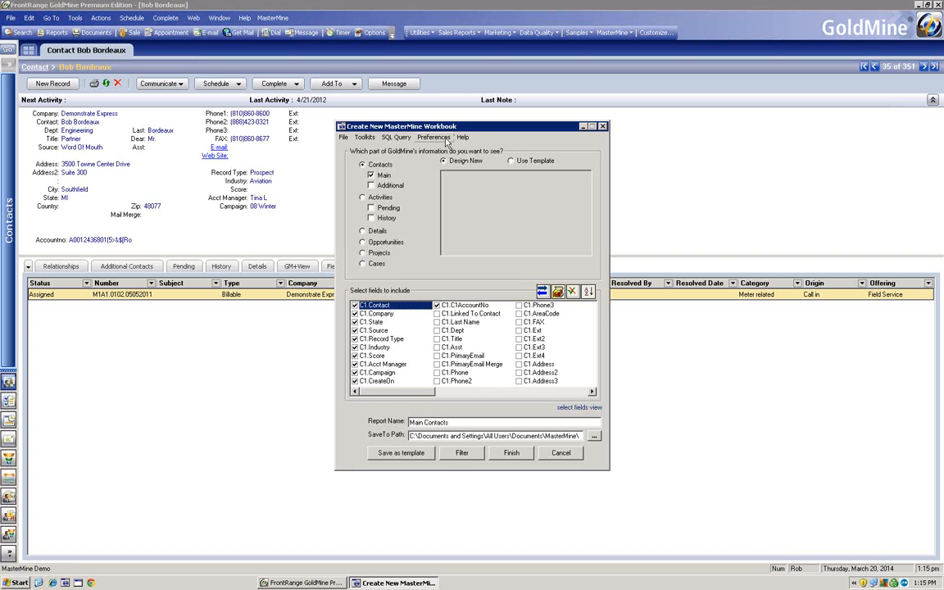
drag(538, 131, 667, 121)
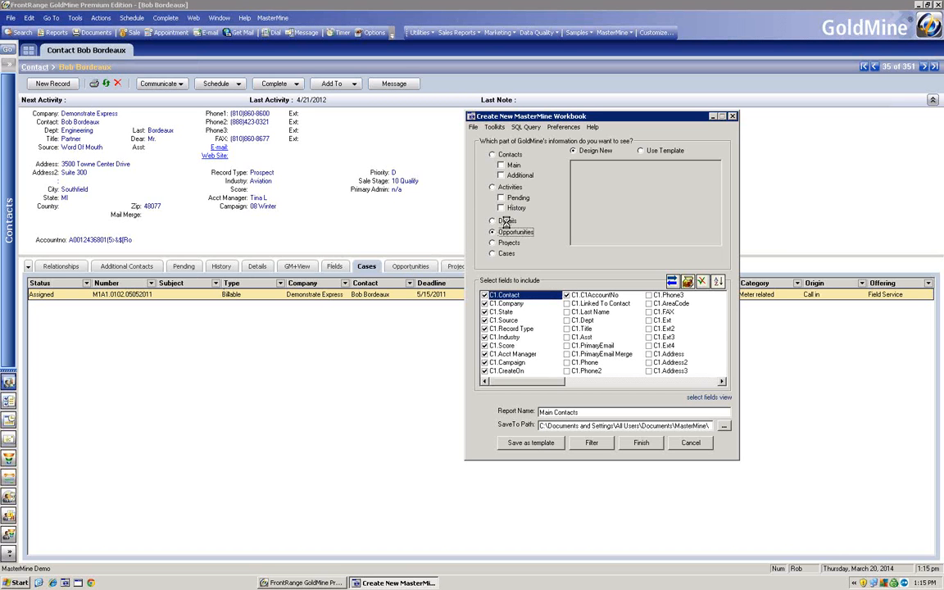
click(493, 233)
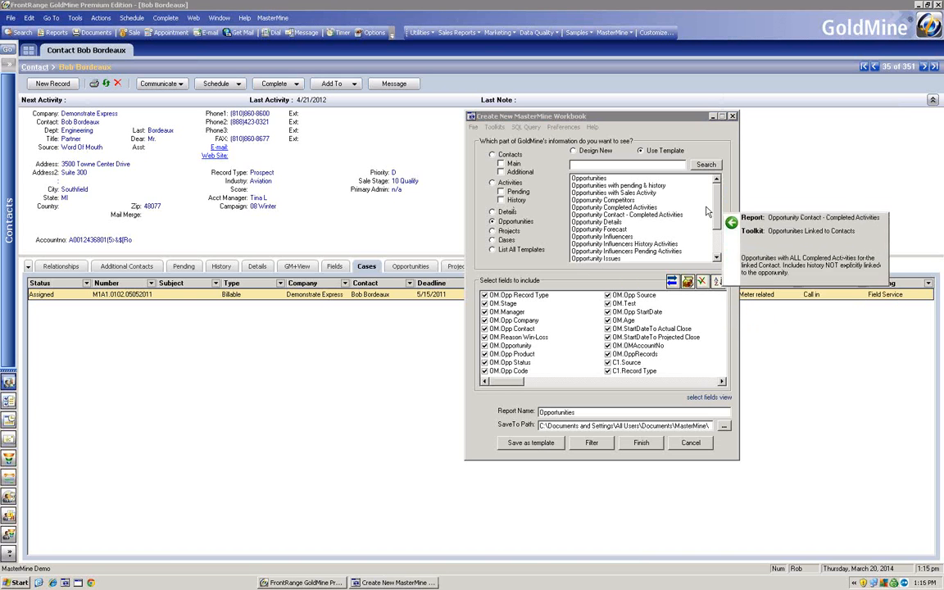
scroll(721, 227, down, 1)
scroll(722, 229, down, 1)
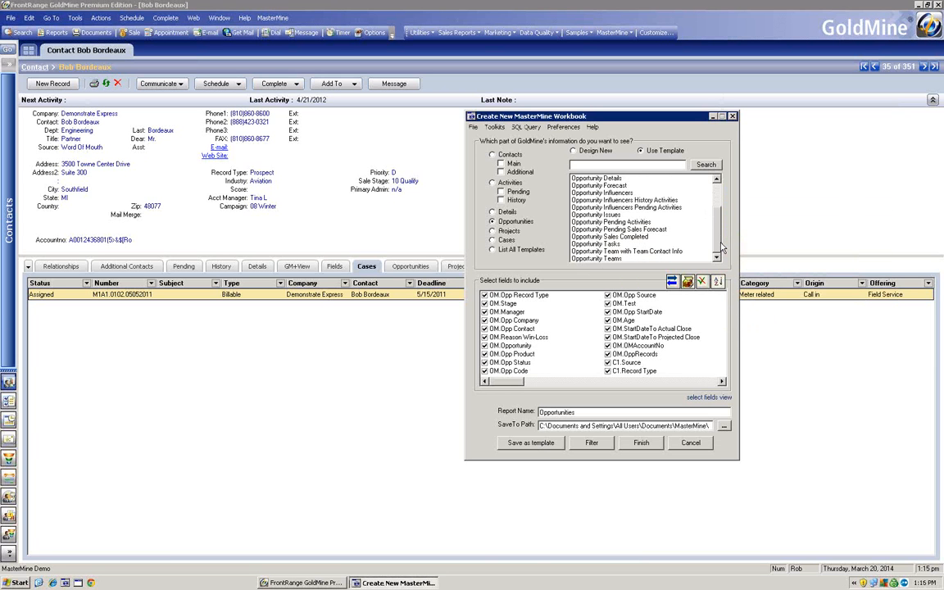
scroll(722, 234, up, 2)
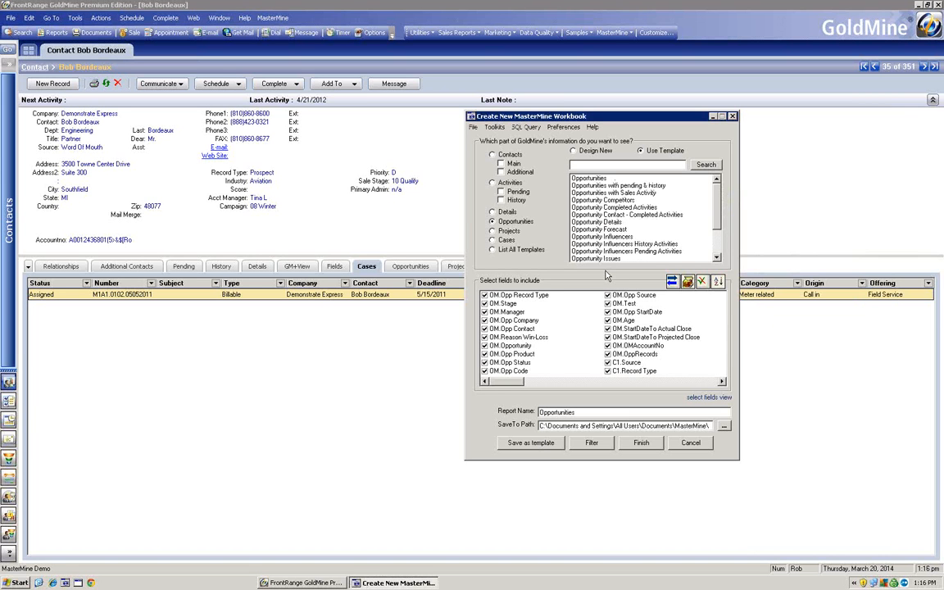
- Step back through the contact records, checking each one's Opportunities list for a linked opportunity
click(414, 267)
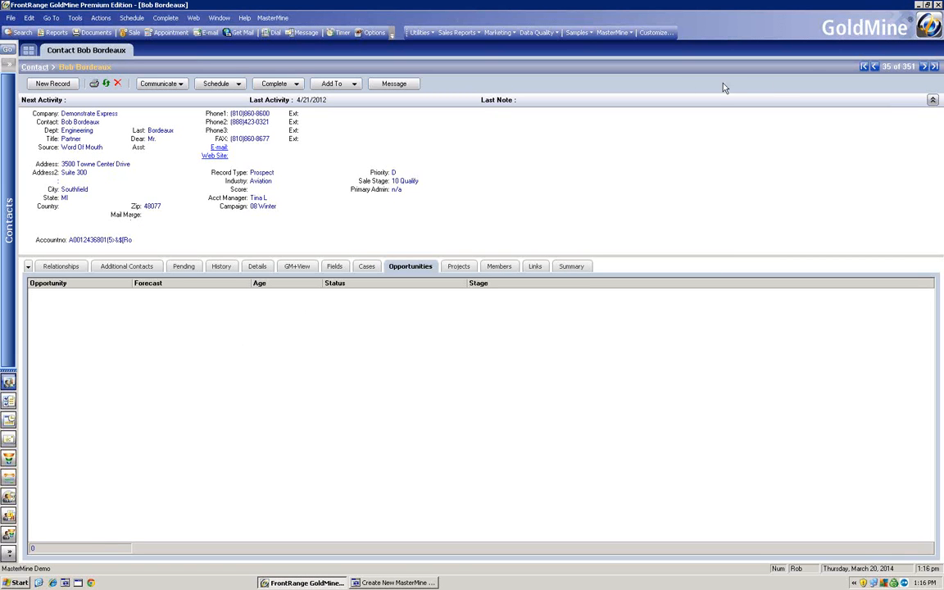
click(874, 68)
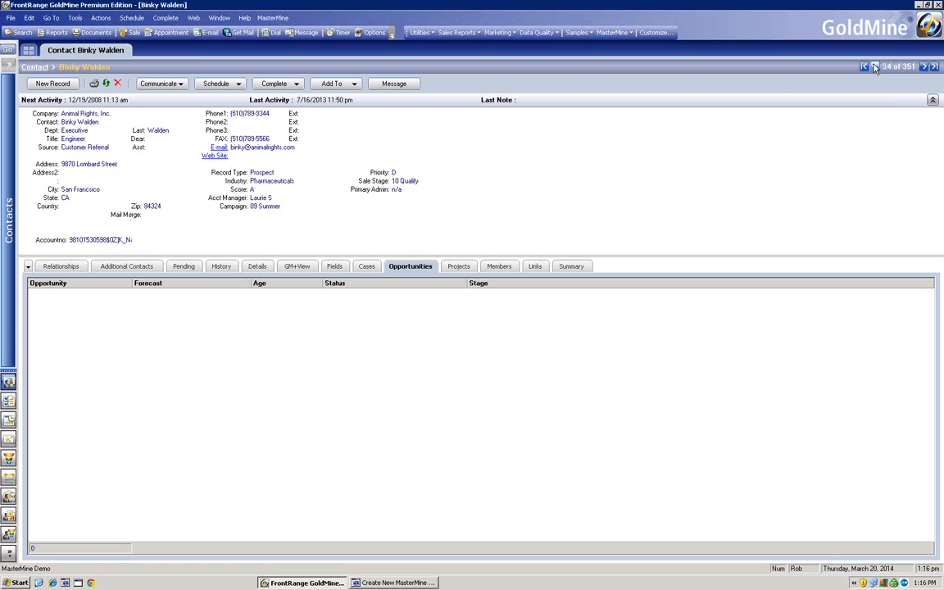
click(874, 67)
click(875, 67)
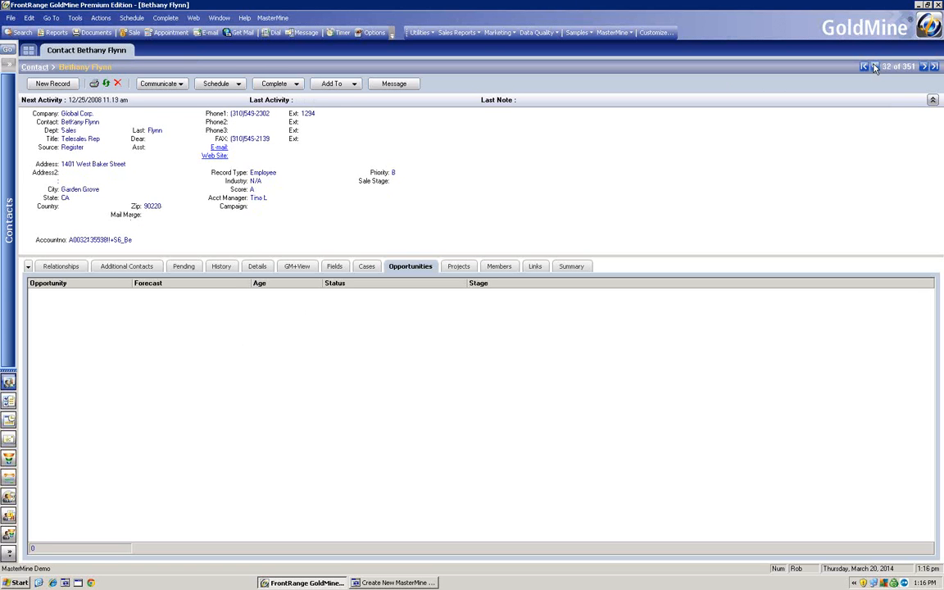
click(874, 67)
click(874, 67)
click(874, 67)
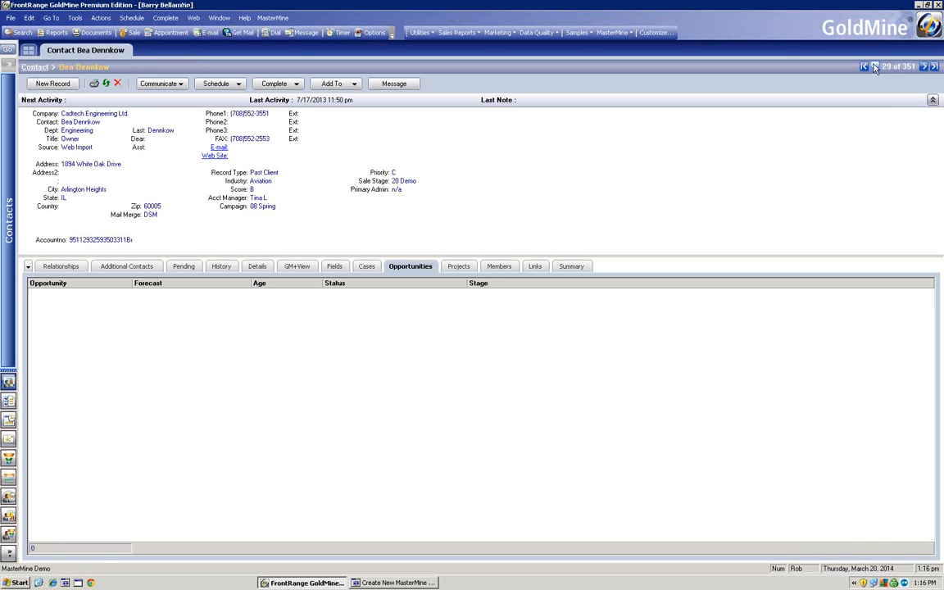
click(874, 67)
click(875, 67)
click(875, 67)
click(875, 67)
click(874, 67)
click(874, 67)
click(874, 67)
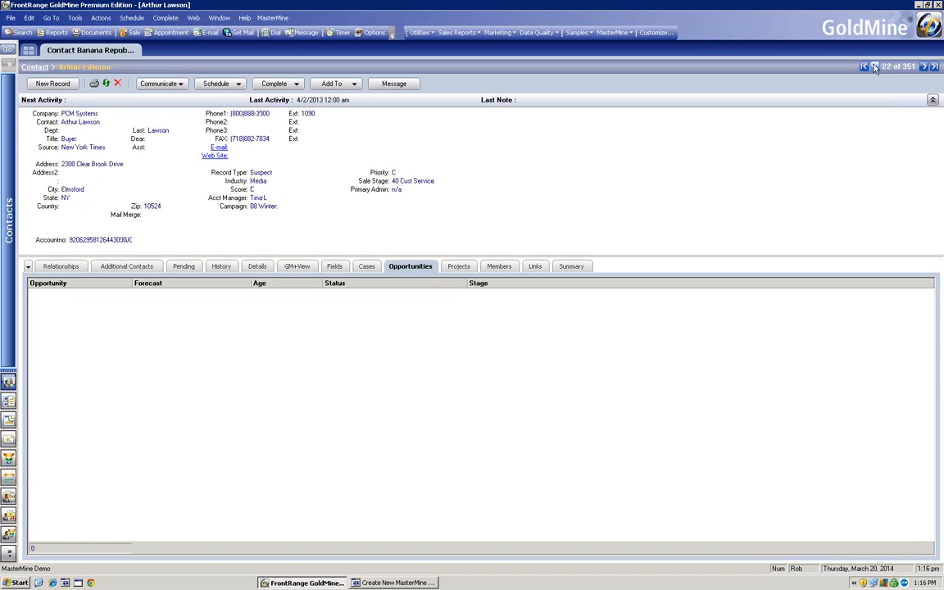
click(875, 67)
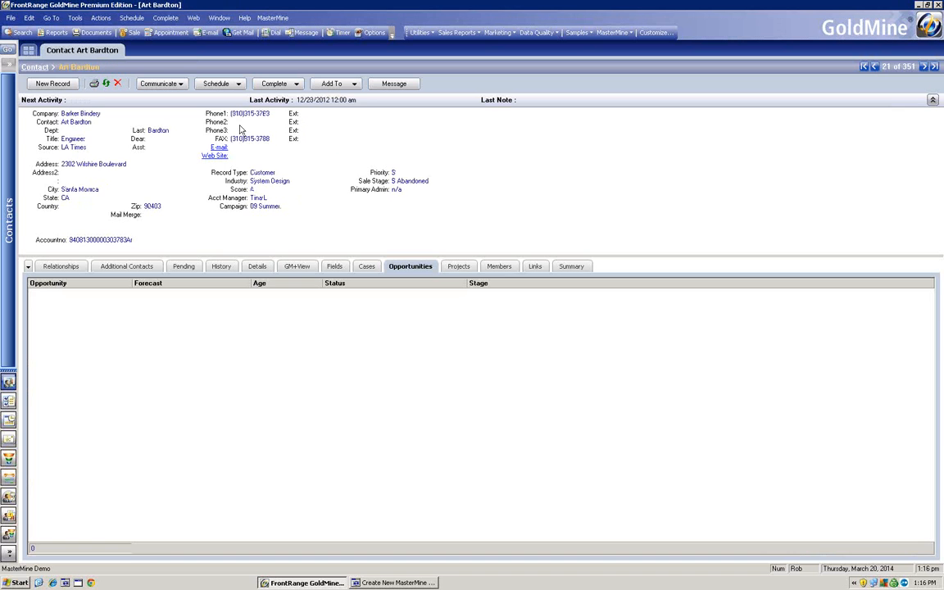
- Search the contacts by last name, open the matching American Momentum contact and go to its linked demo job opportunity
double_click(141, 138)
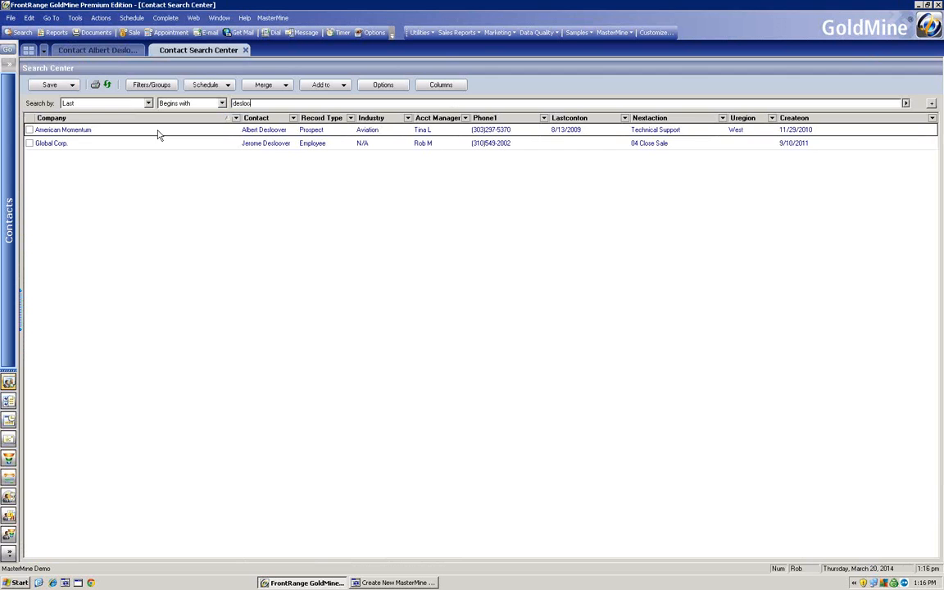
double_click(159, 132)
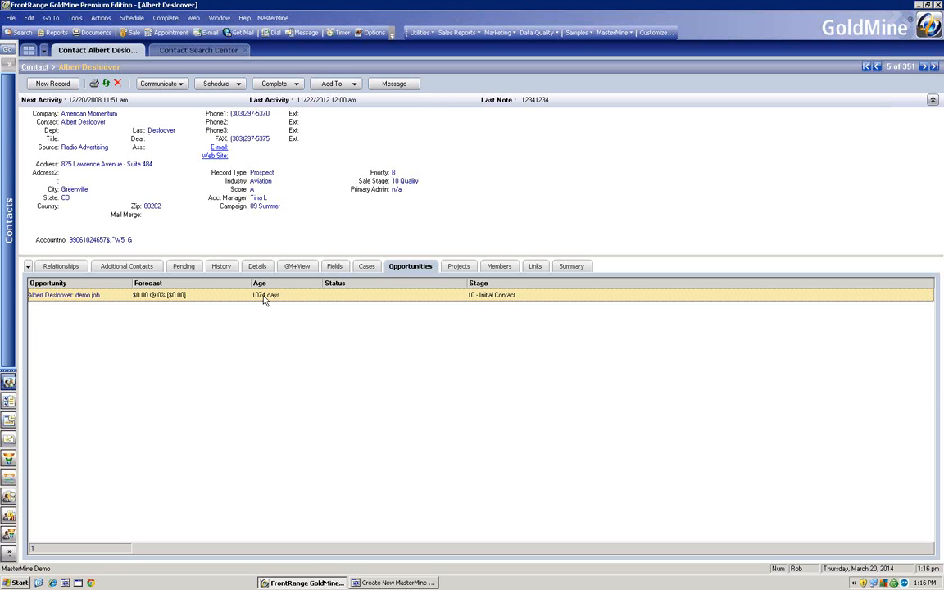
right_click(263, 300)
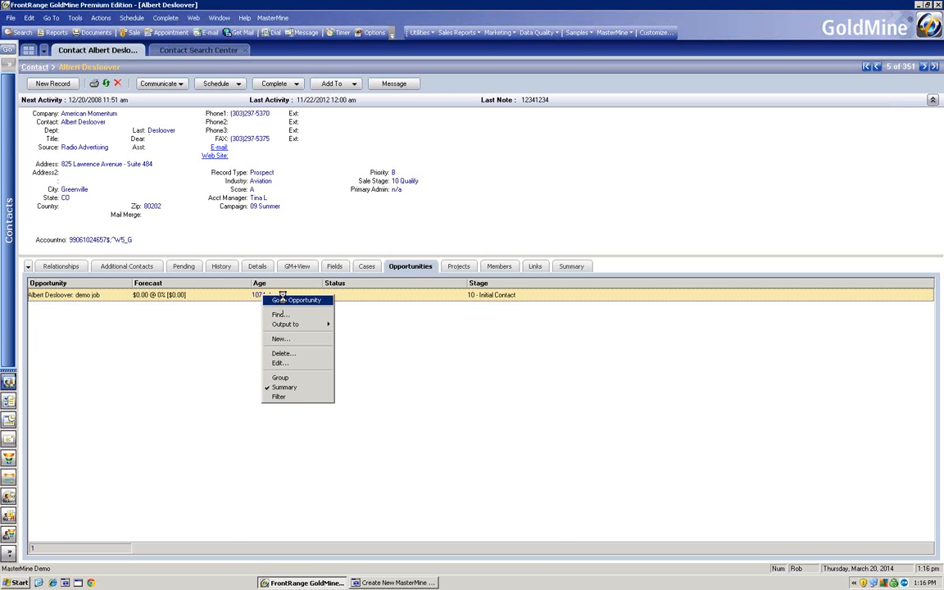
click(282, 301)
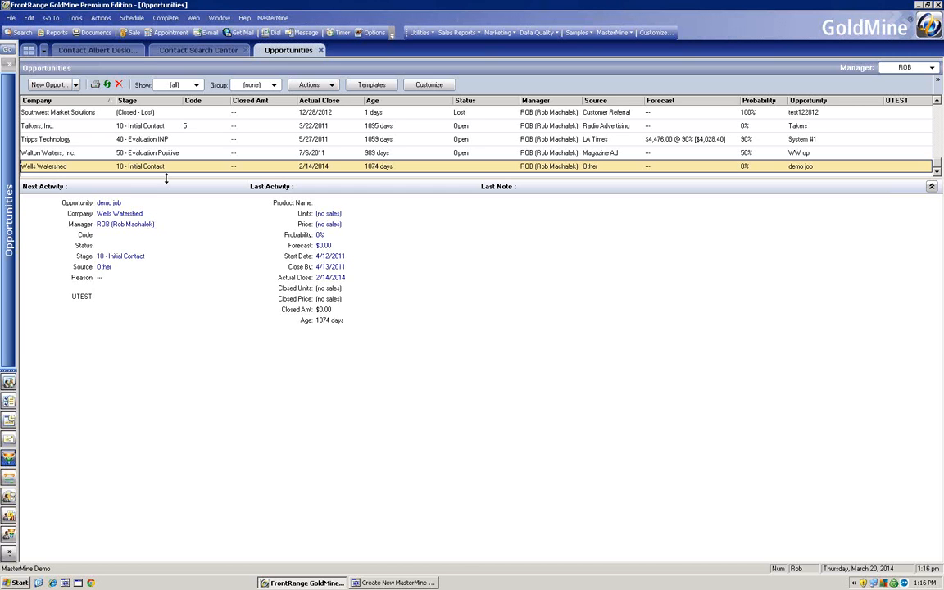
- Enlarge the opportunities list, open the WW op opportunity of Walton Walters, Inc. and review its influencers and team
drag(166, 177, 151, 309)
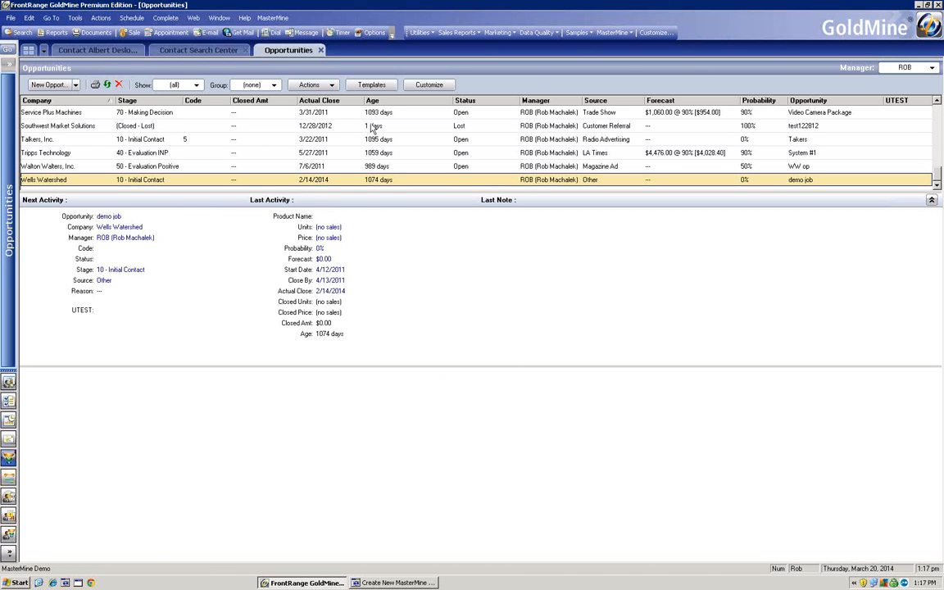
double_click(47, 166)
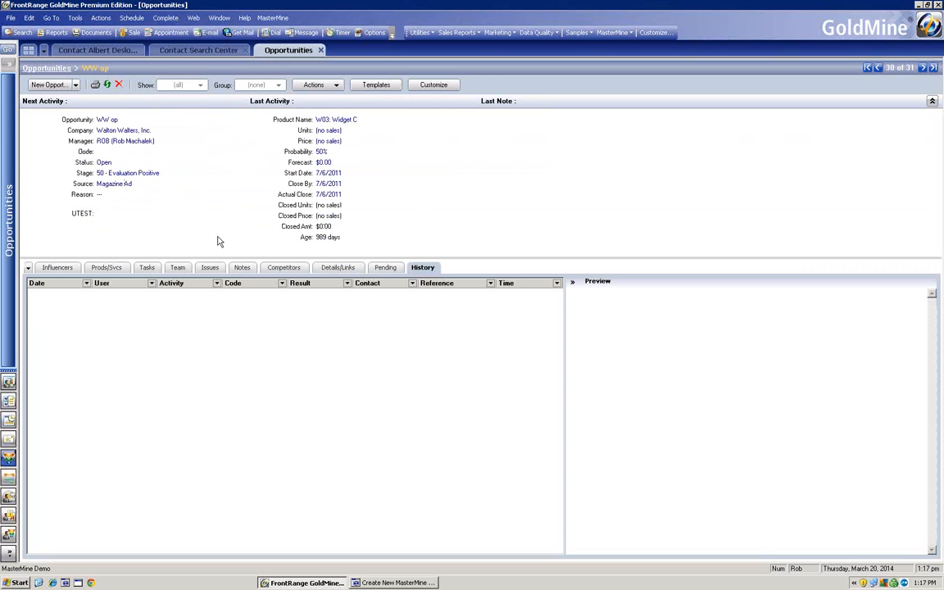
click(62, 270)
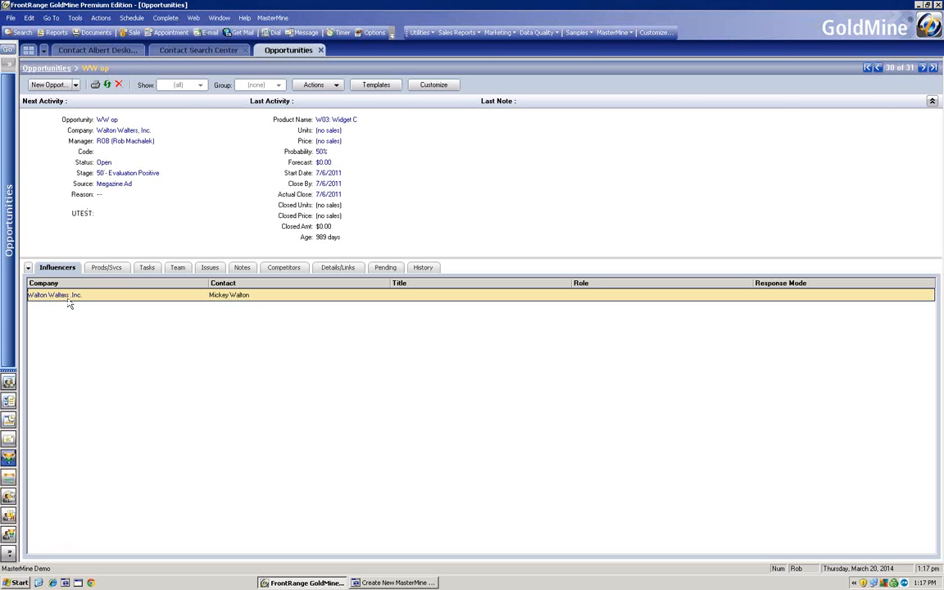
click(179, 268)
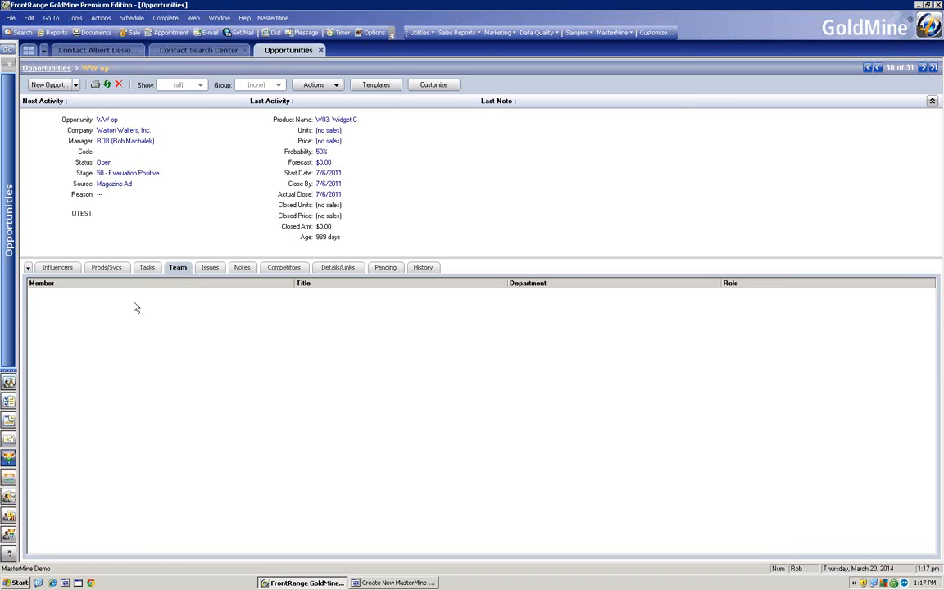
click(57, 268)
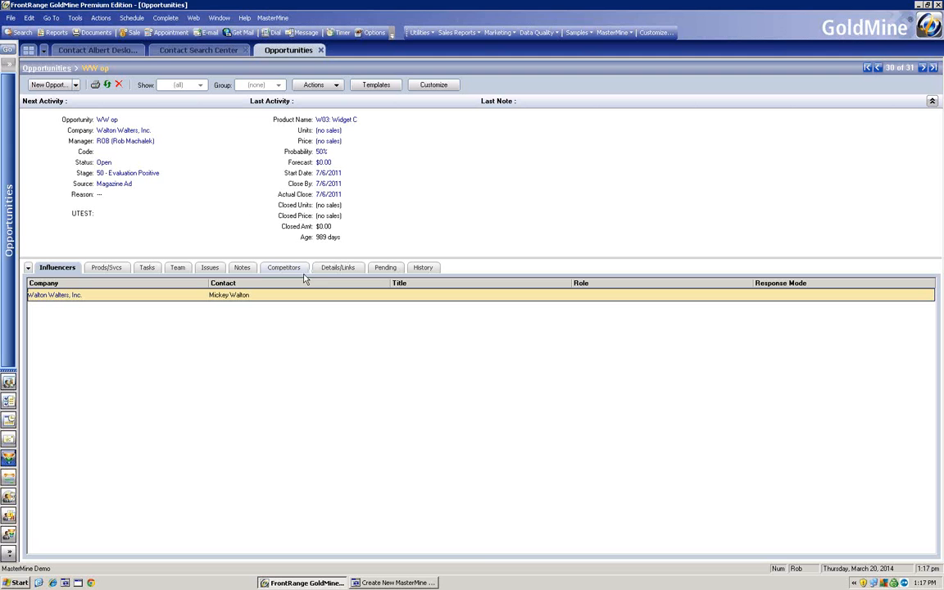
- Switch to the new MasterMine workbook dialog, choose the Opportunity Influencers template and look through its available fields
click(388, 582)
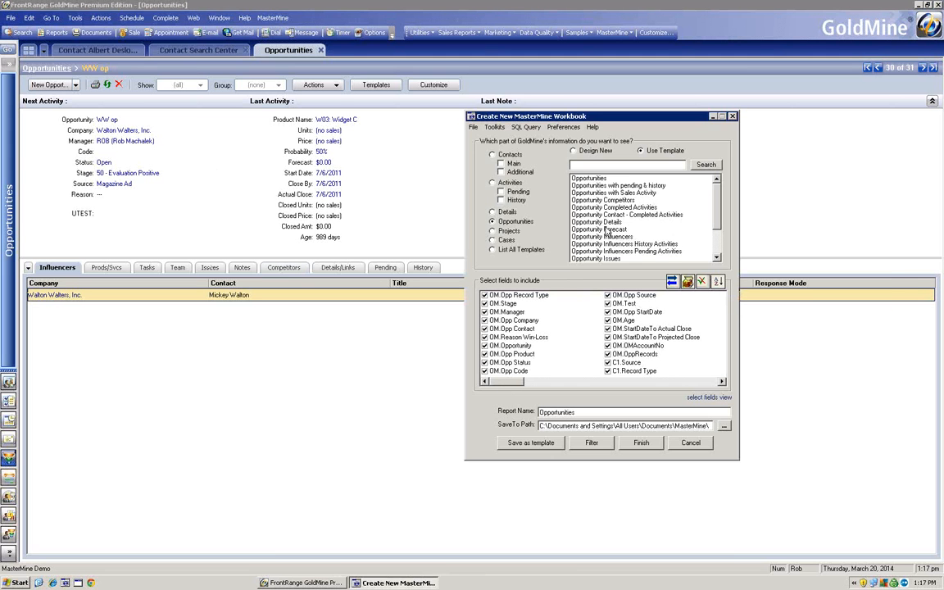
mouse_move(611, 222)
click(617, 235)
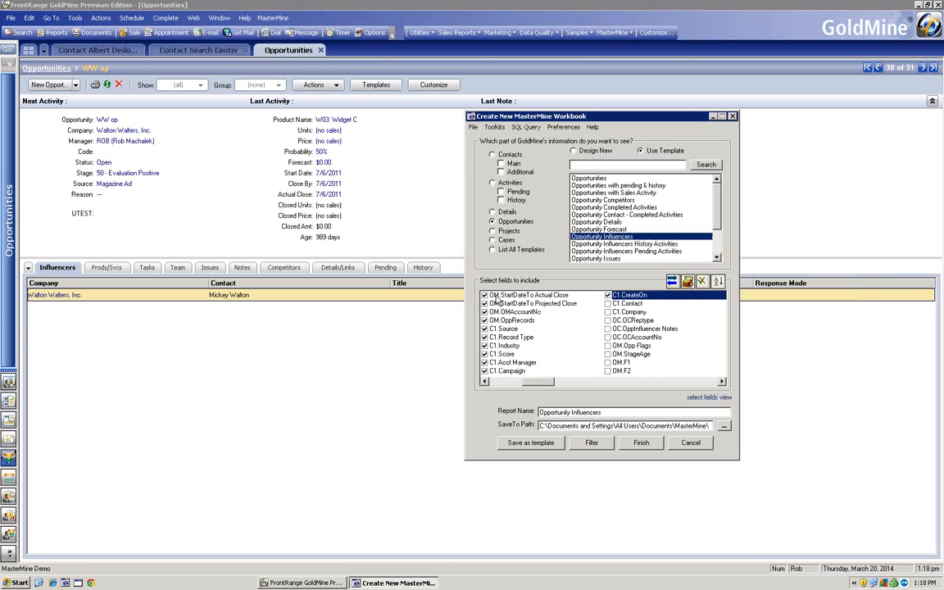
click(485, 382)
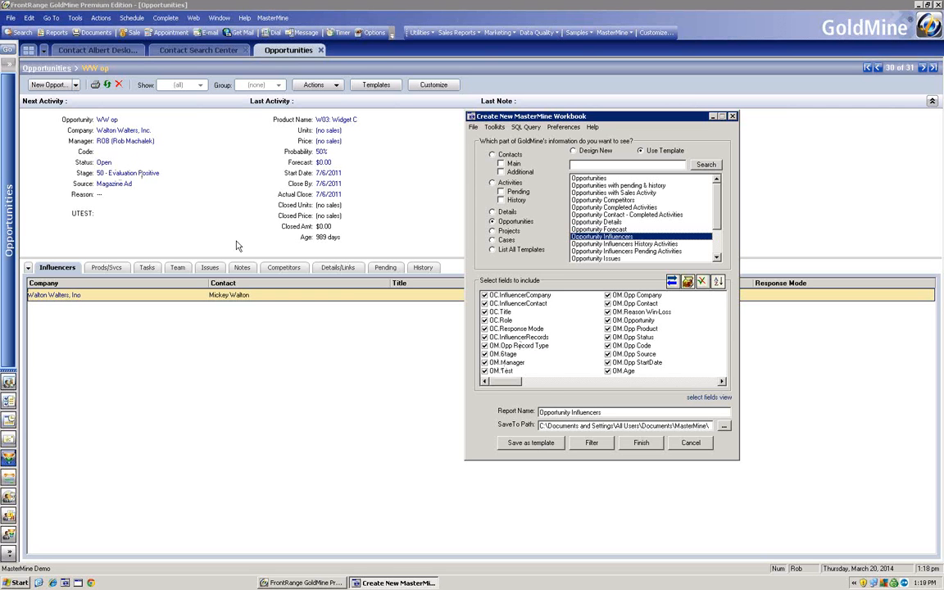
click(722, 382)
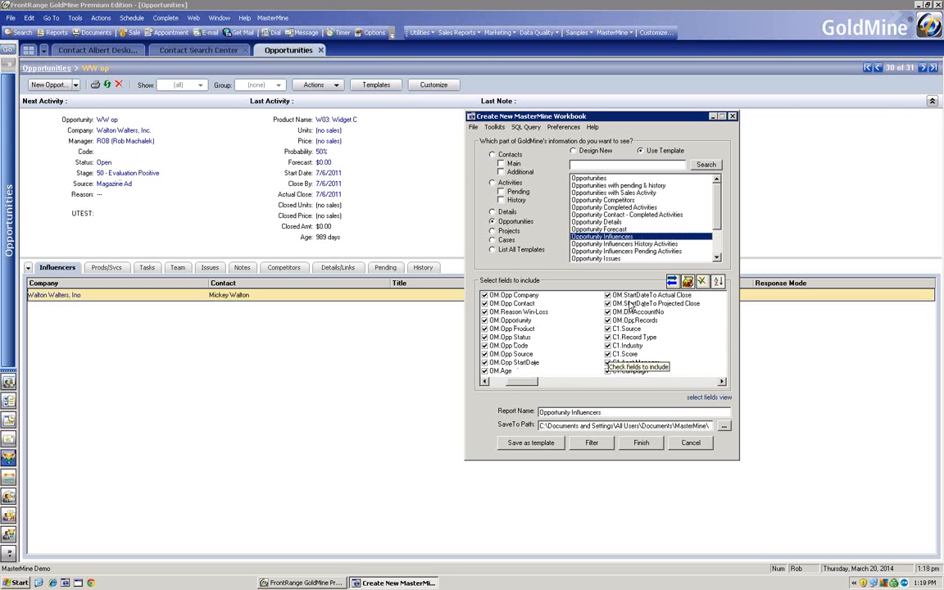
click(705, 382)
click(705, 382)
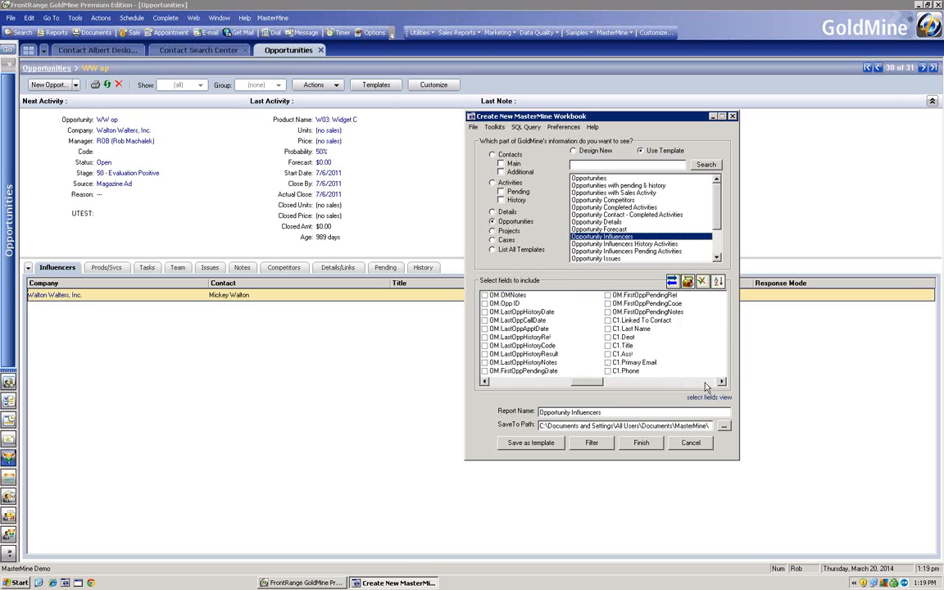
click(705, 381)
click(704, 382)
click(705, 382)
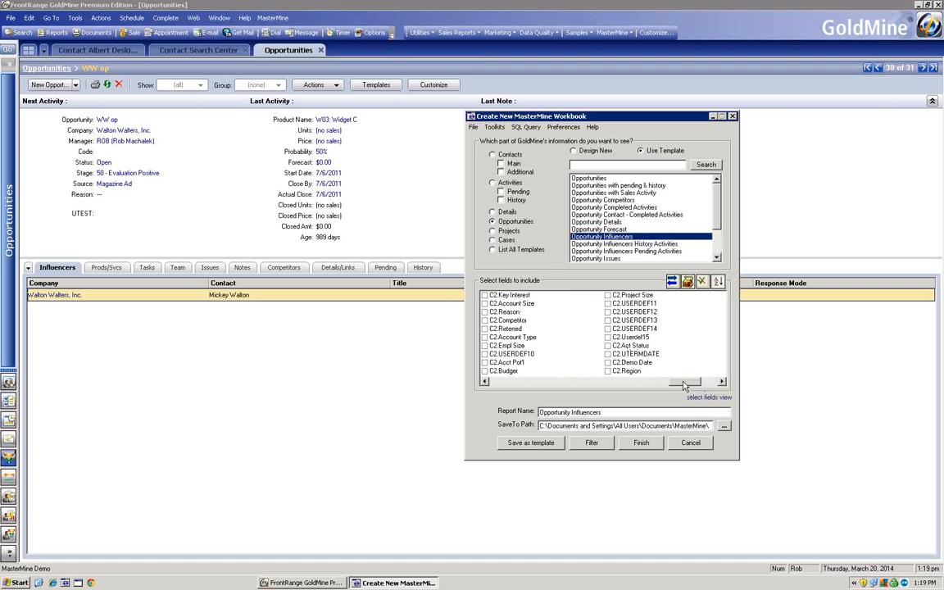
drag(684, 382, 482, 377)
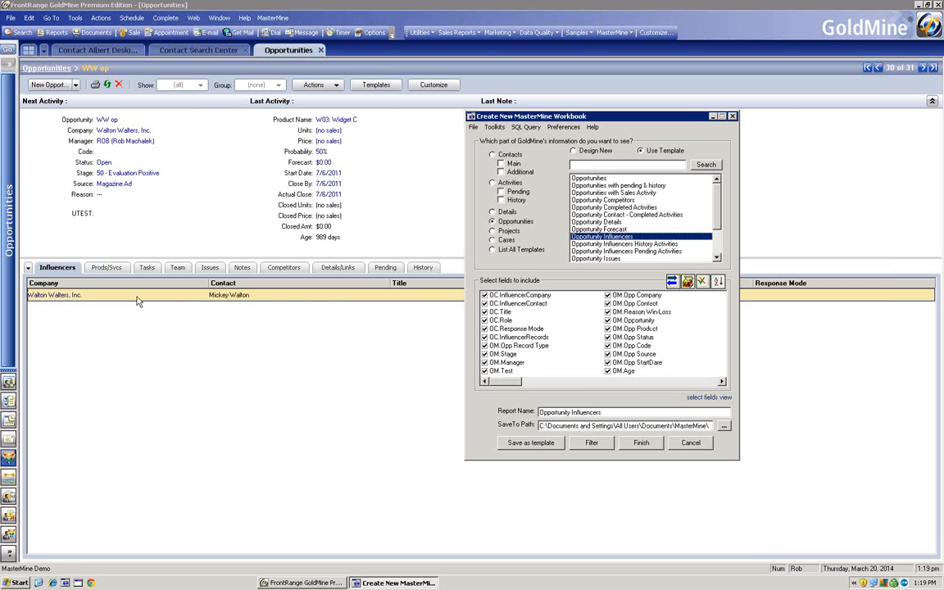
- Choose the Opportunities template and read the descriptions of the other opportunity templates in the list
mouse_move(604, 241)
mouse_move(603, 181)
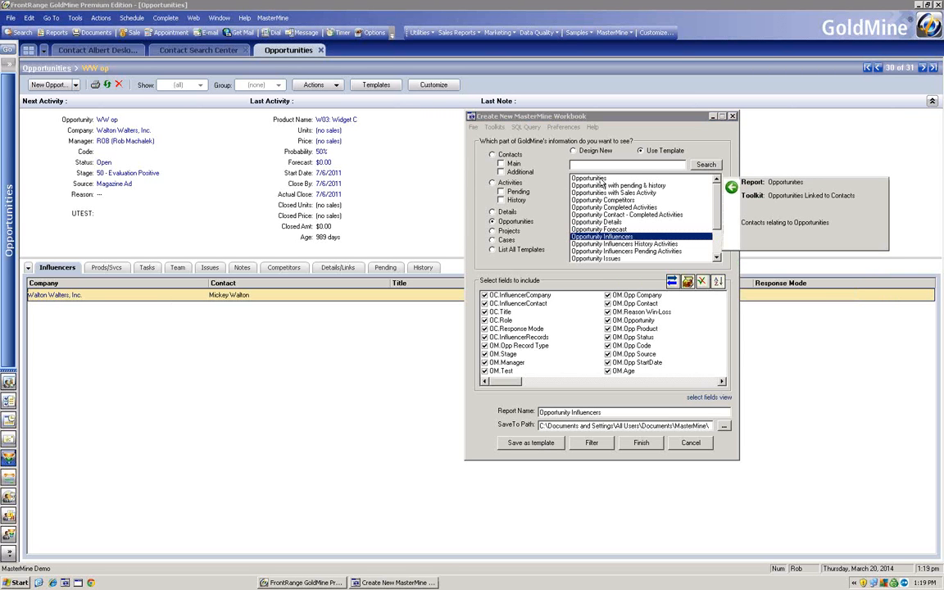
click(600, 177)
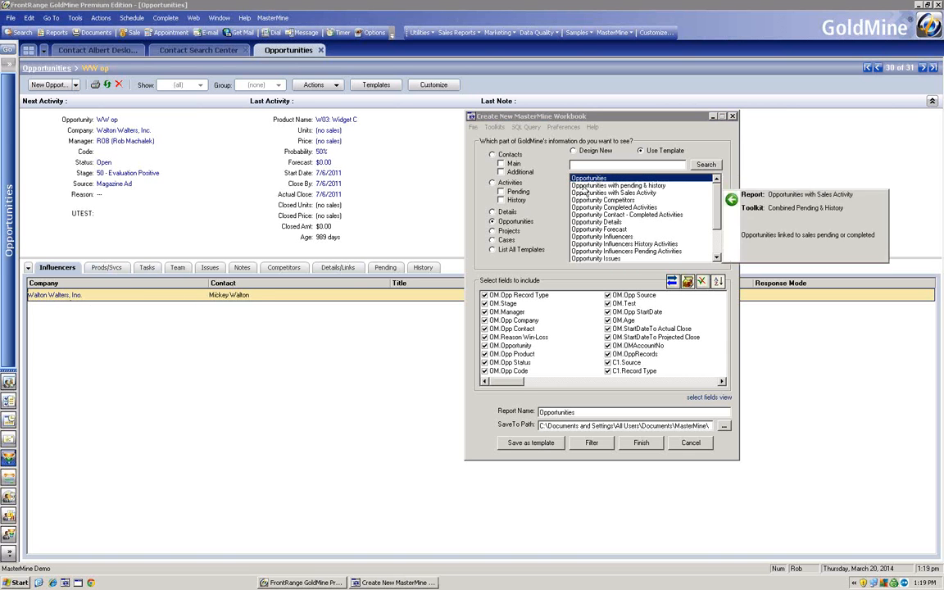
mouse_move(596, 182)
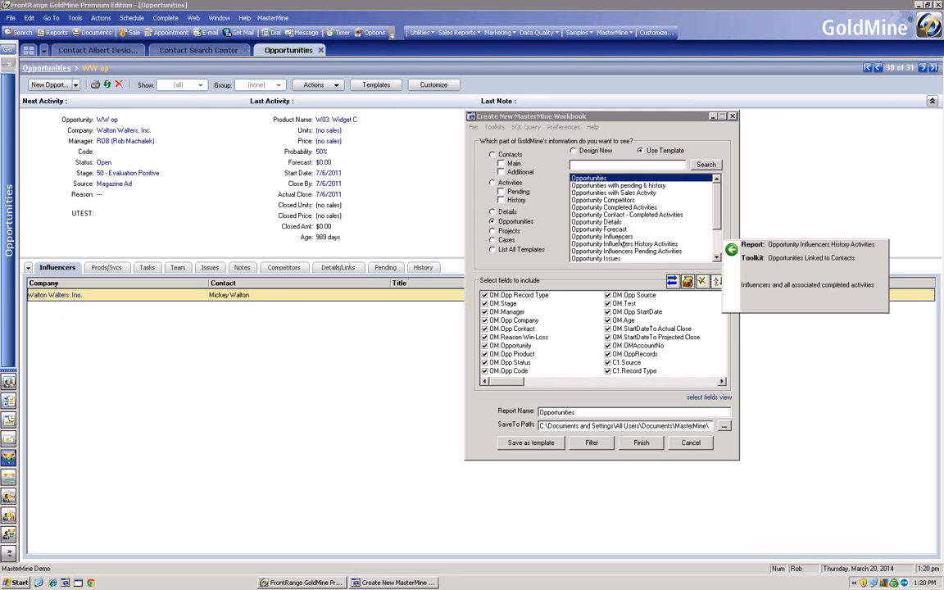
mouse_move(612, 195)
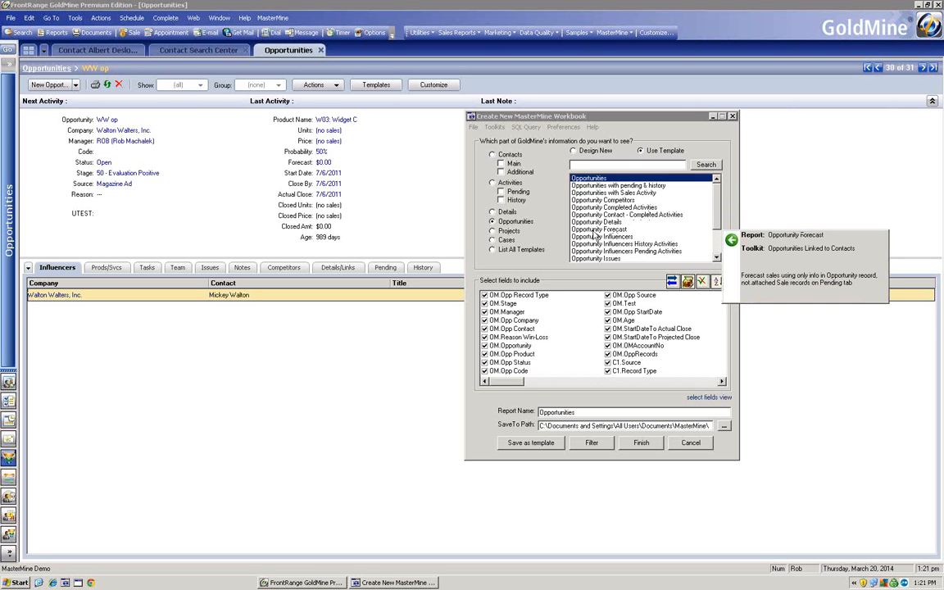
- Generate a report from the Opportunity Forecast template, replacing the existing report of the same name
click(596, 231)
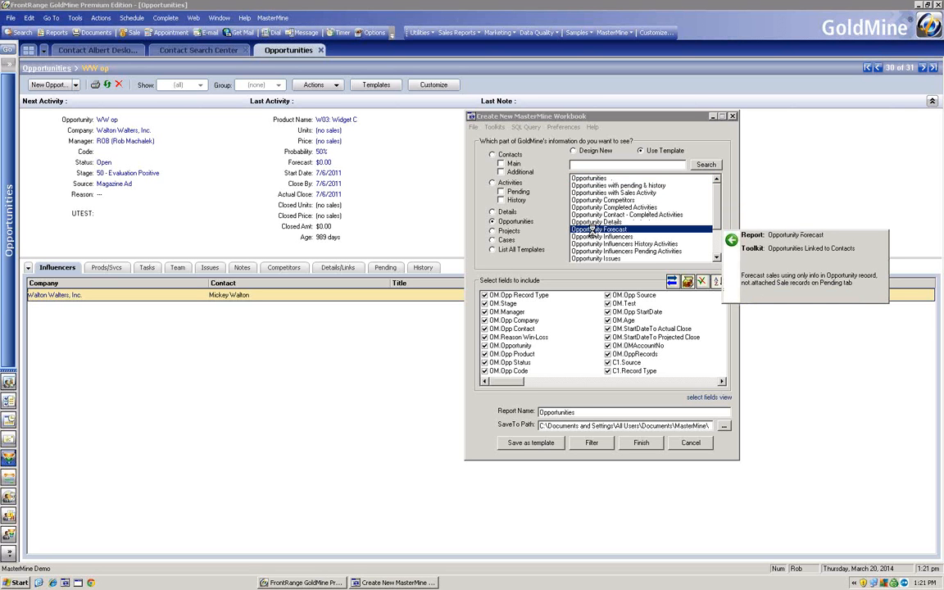
double_click(594, 231)
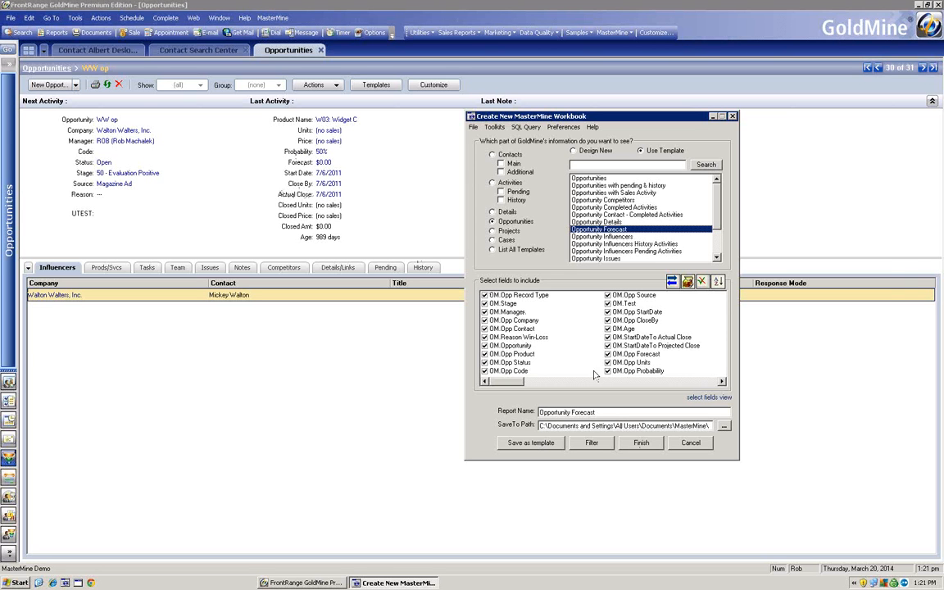
click(639, 443)
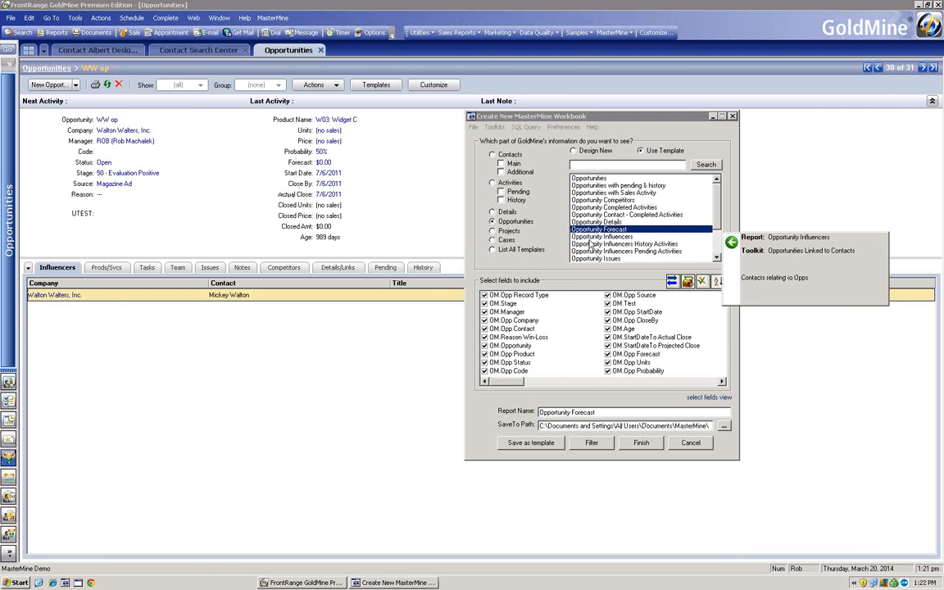
click(640, 443)
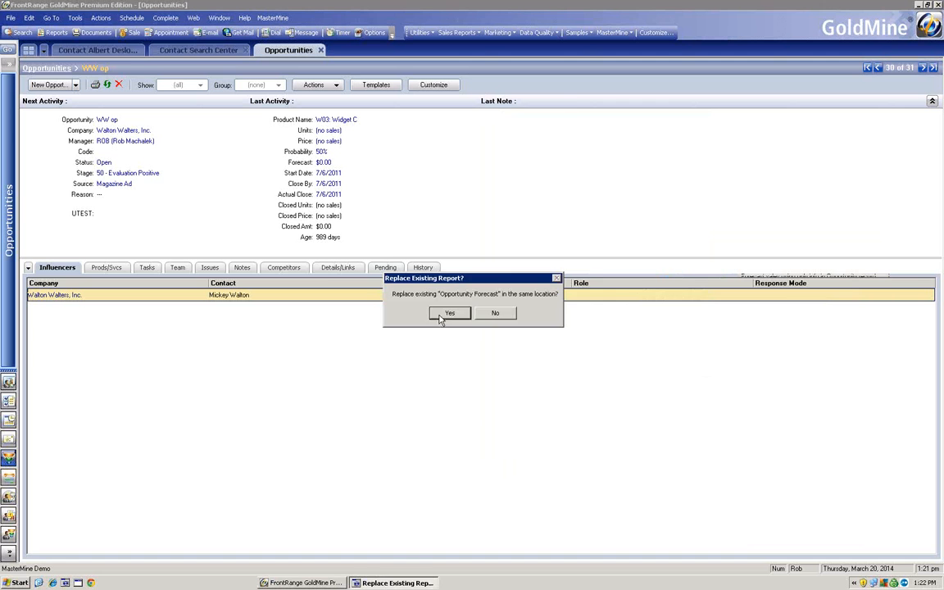
click(435, 432)
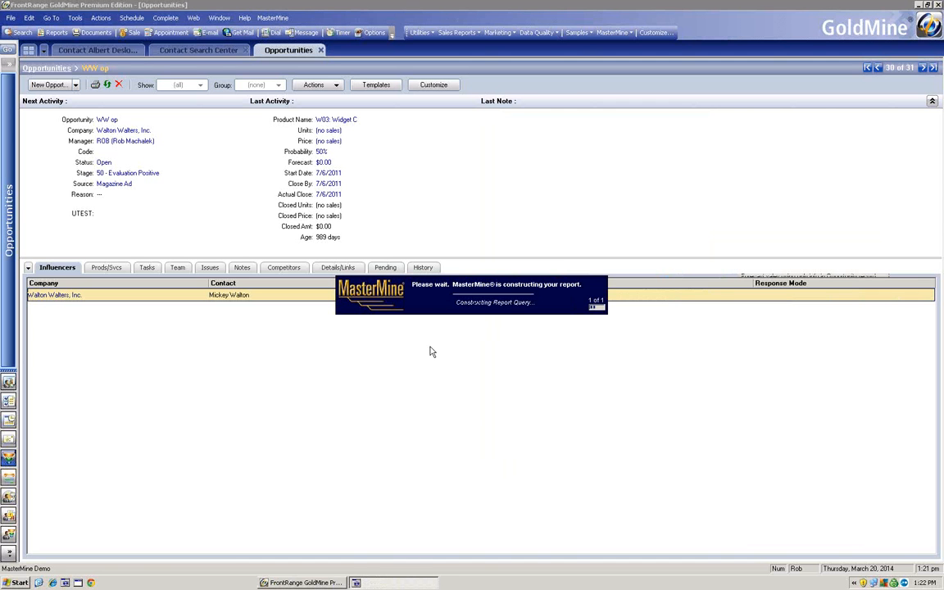
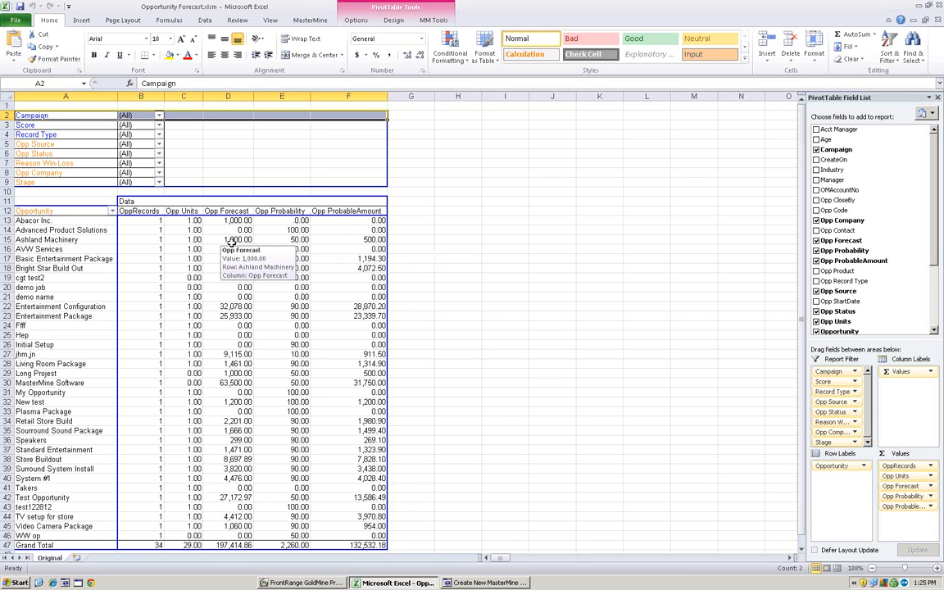
- Clone the Original worksheet of the Opportunity Forecast report with MasterMine
mouse_move(285, 273)
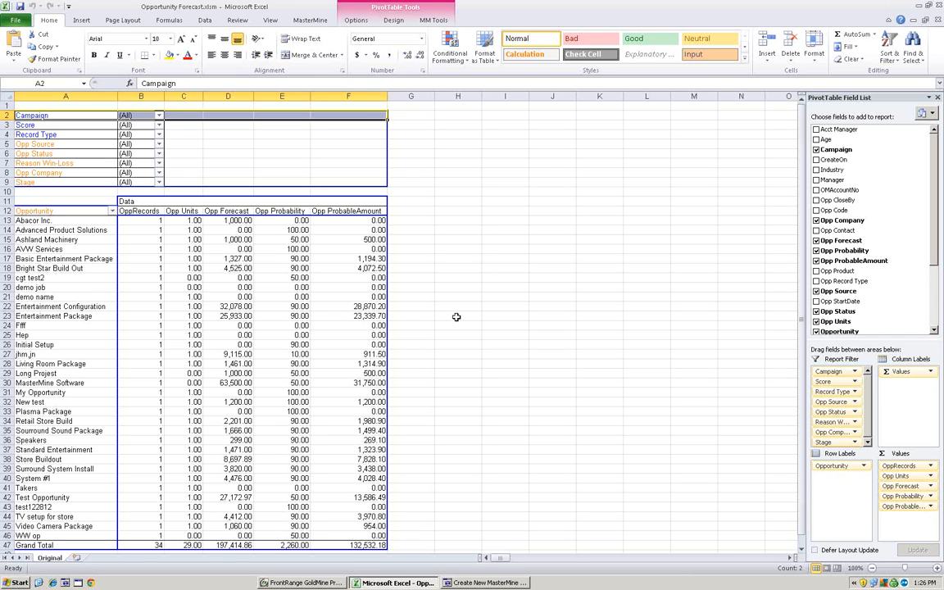
click(290, 21)
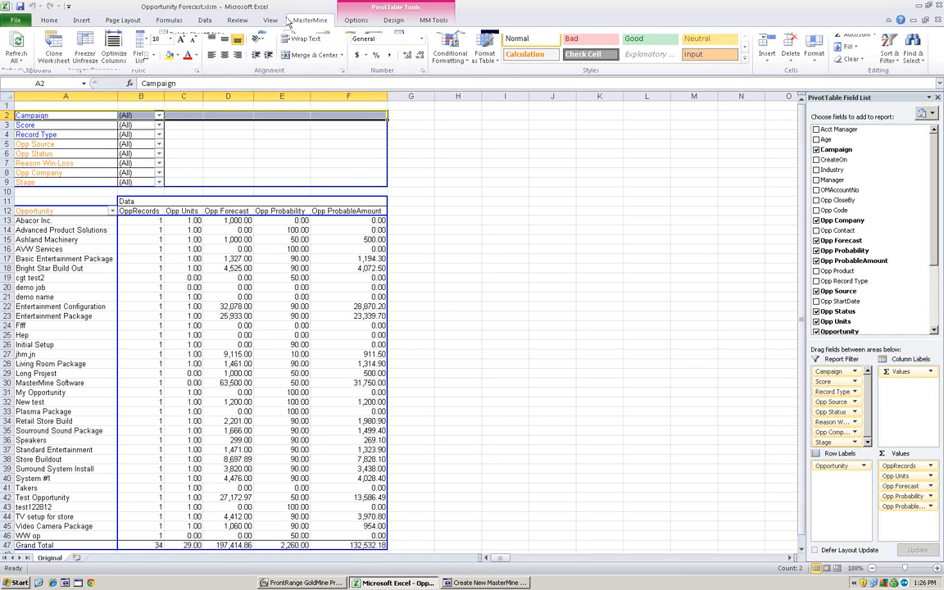
click(54, 46)
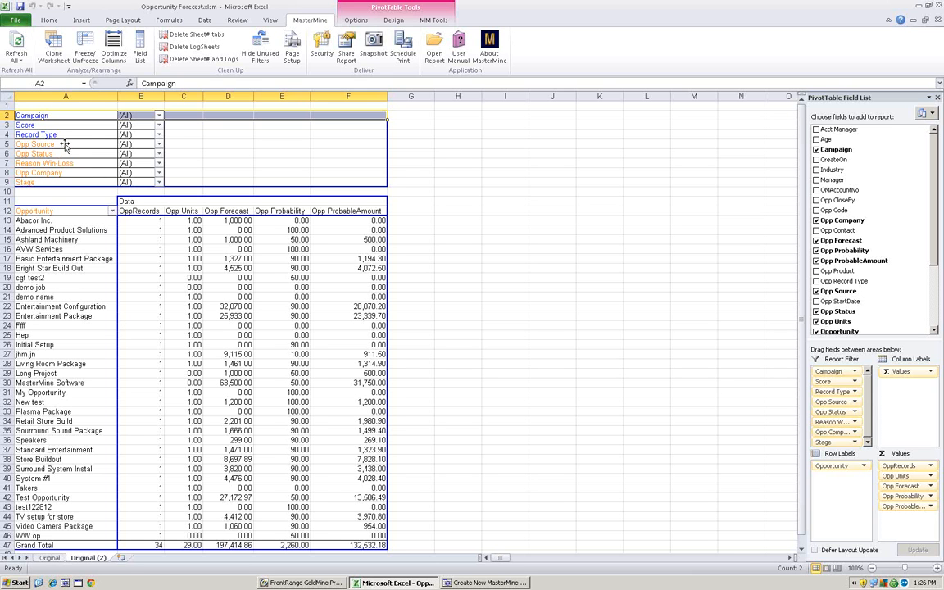
- Move Opp Source from the report filters to the row area before Opportunity, and roll up the Opp Source field
drag(64, 144, 32, 215)
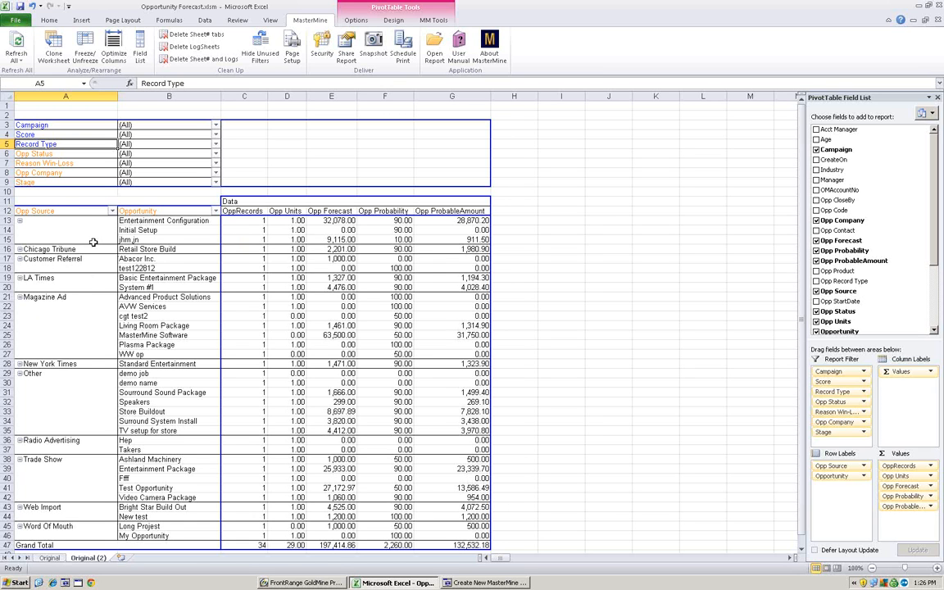
click(63, 215)
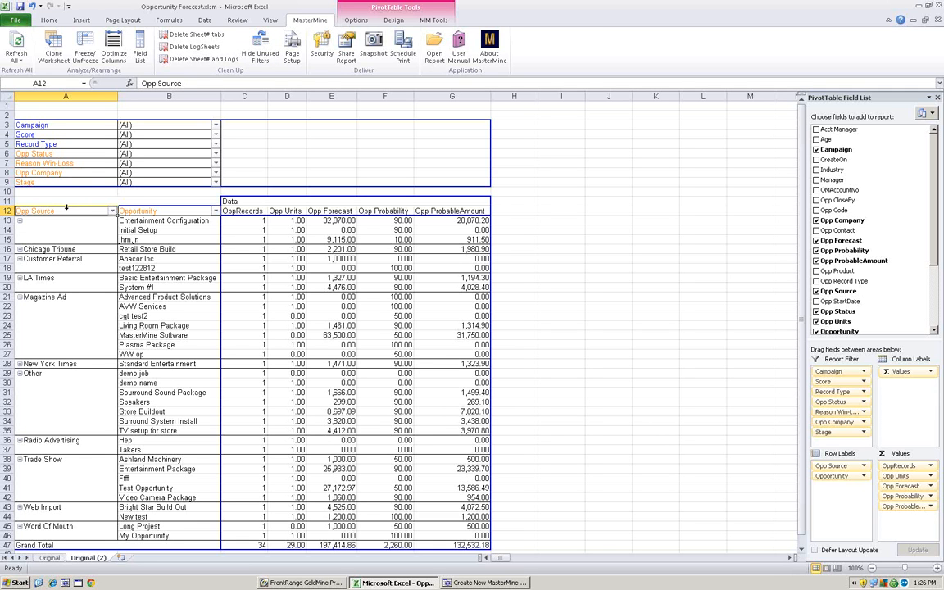
click(434, 20)
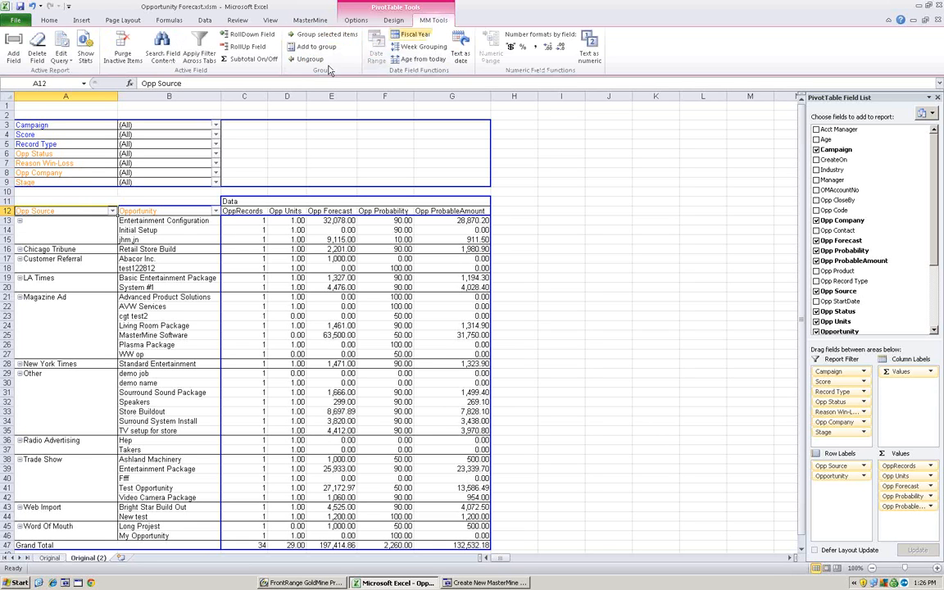
click(244, 51)
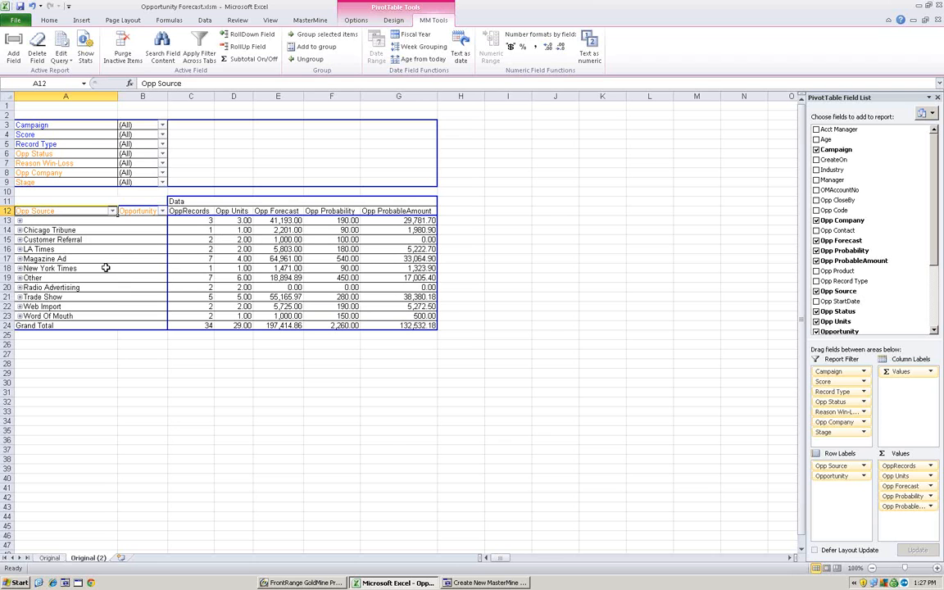
- Filter the pivot table's Opp Status to Open
click(162, 154)
click(55, 206)
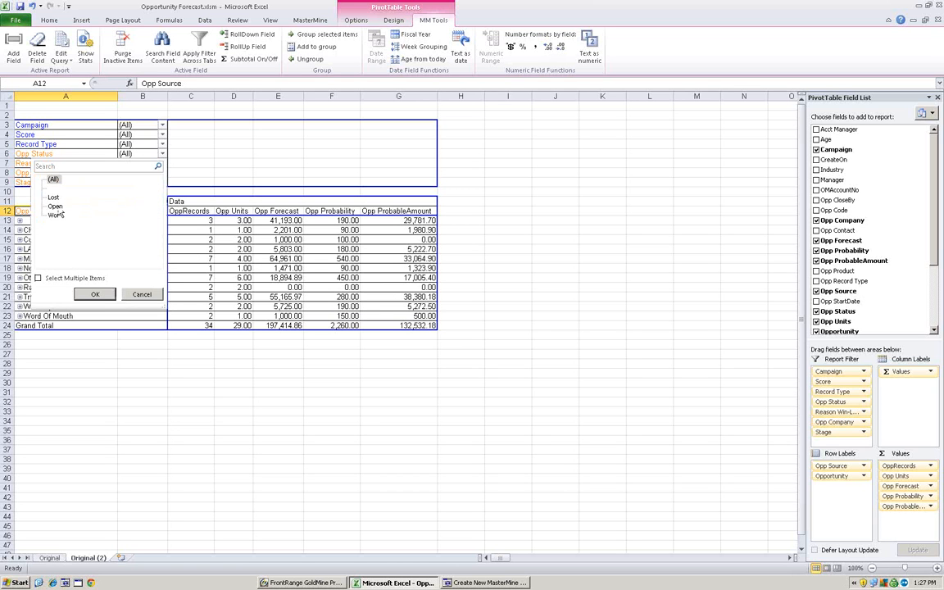
click(95, 294)
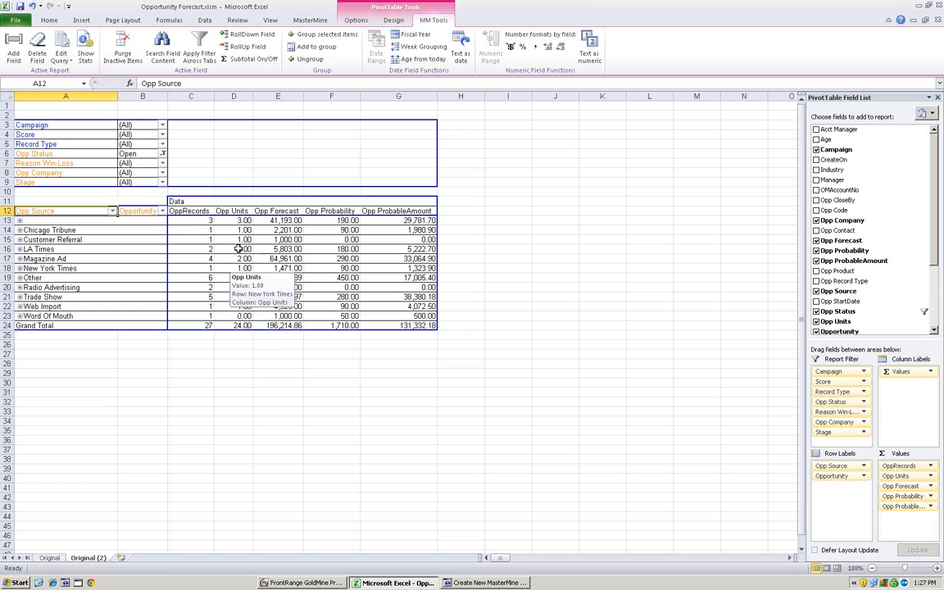
- Remove the Opp Units field from the pivot table's values
right_click(238, 211)
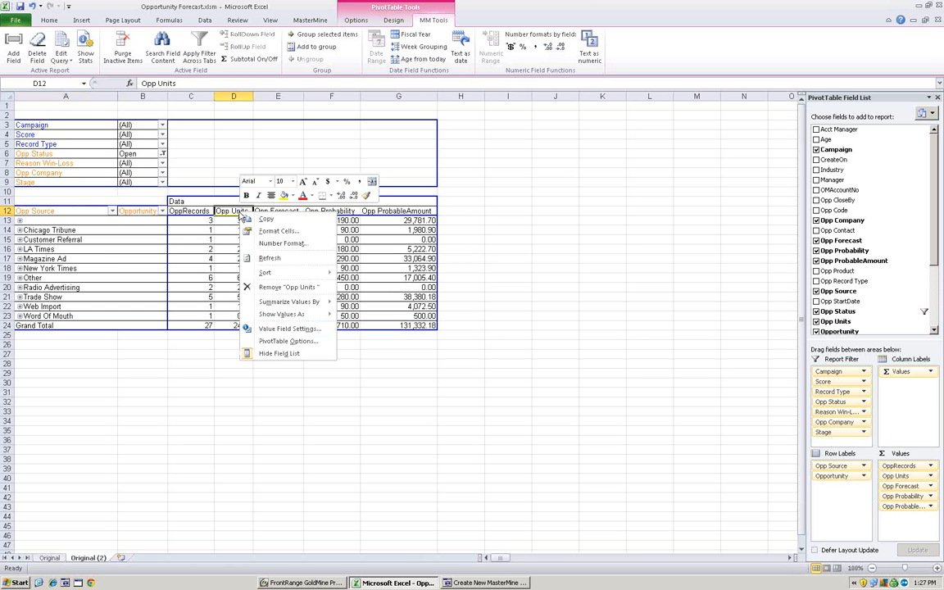
click(273, 288)
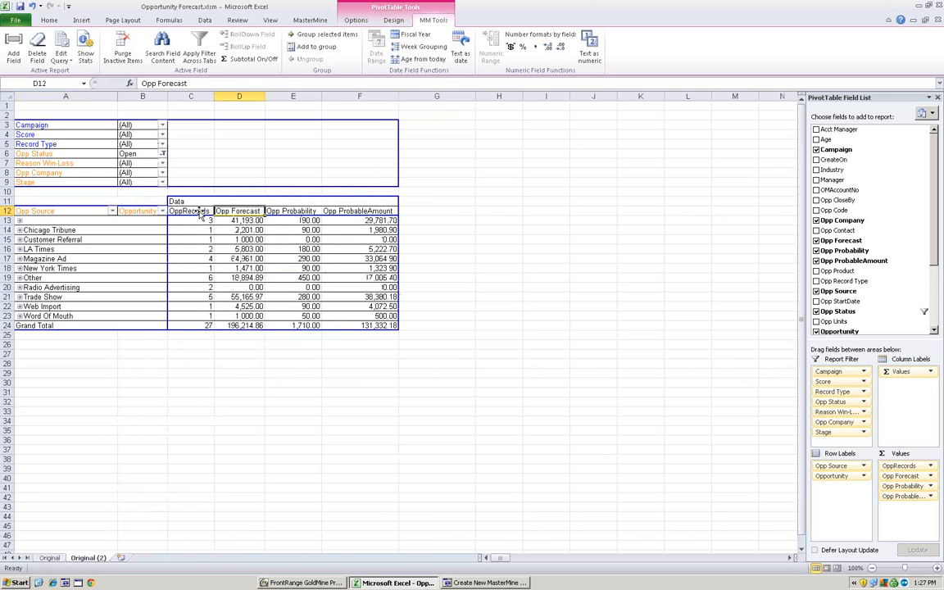
right_click(226, 212)
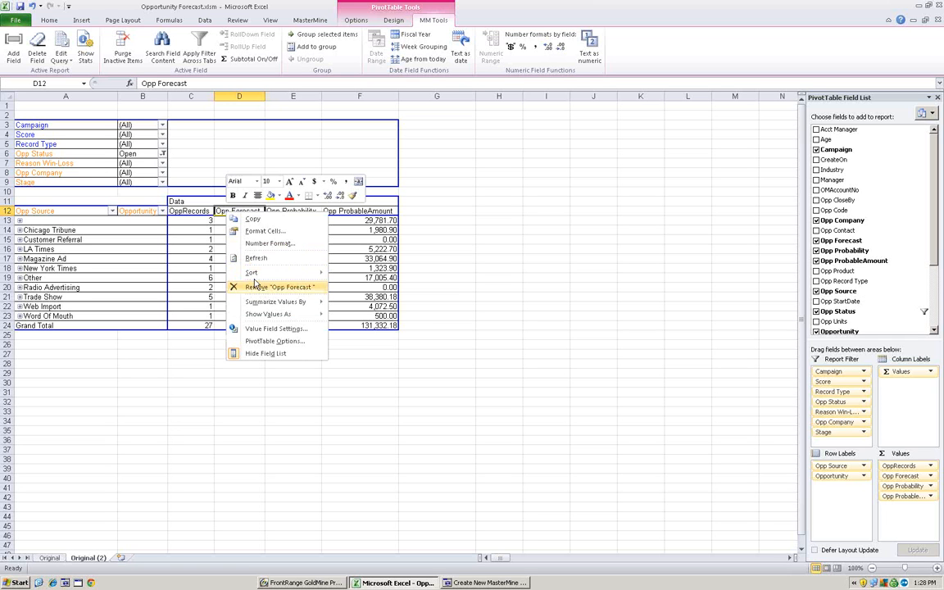
key(Escape)
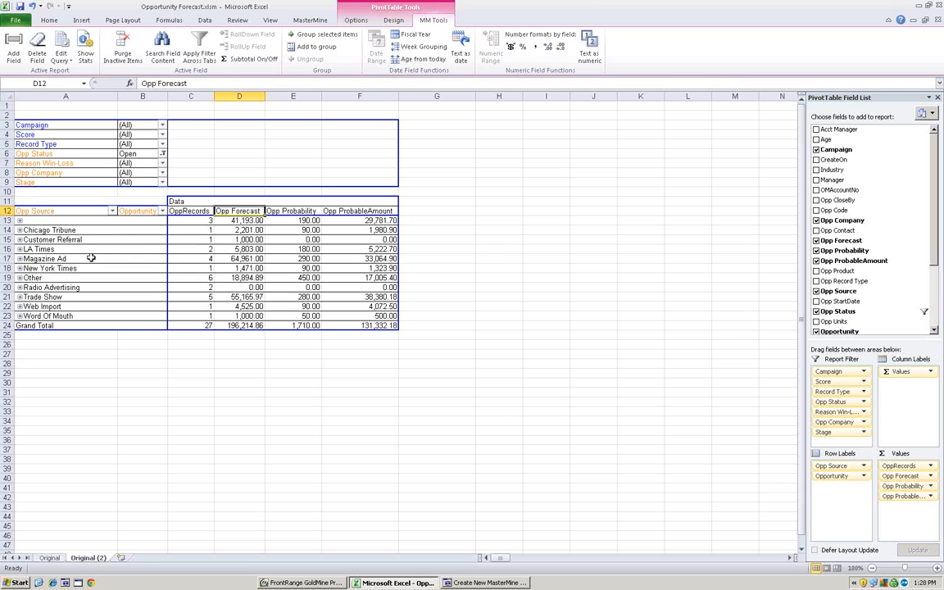
- Examine the Magazine Ad row's probability, and expand and collapse the source to review its individual opportunities
click(59, 258)
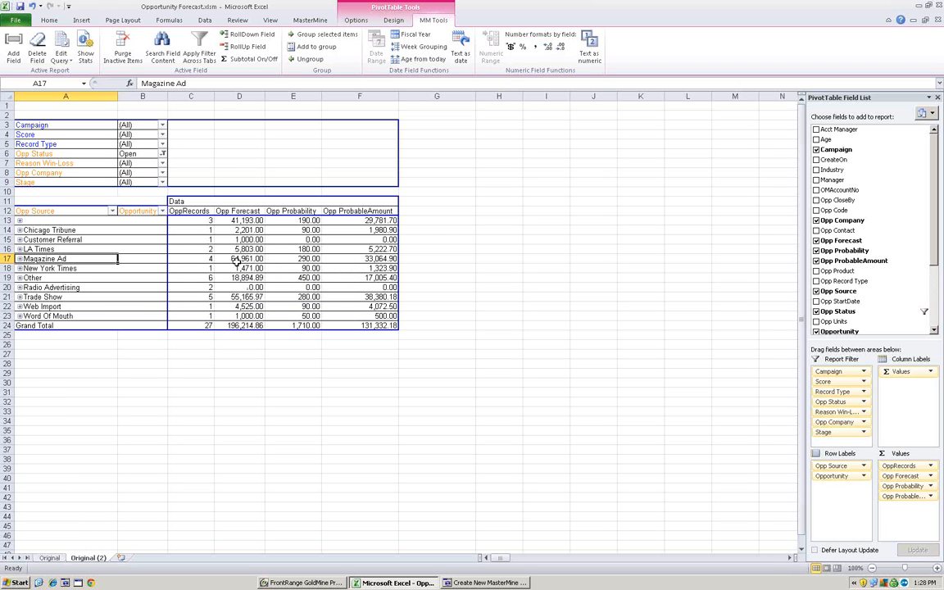
mouse_move(320, 260)
click(314, 259)
mouse_move(356, 267)
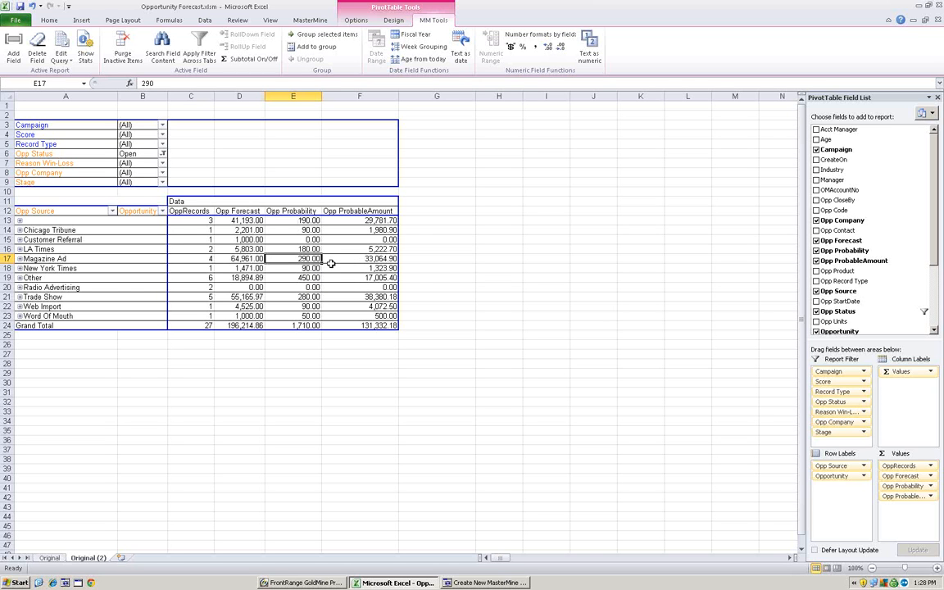
click(20, 259)
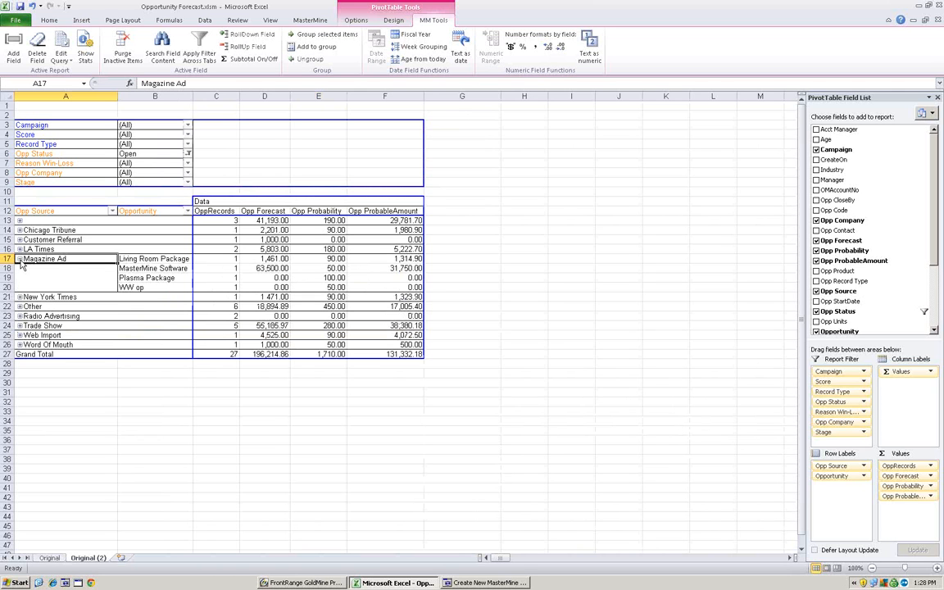
click(18, 259)
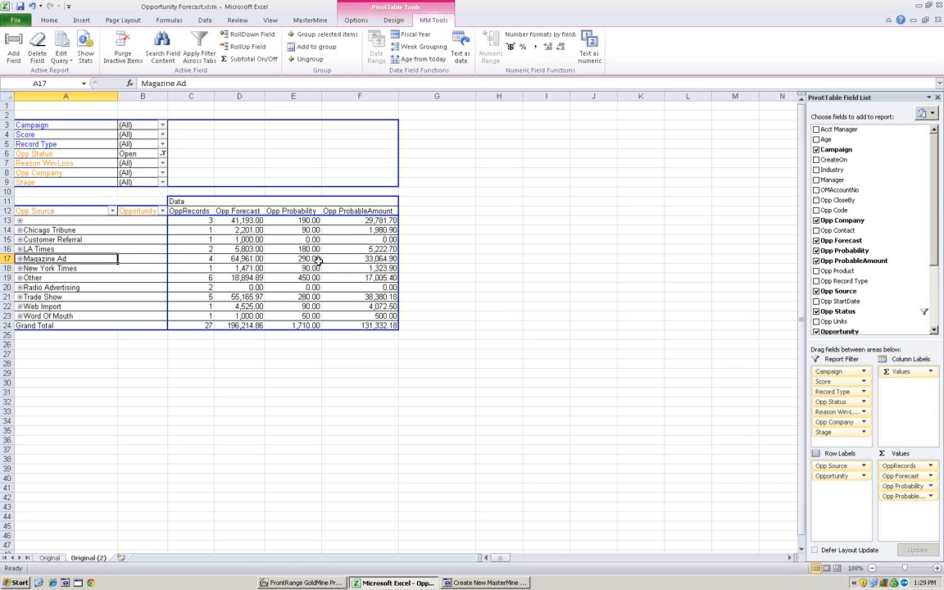
- Check the Magazine Ad probable amount and expand the source to compare it with the individual opportunities
mouse_move(319, 258)
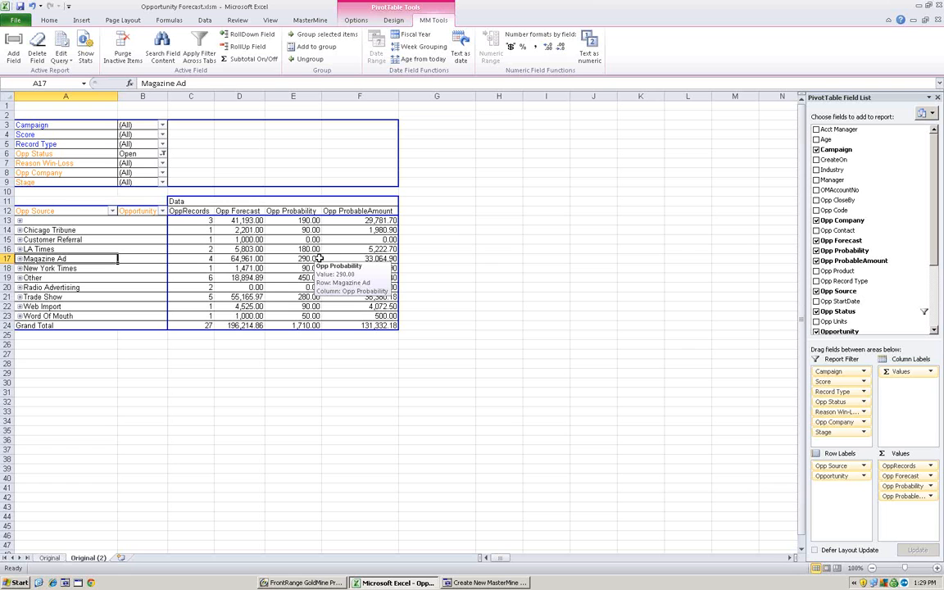
click(322, 258)
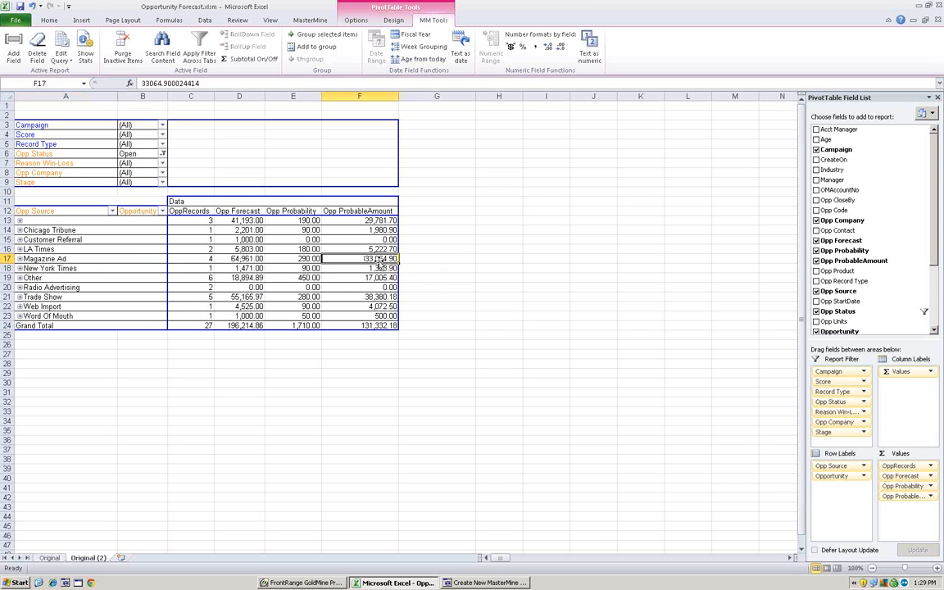
mouse_move(387, 259)
click(19, 259)
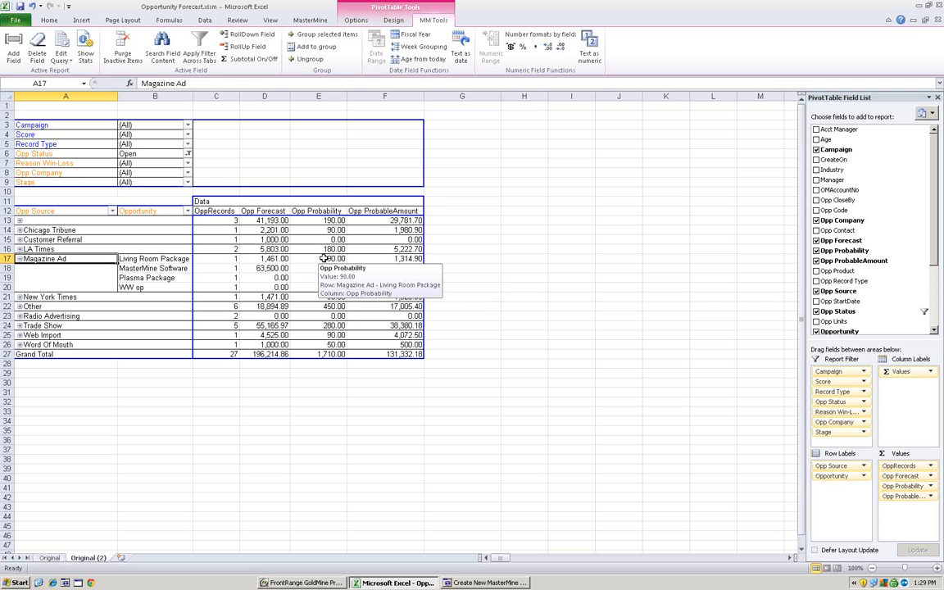
- Try the percent format on the Opp Probability field, restore its comma number format, and collapse Magazine Ad
click(297, 211)
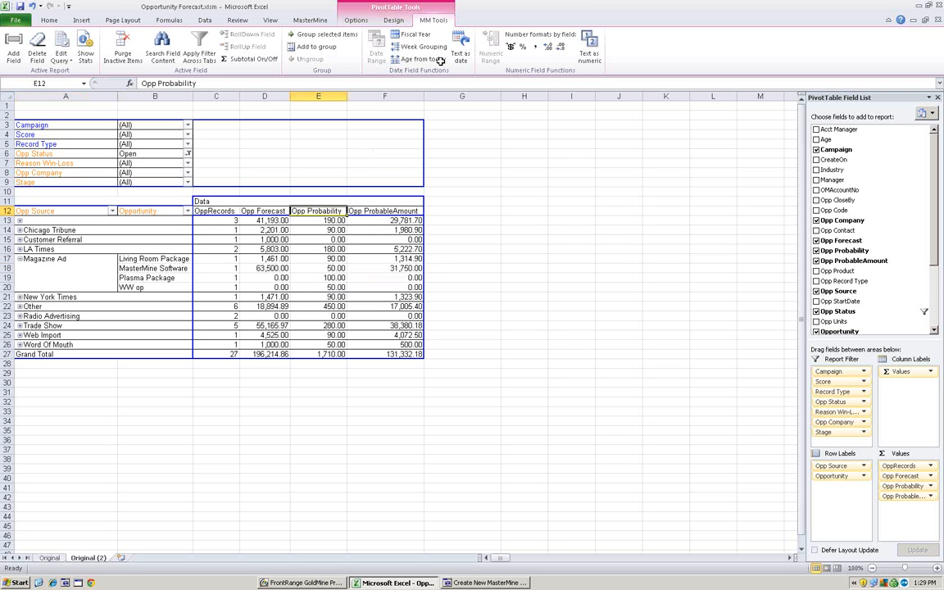
click(524, 48)
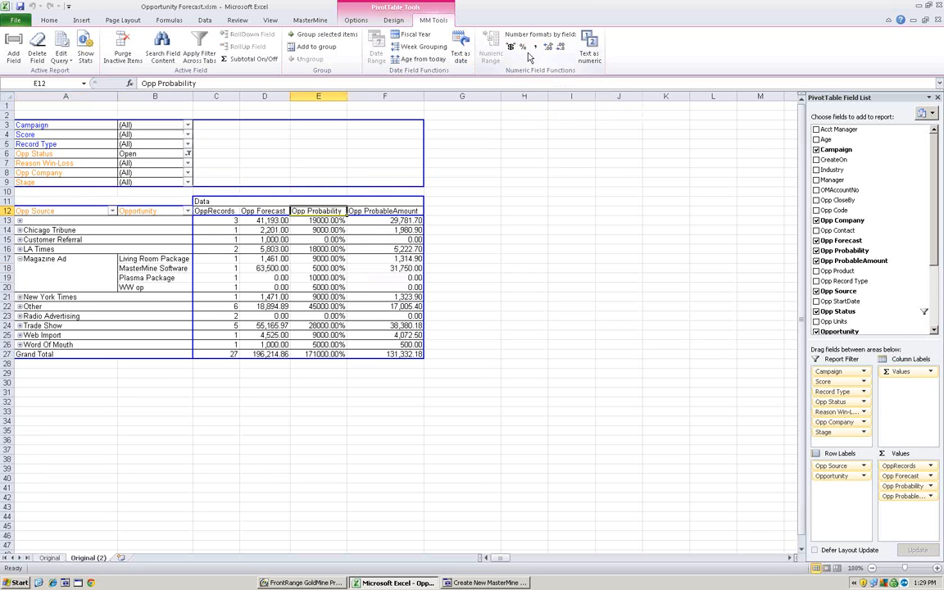
click(322, 220)
click(535, 48)
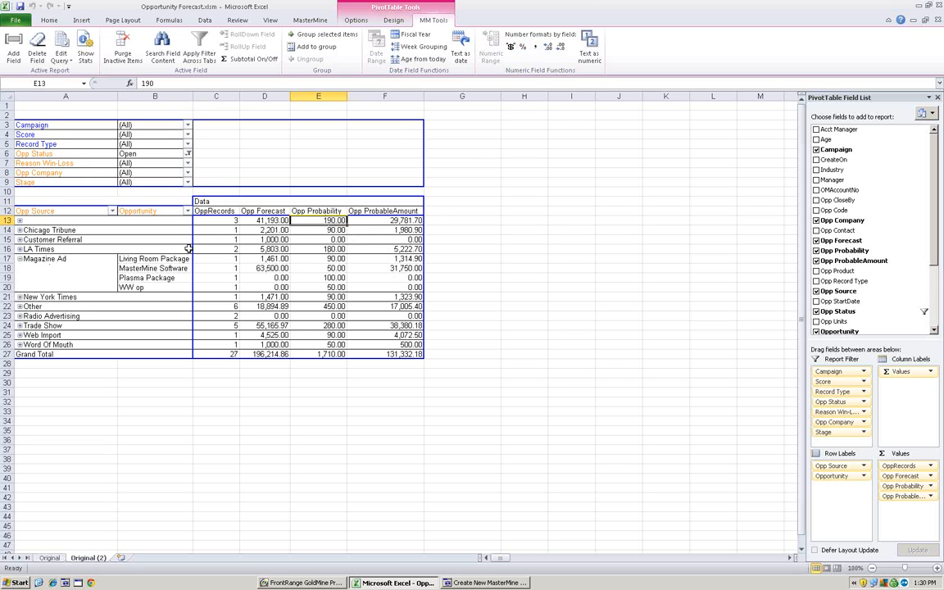
click(19, 259)
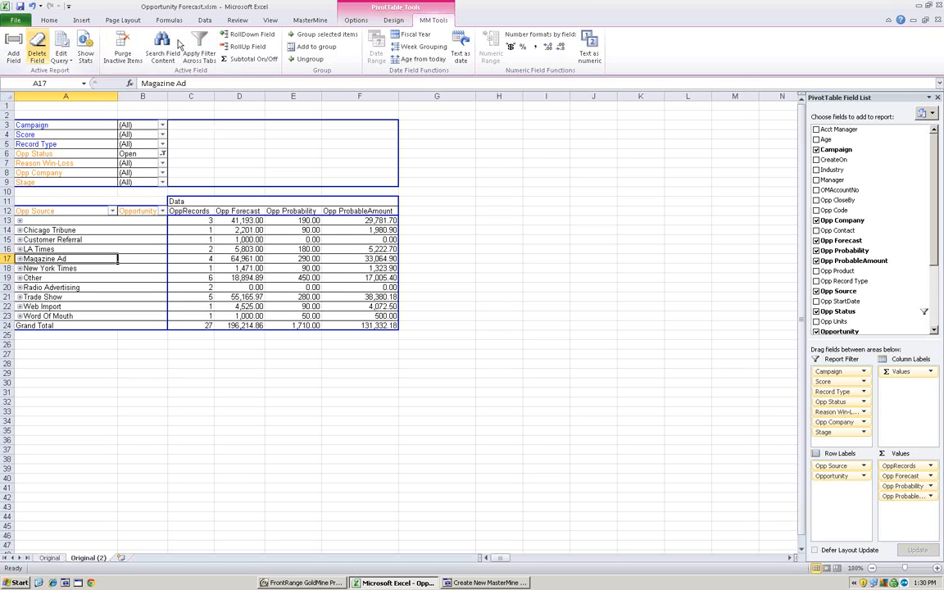
- Clone the Original (2) worksheet with MasterMine and remove OppRecords, Opp Probability and Opp ProbableAmount from the clone's values
click(310, 20)
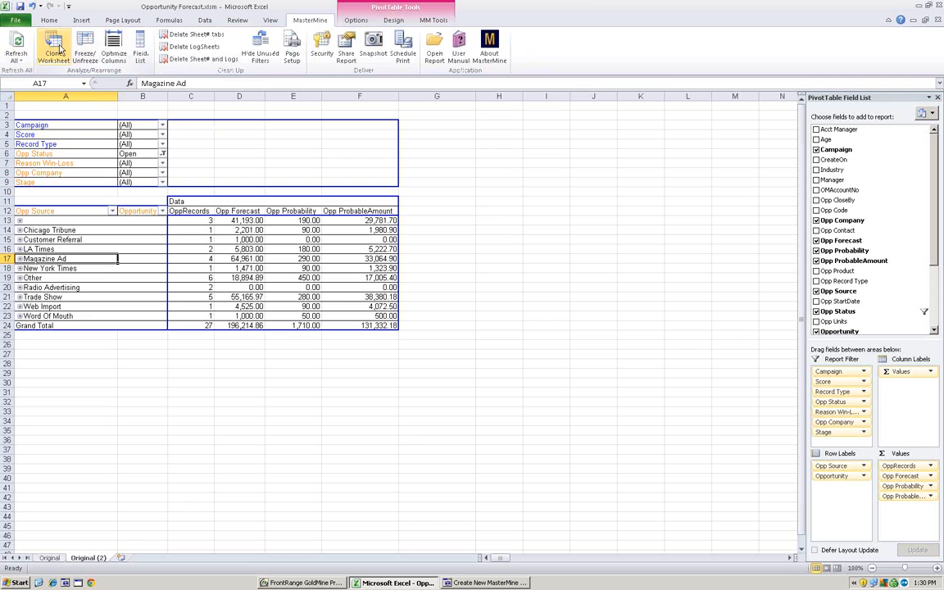
click(49, 46)
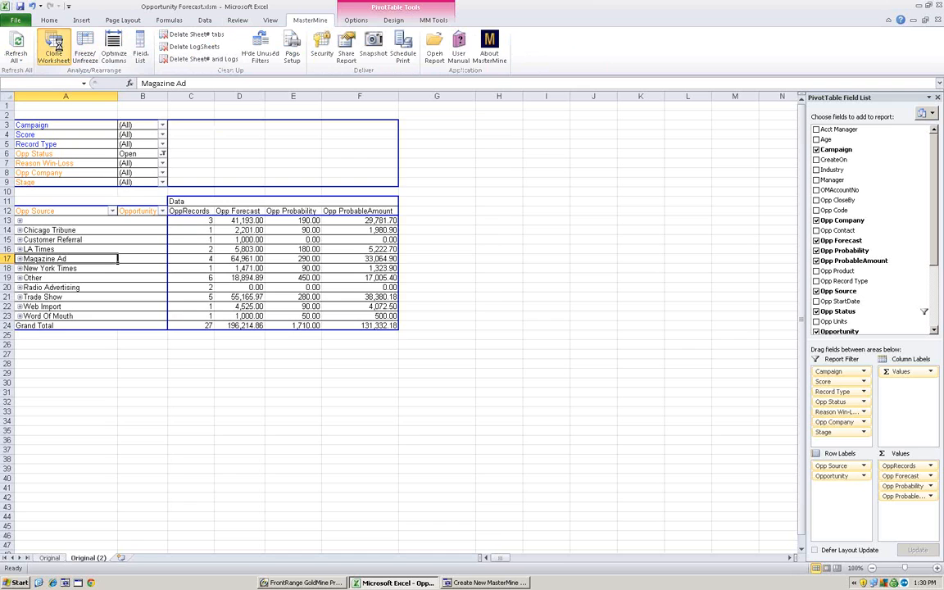
right_click(193, 211)
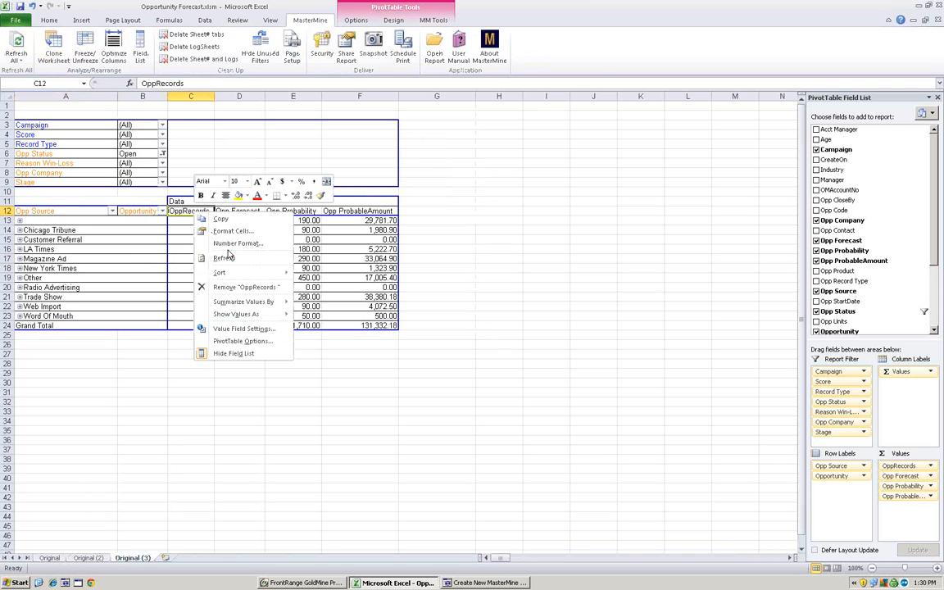
click(228, 260)
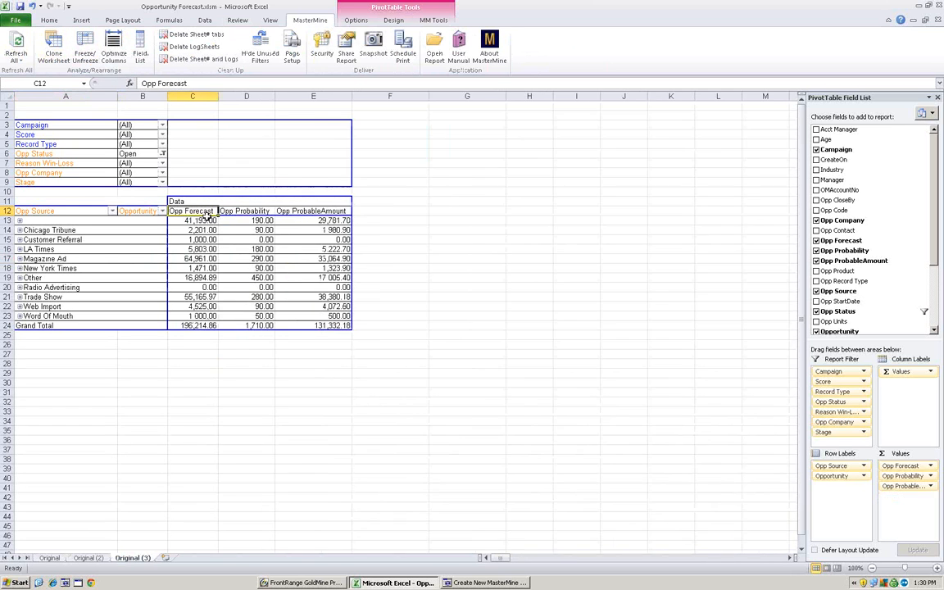
right_click(254, 213)
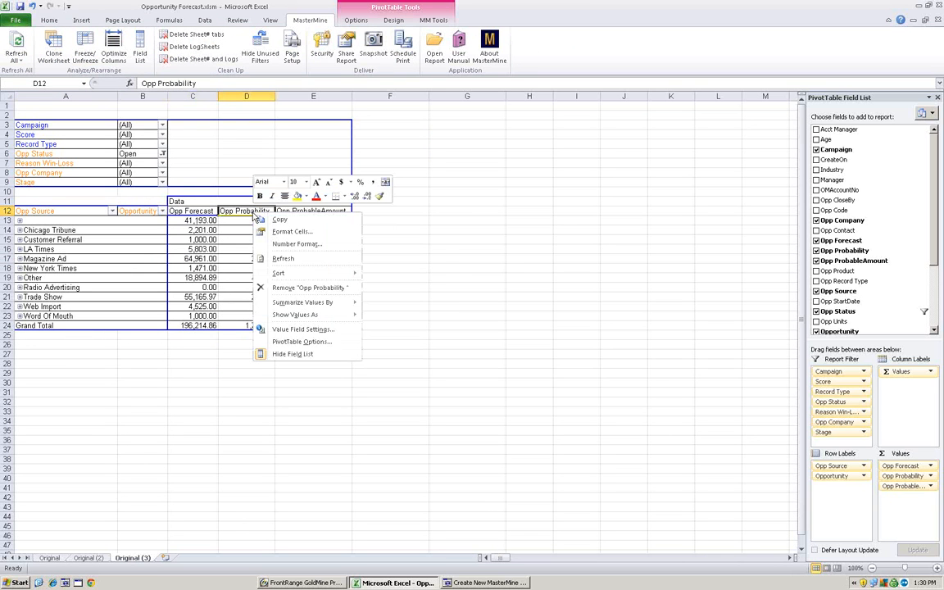
click(284, 287)
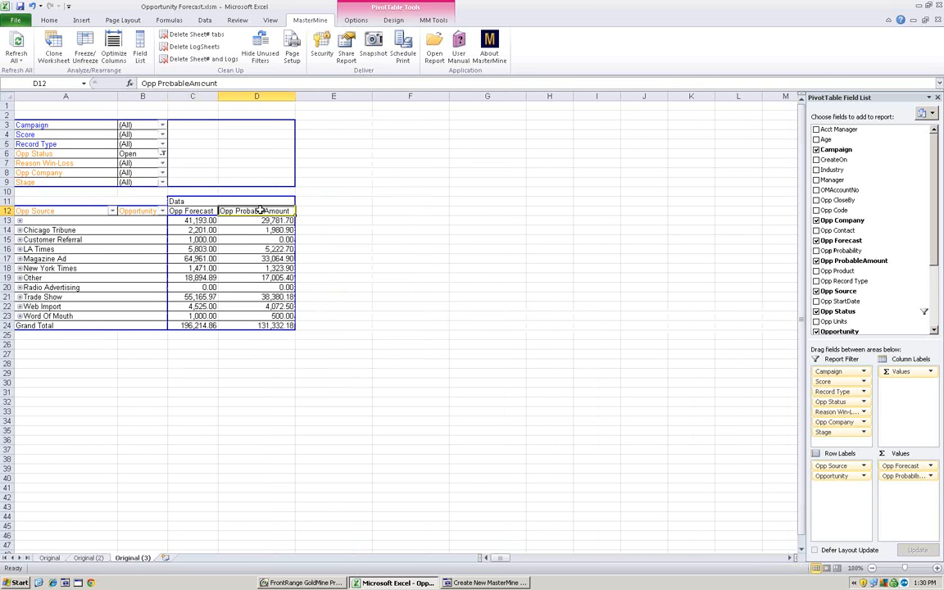
right_click(260, 210)
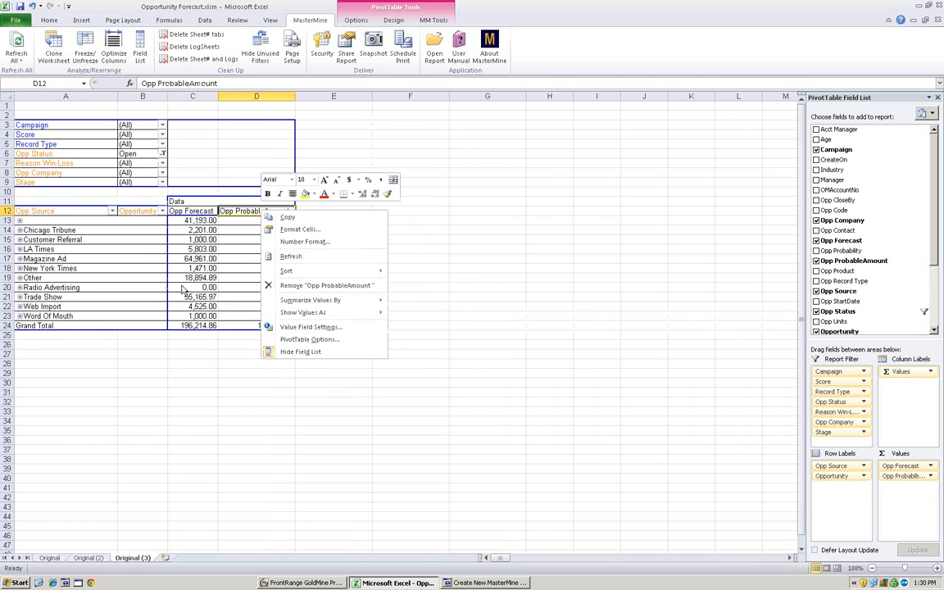
click(286, 287)
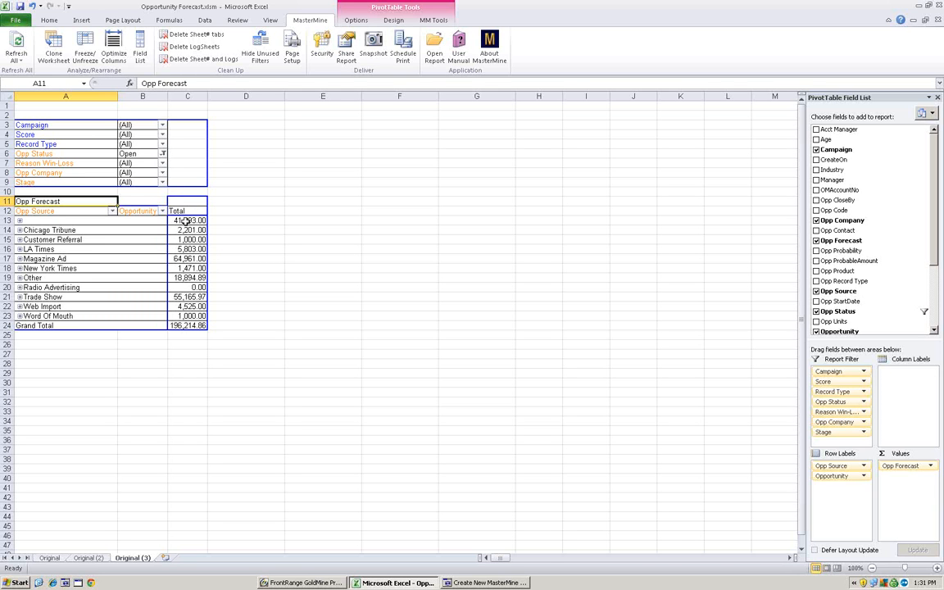
- Add the Manager field to the pivot table's column area to break down Opp Forecast by manager
mouse_move(186, 222)
click(195, 203)
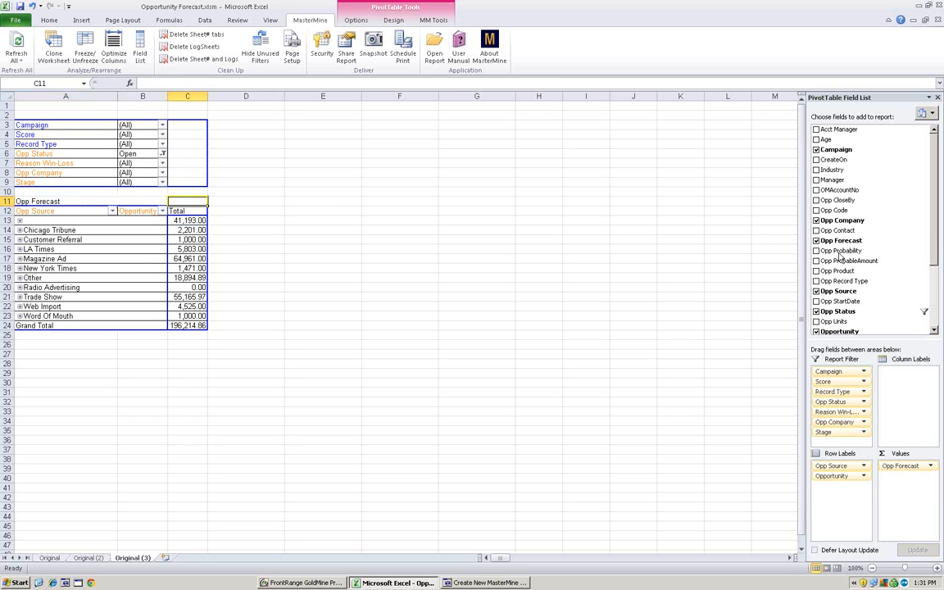
mouse_move(939, 243)
mouse_down()
mouse_move(939, 306)
mouse_move(929, 253)
mouse_up()
drag(835, 164, 190, 210)
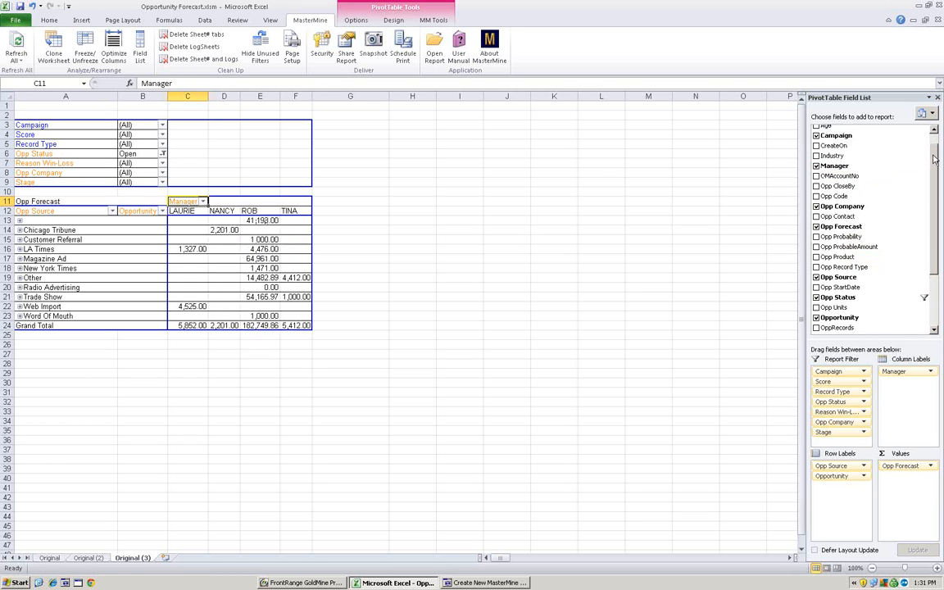
- Add the OppRecords field to the pivot table's values alongside Opp Forecast
scroll(934, 169, up, 1)
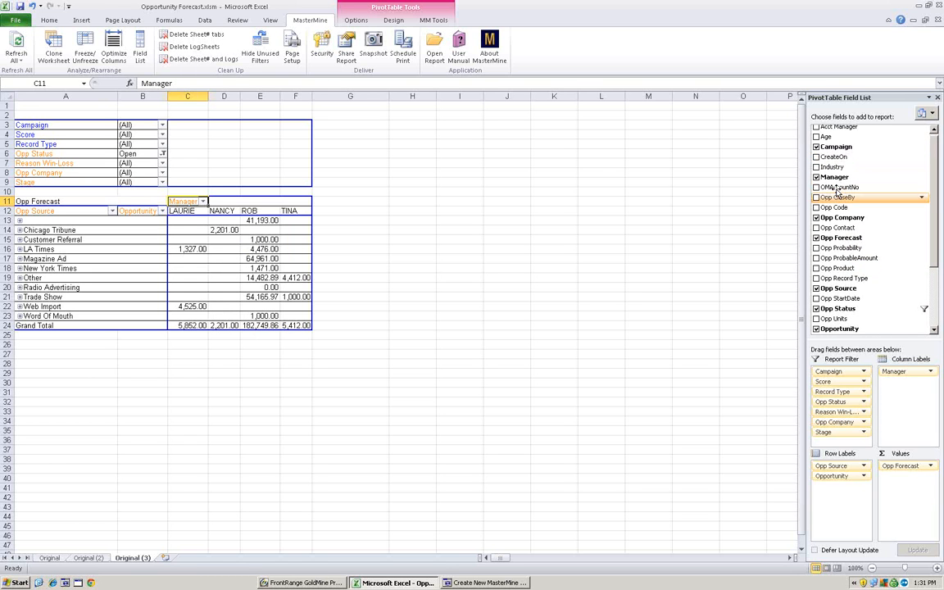
mouse_move(840, 187)
mouse_down()
mouse_move(248, 249)
mouse_move(243, 259)
mouse_move(837, 204)
mouse_move(834, 189)
mouse_up()
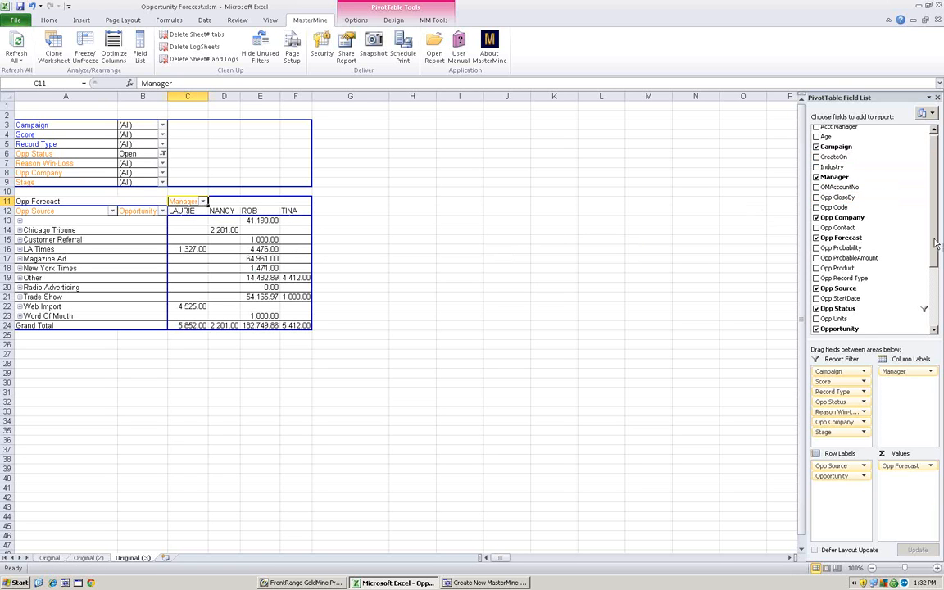
scroll(836, 271, down, 5)
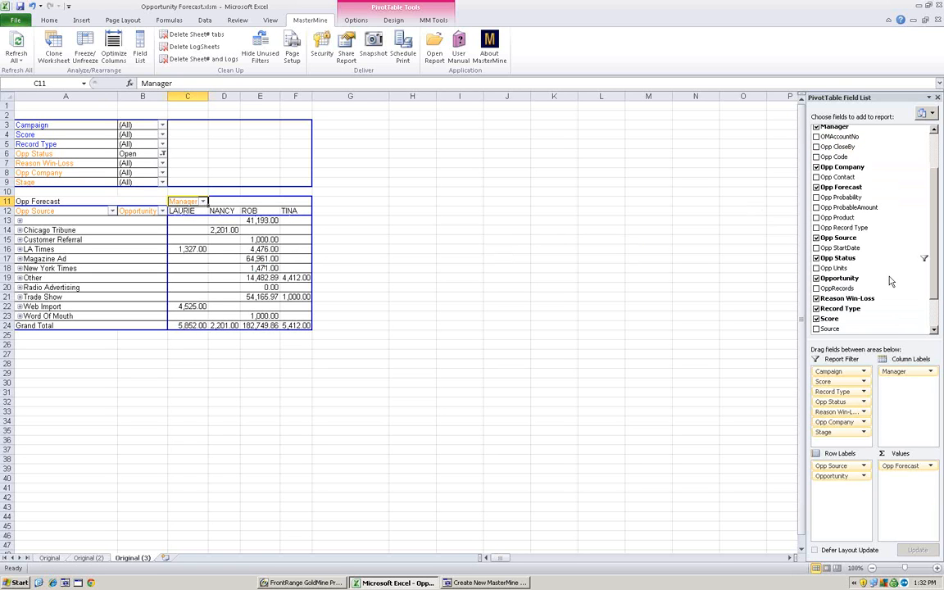
drag(890, 281, 220, 264)
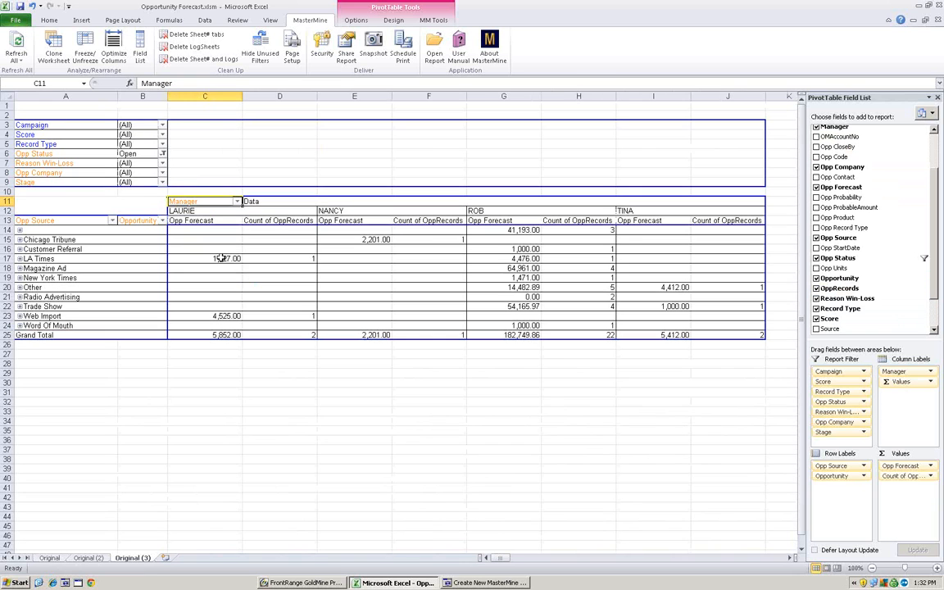
- Rename the Count of OppRecords field as Count and place it before Opp Forecast
click(276, 220)
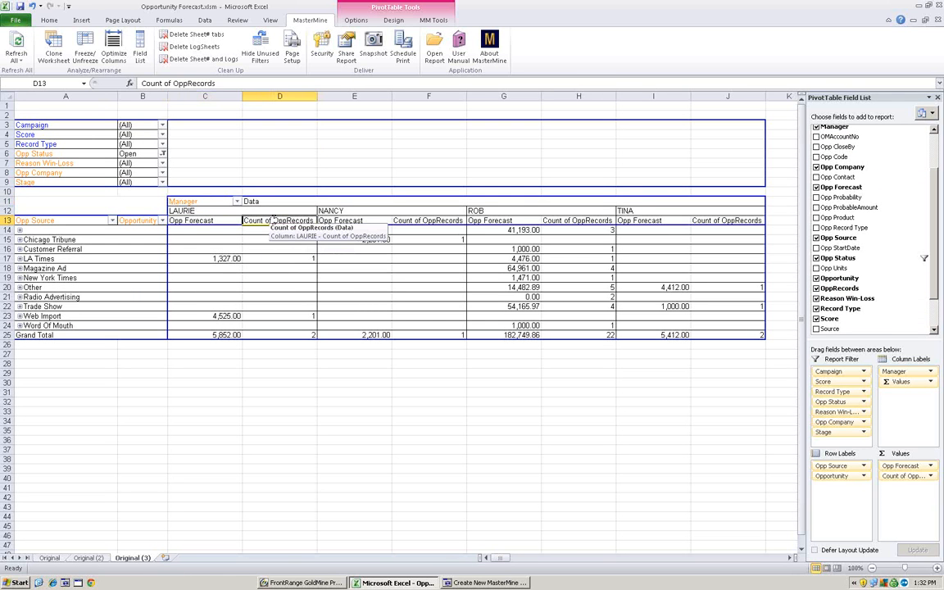
text(Count)
key(Return)
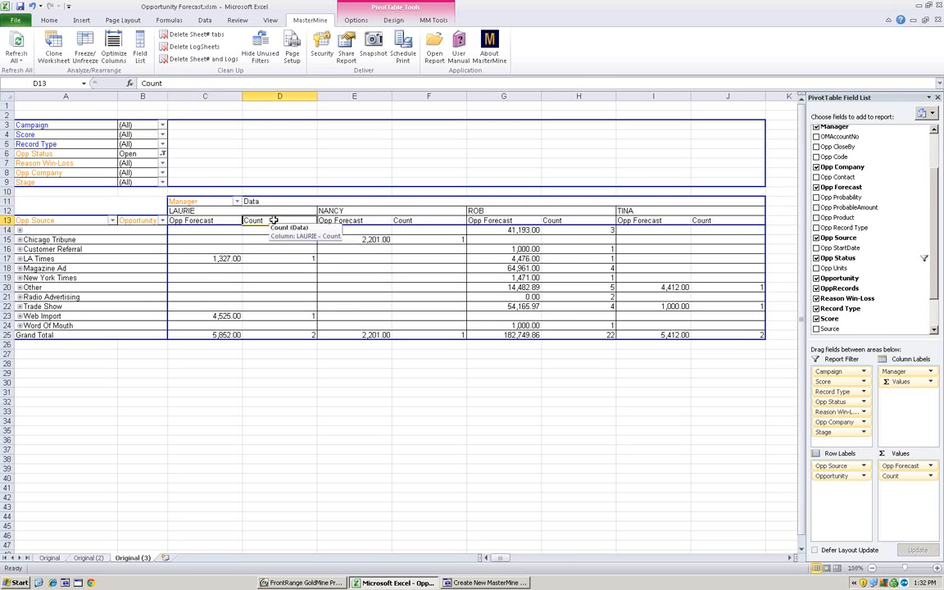
drag(266, 223, 189, 236)
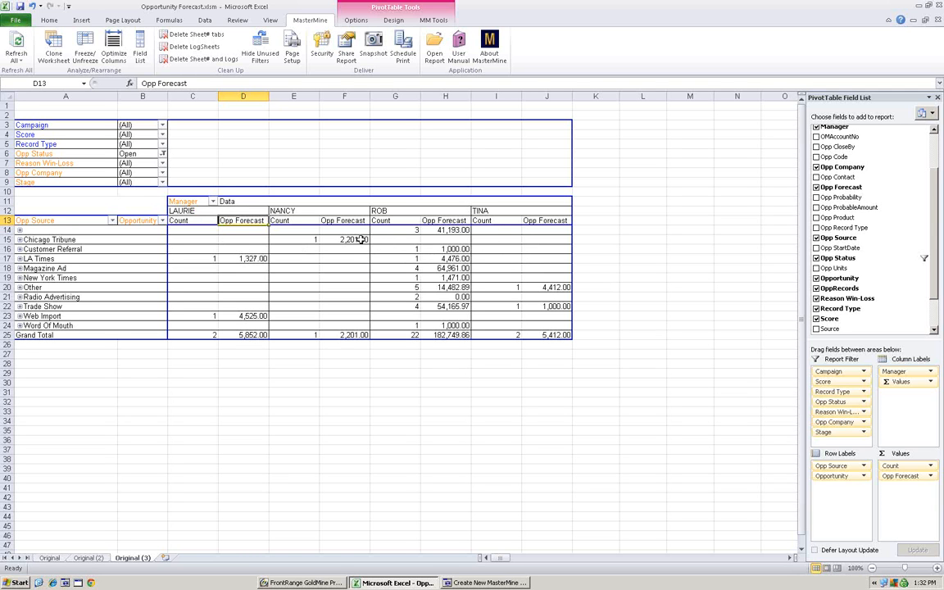
- Remove the Count field from the pivot table's values
mouse_move(360, 240)
right_click(200, 220)
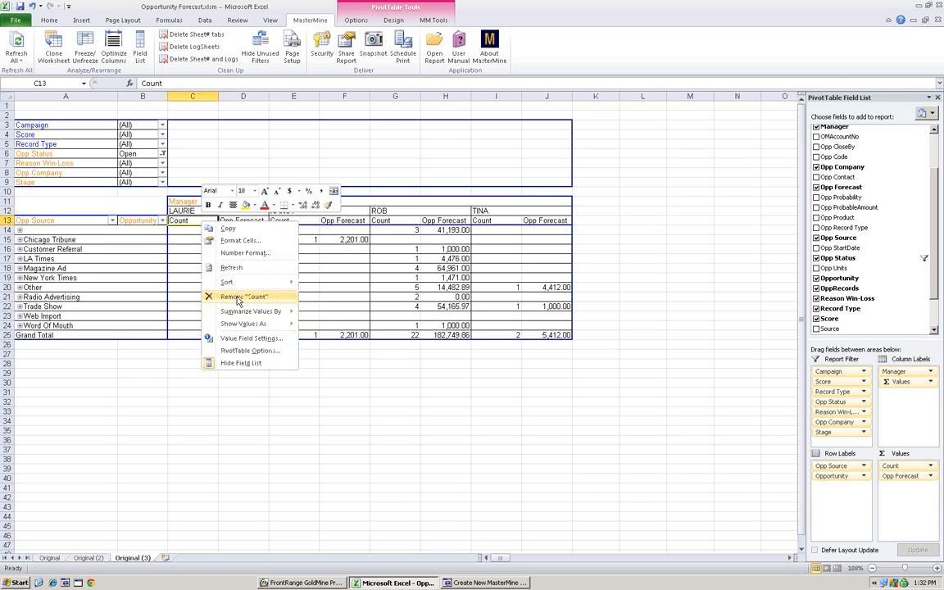
click(237, 300)
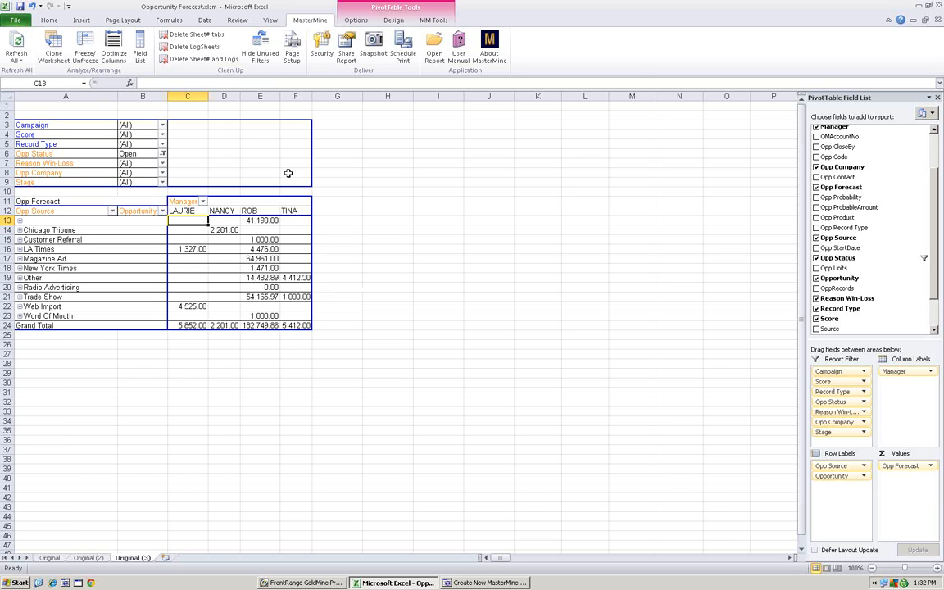
- Turn on grand totals for both rows and columns in the Opp Forecast pivot table
click(362, 22)
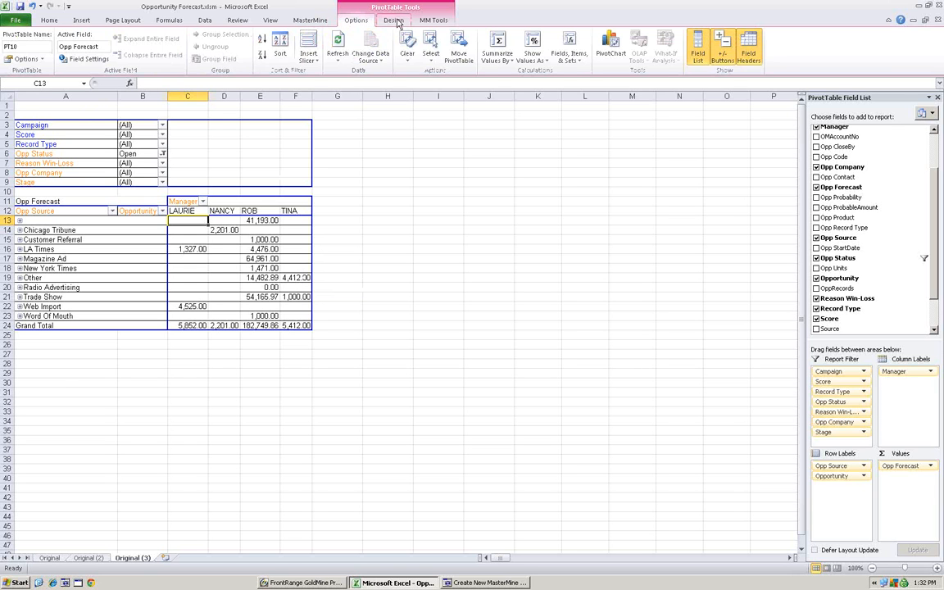
click(394, 21)
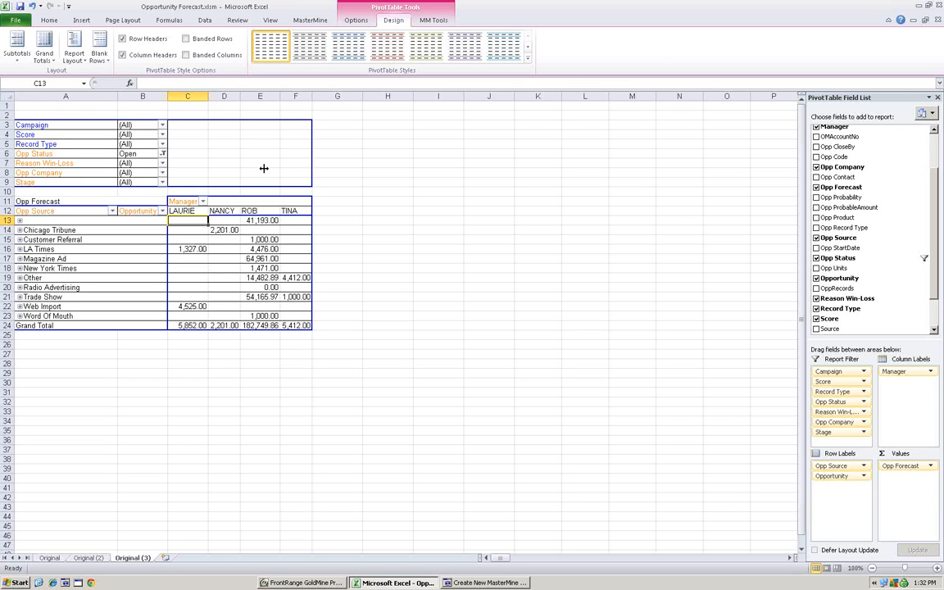
mouse_move(193, 222)
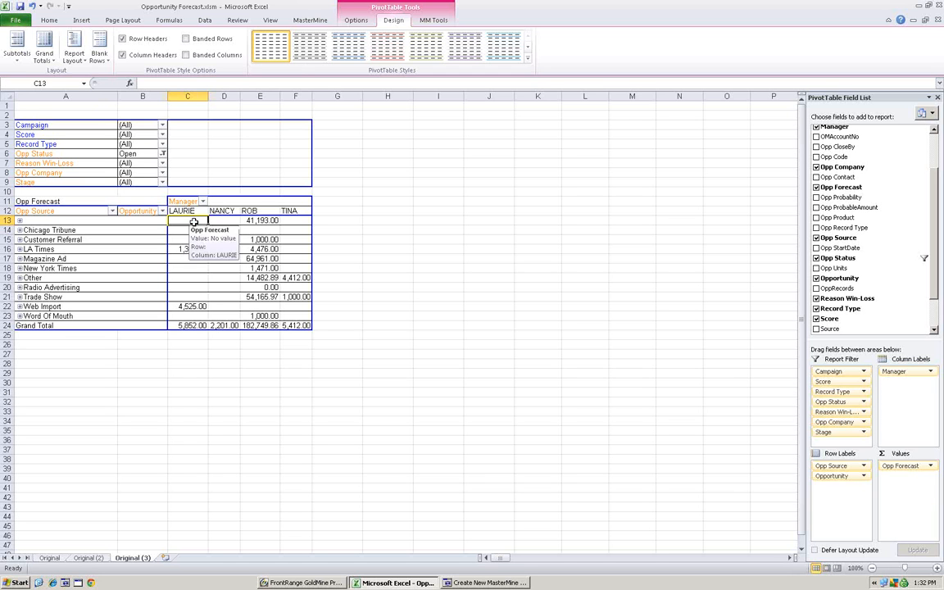
click(426, 193)
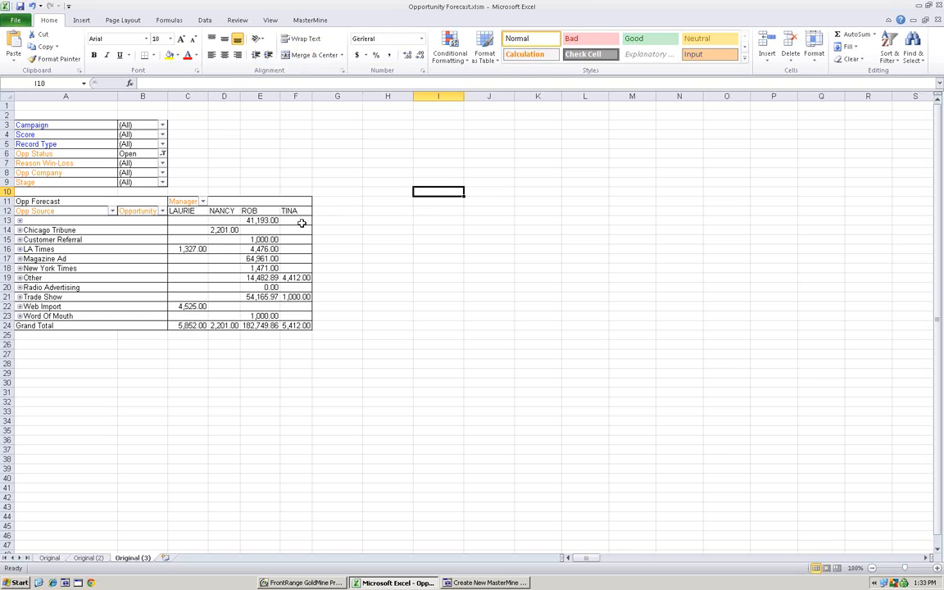
click(201, 249)
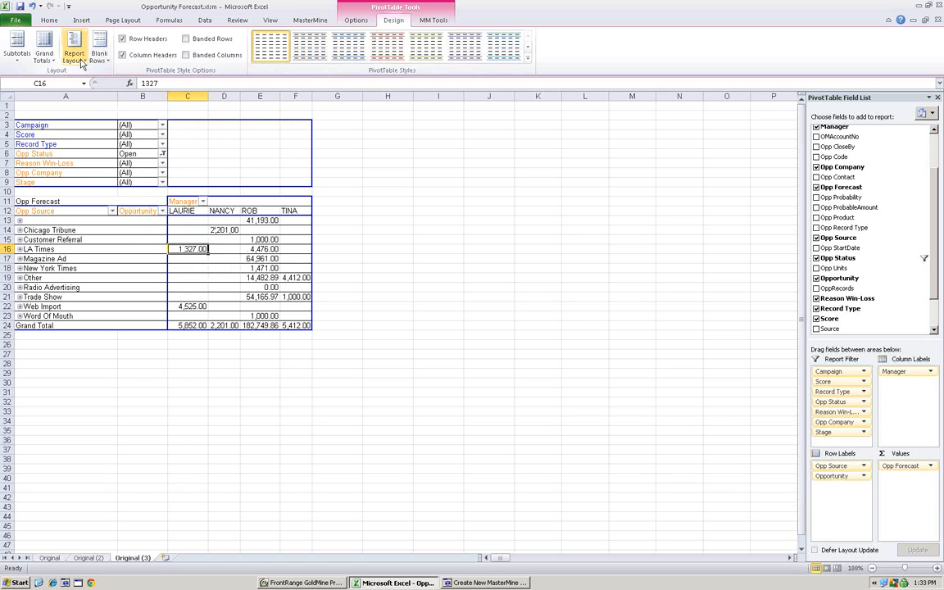
click(51, 63)
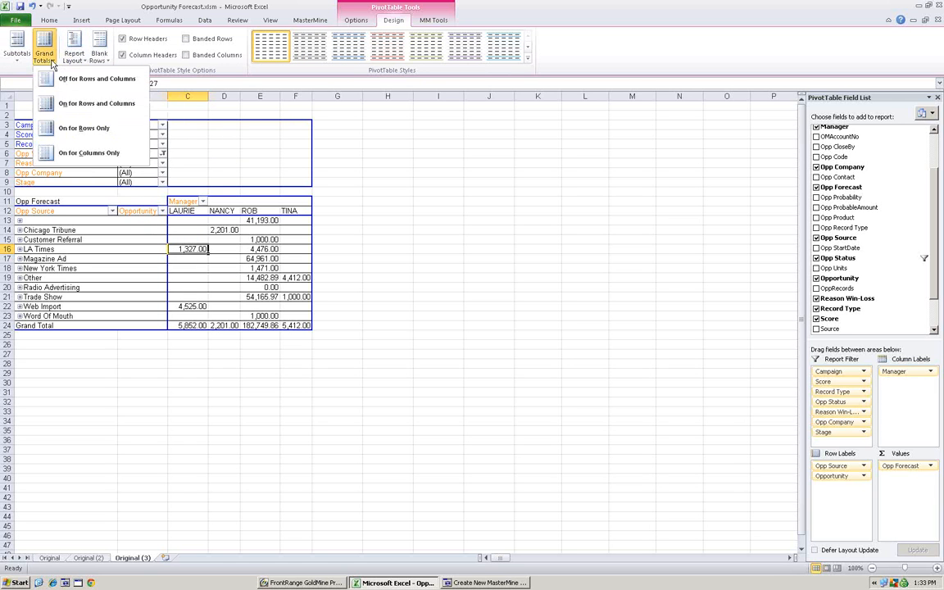
click(86, 105)
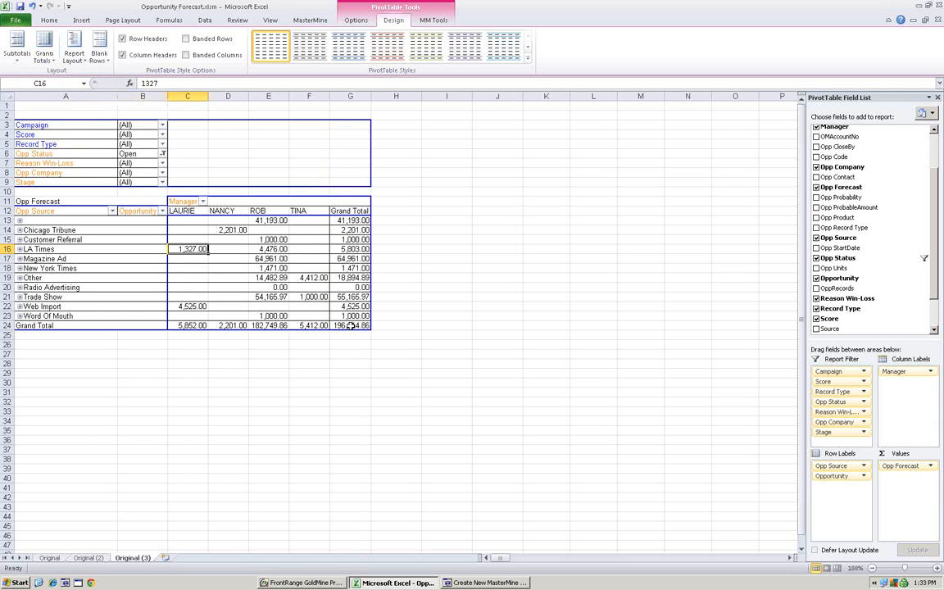
mouse_move(352, 325)
- Insert a stacked column PivotChart based on the Opp Forecast by source and manager pivot table
click(357, 22)
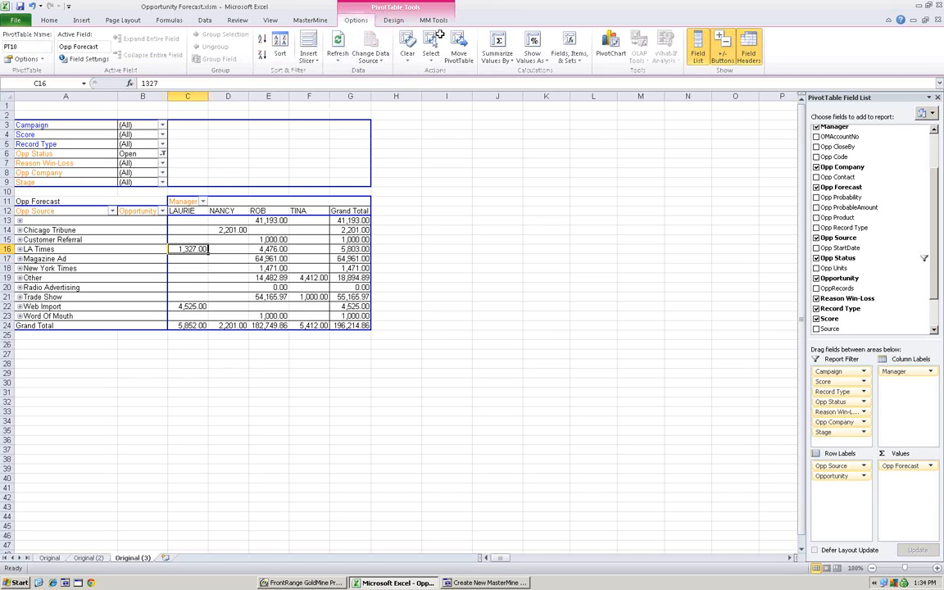
click(610, 45)
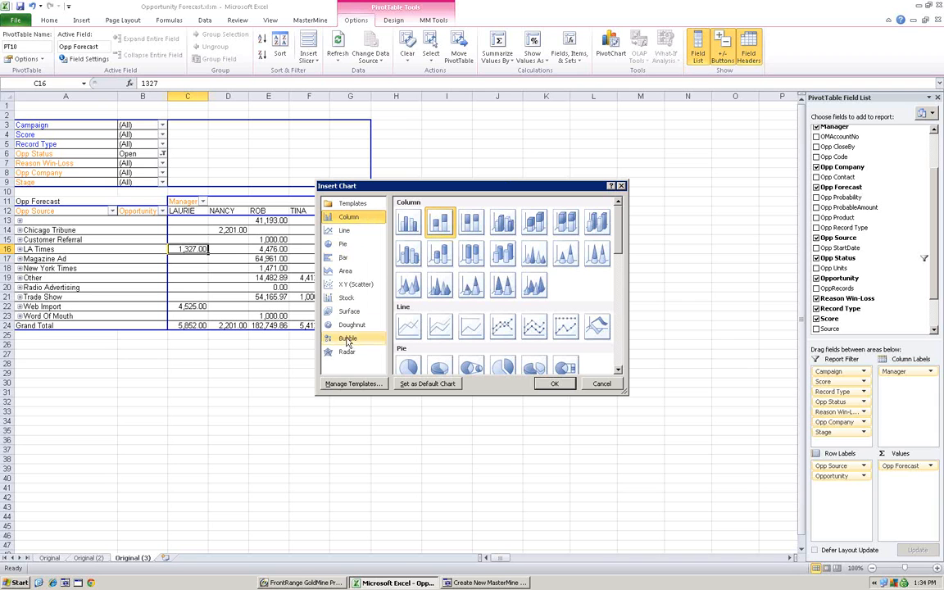
click(344, 246)
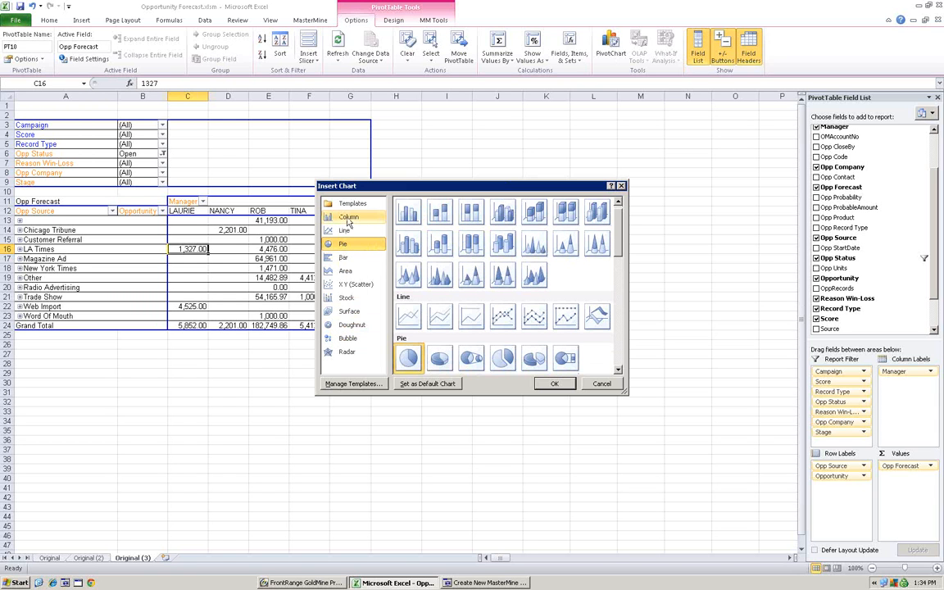
click(347, 218)
click(439, 220)
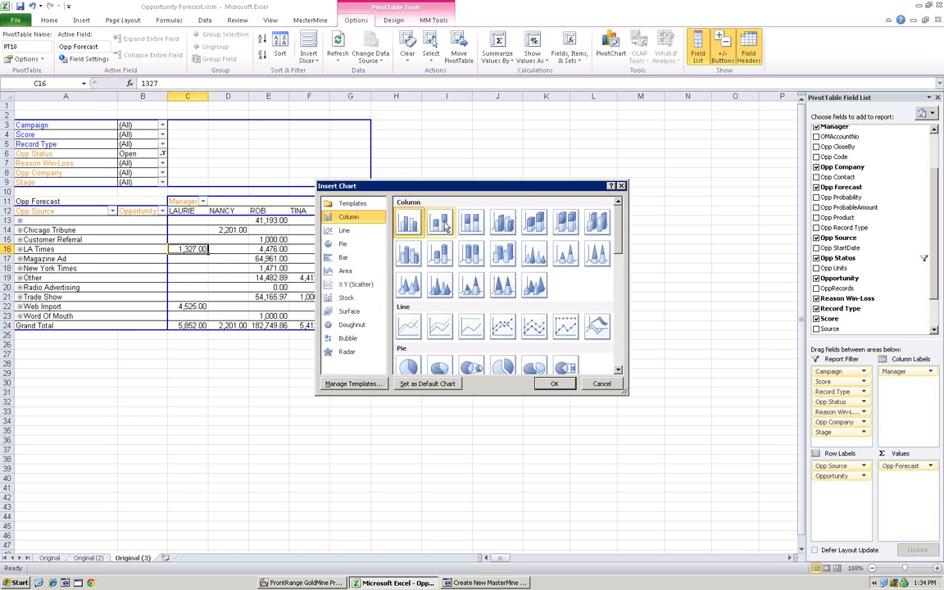
click(555, 384)
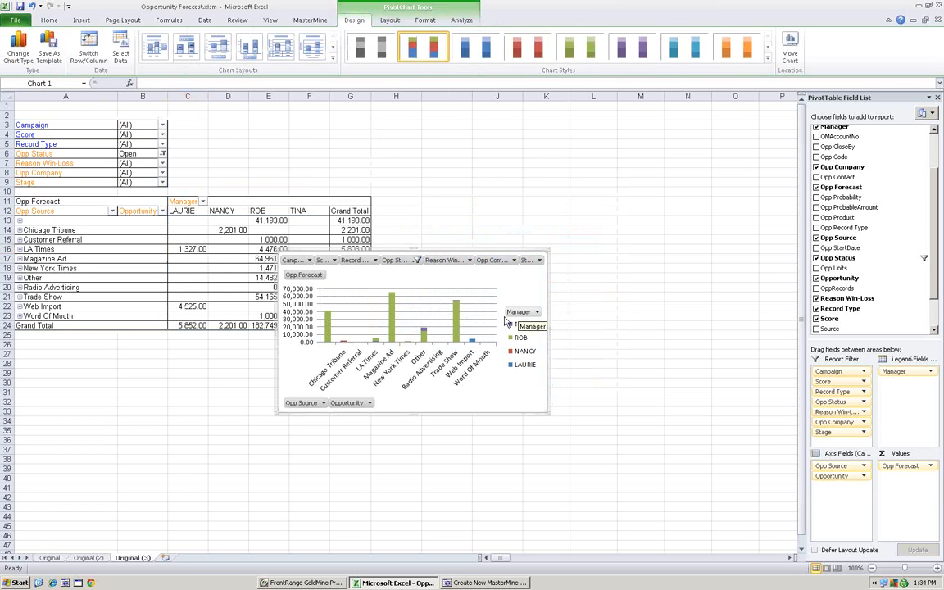
- Place the PivotChart below the pivot table, widened to about column H, and hide its report filter field buttons
drag(449, 249, 252, 346)
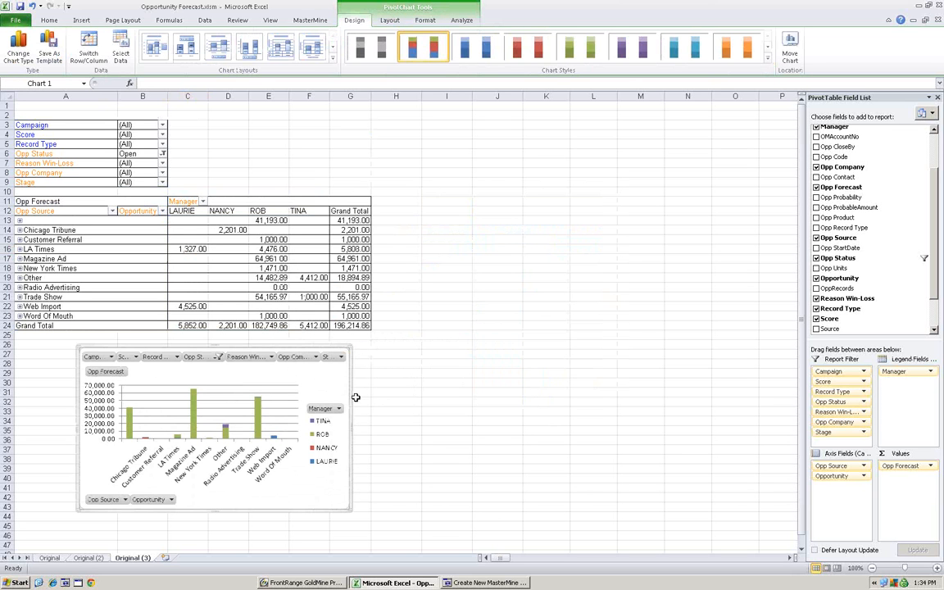
drag(371, 427, 451, 425)
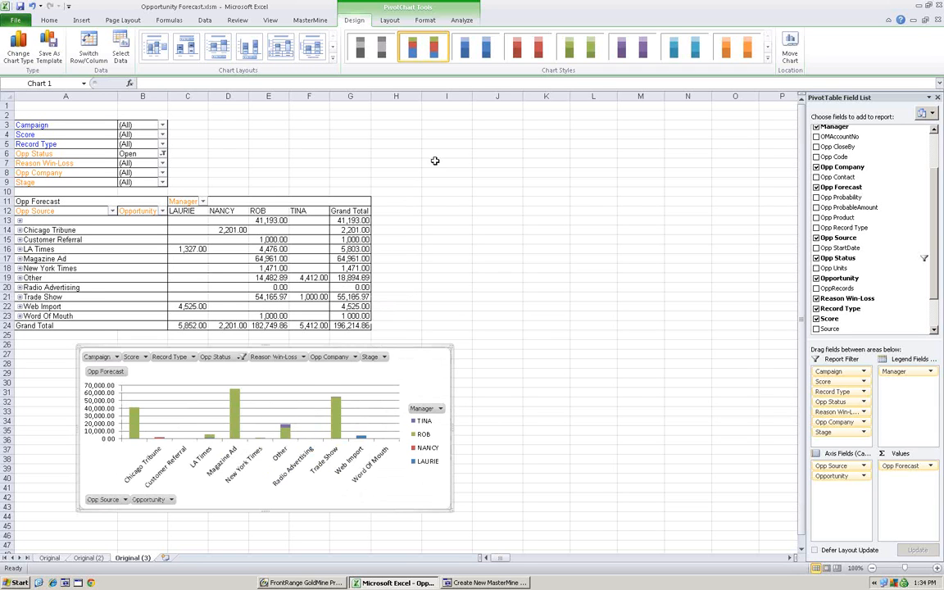
right_click(282, 360)
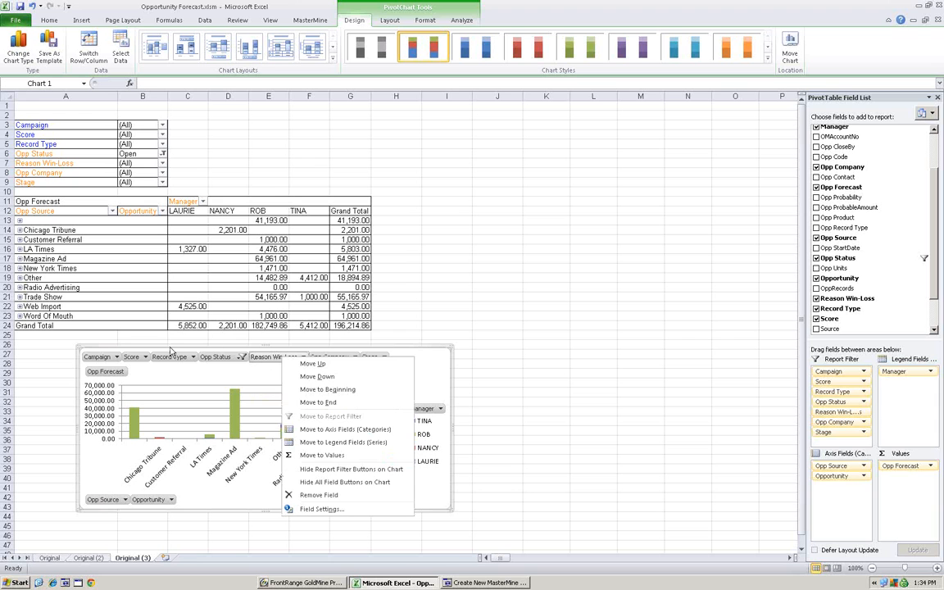
click(336, 470)
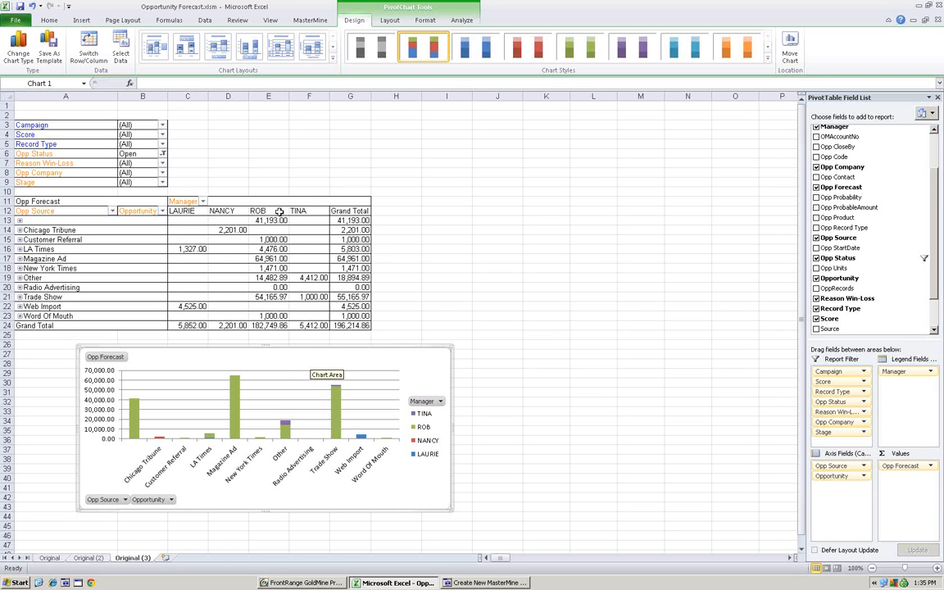
- Save the Opportunity Forecast workbook, and switch to GoldMine to view the Sales Reports shared on its taskbar
click(20, 7)
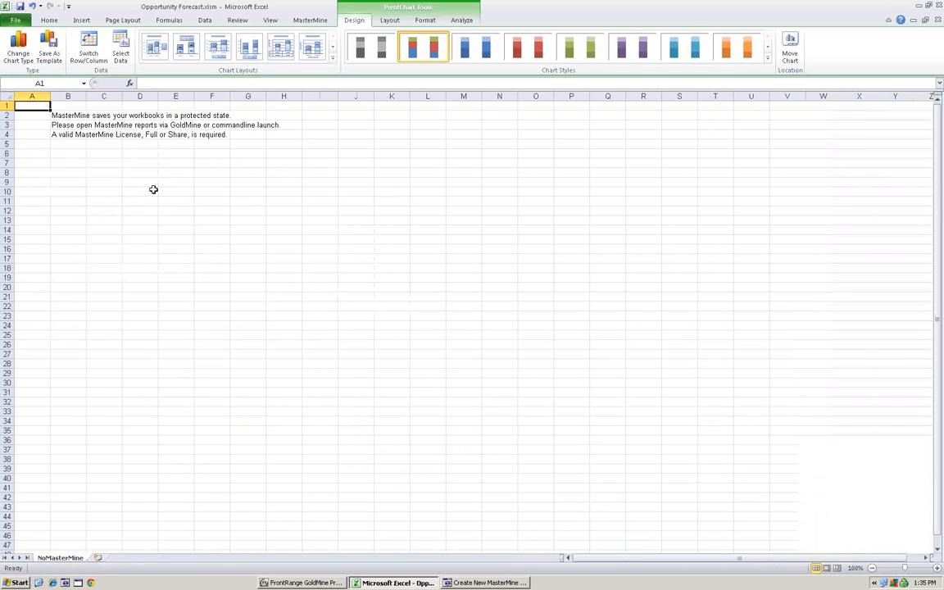
click(313, 23)
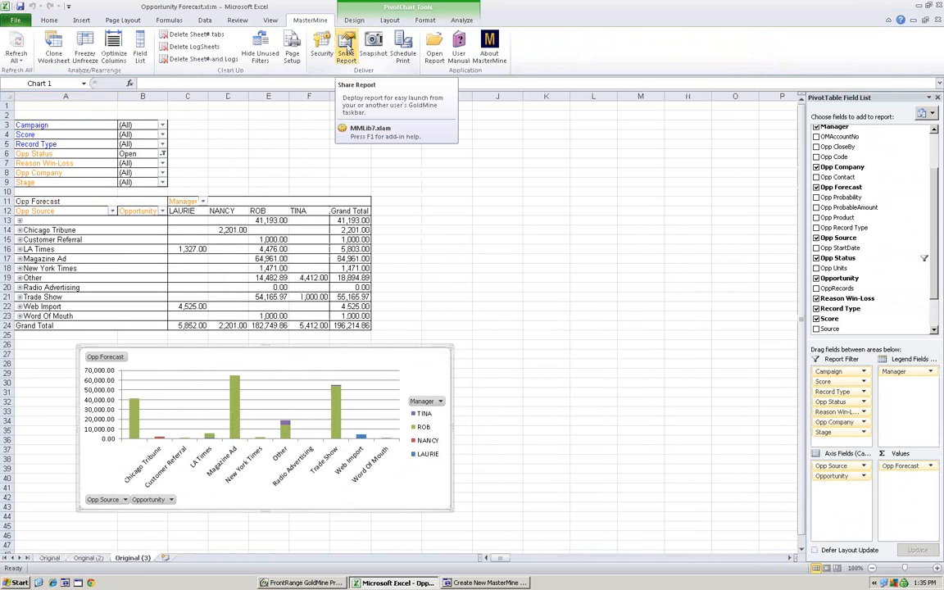
click(312, 584)
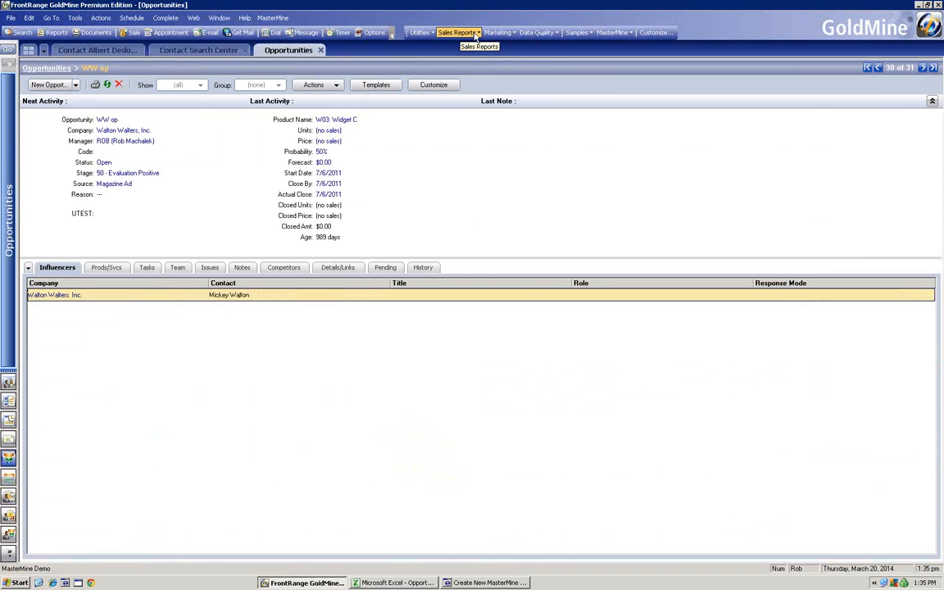
click(475, 35)
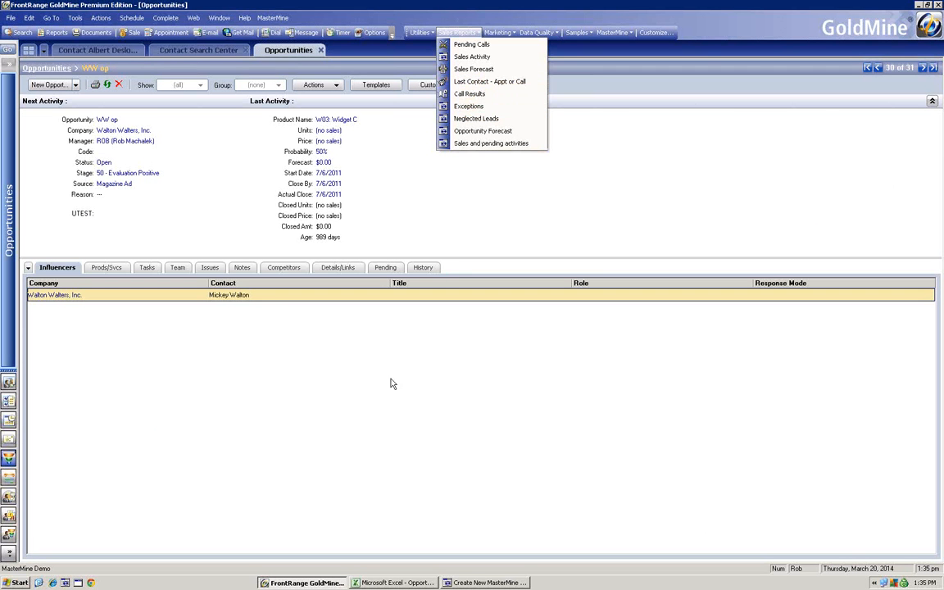
click(331, 399)
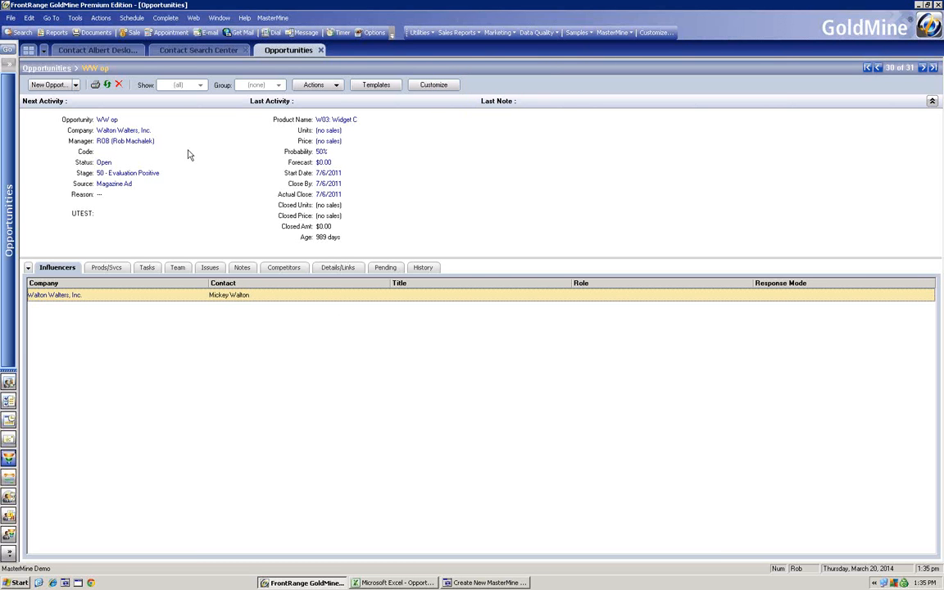
- Return to the Excel report, drill down into the 54,165.97 Trade Show forecast, and open the Influential Machinery record in GoldMine
click(128, 54)
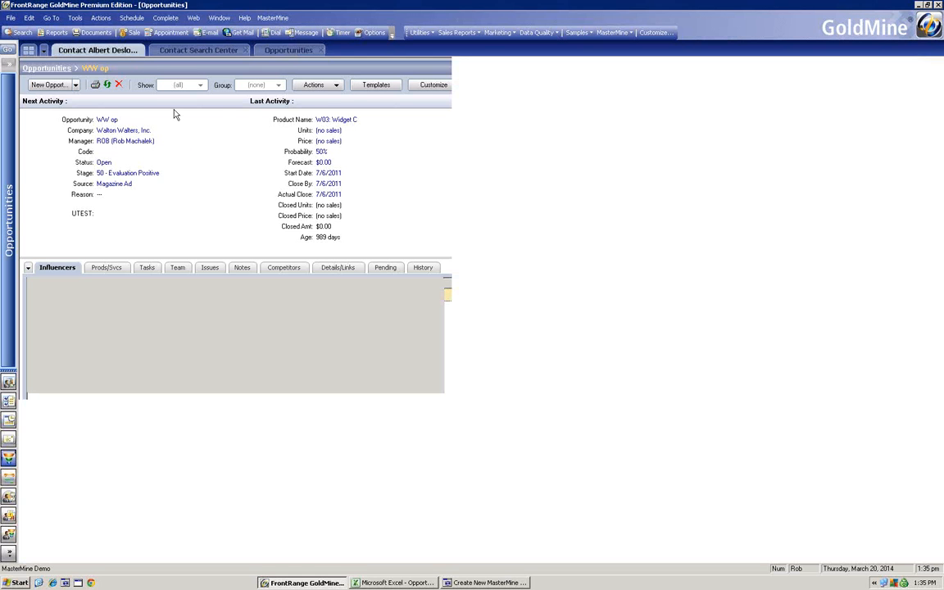
click(393, 583)
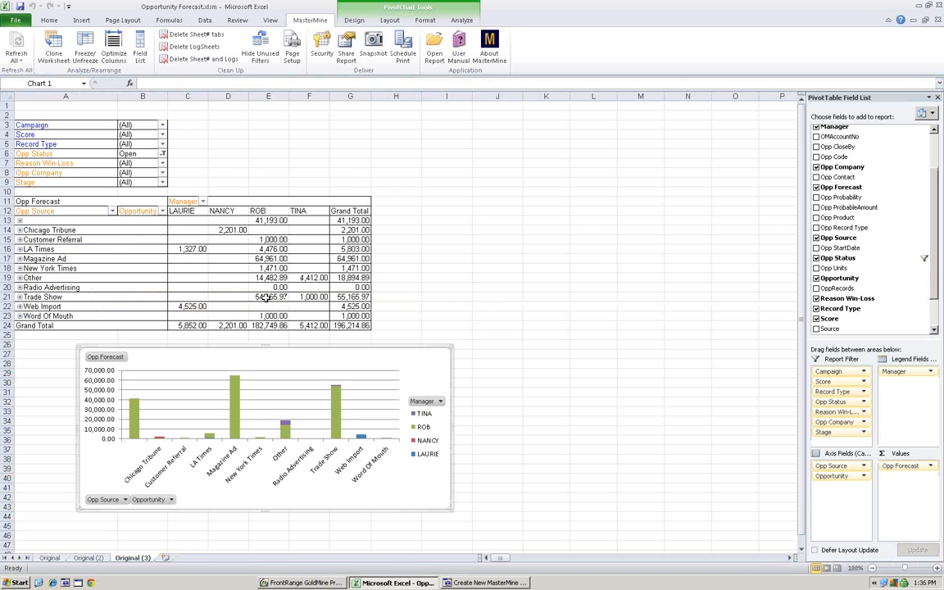
double_click(266, 297)
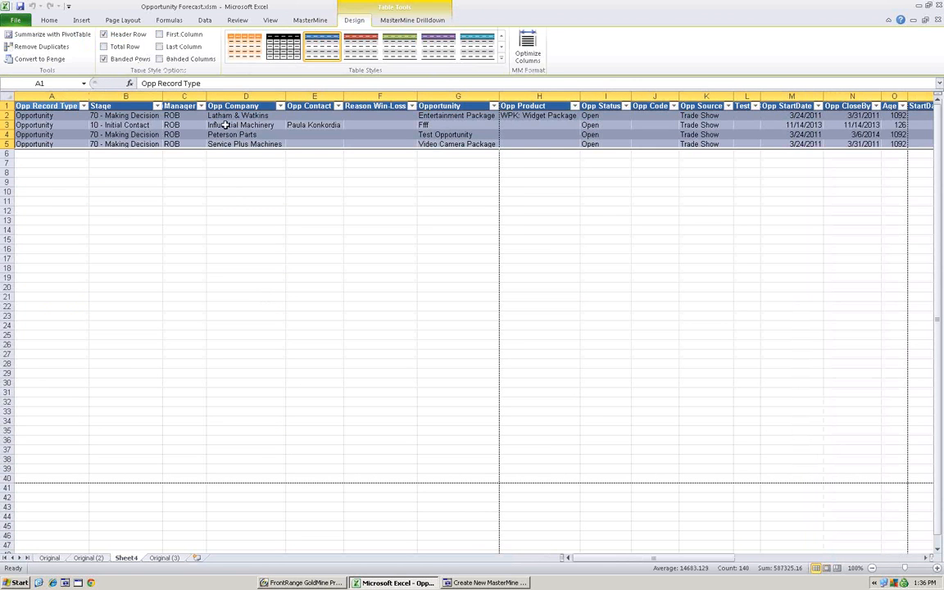
double_click(225, 125)
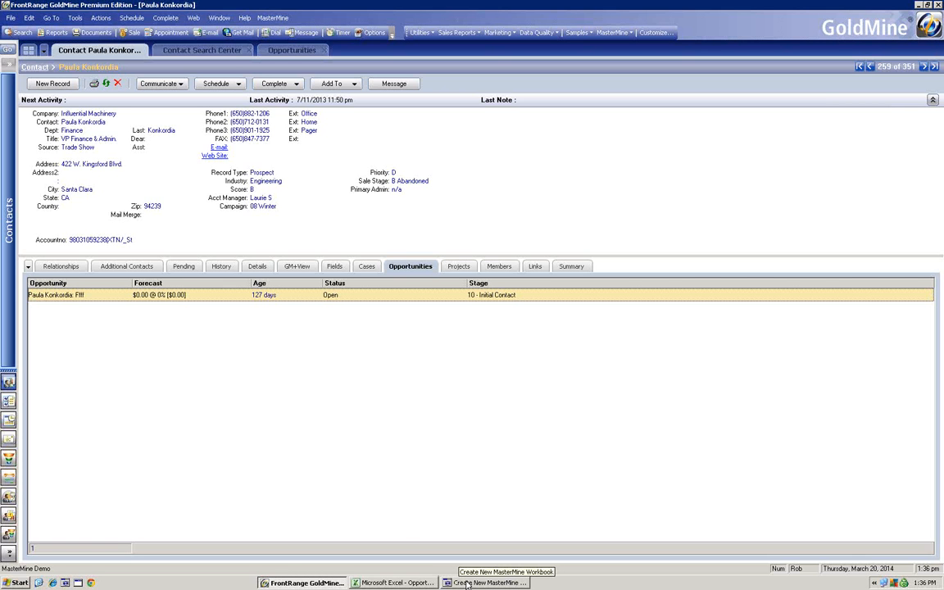
- Switch to the Create New MasterMine Workbook window and choose the Project Tasks template from the Projects category
click(484, 583)
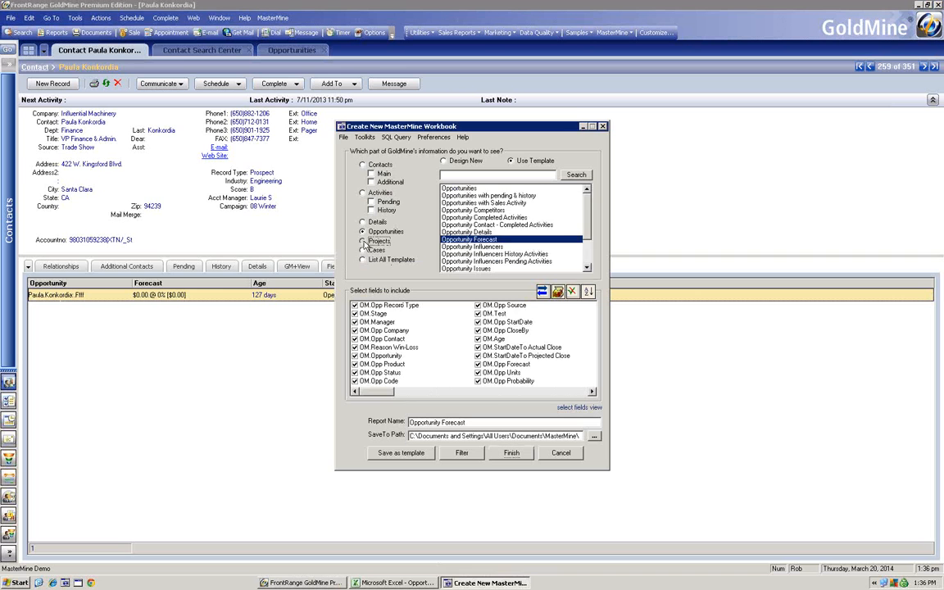
click(366, 242)
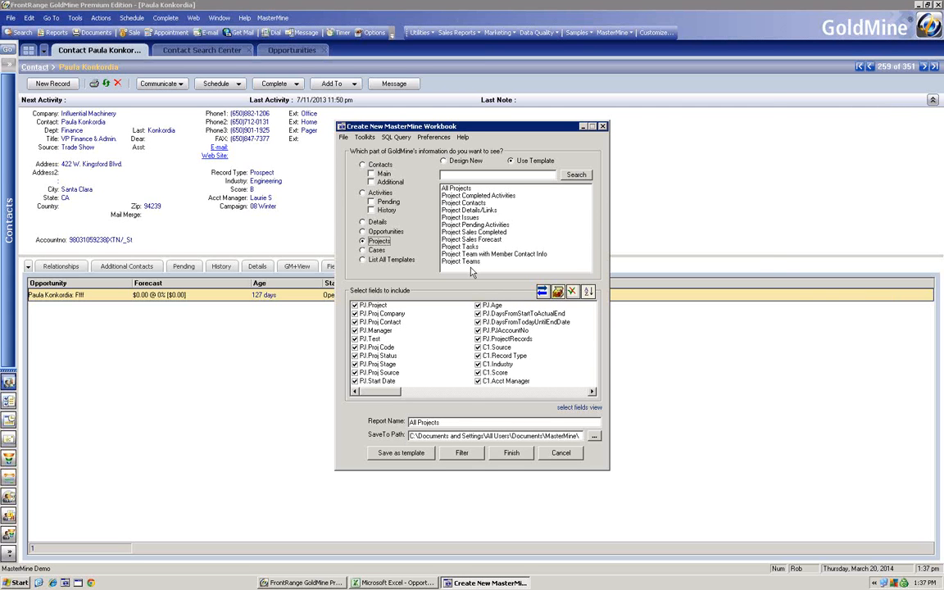
mouse_move(464, 191)
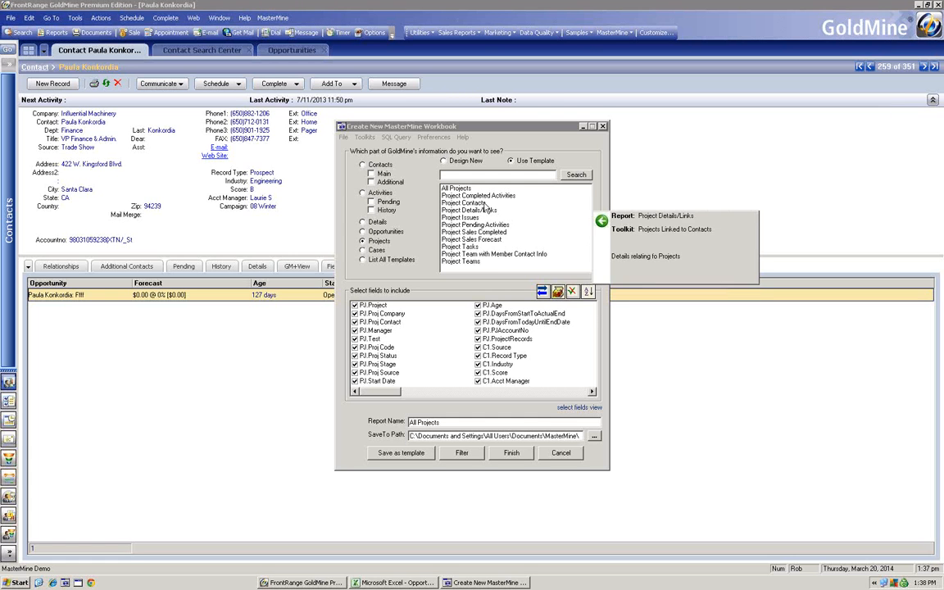
click(483, 247)
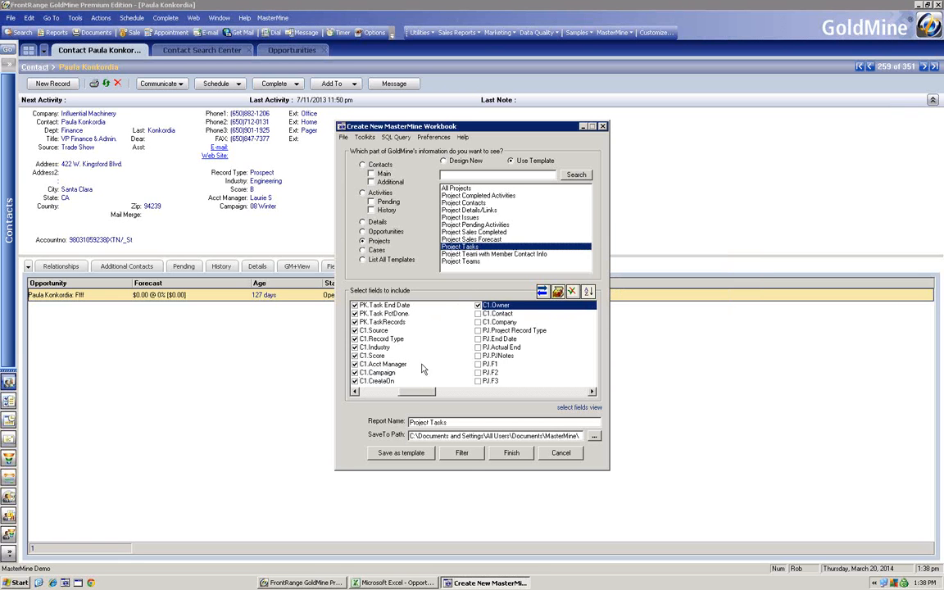
- Review the fields included in the Project Tasks template and generate the report, replacing the existing Project Tasks file
drag(400, 397, 355, 394)
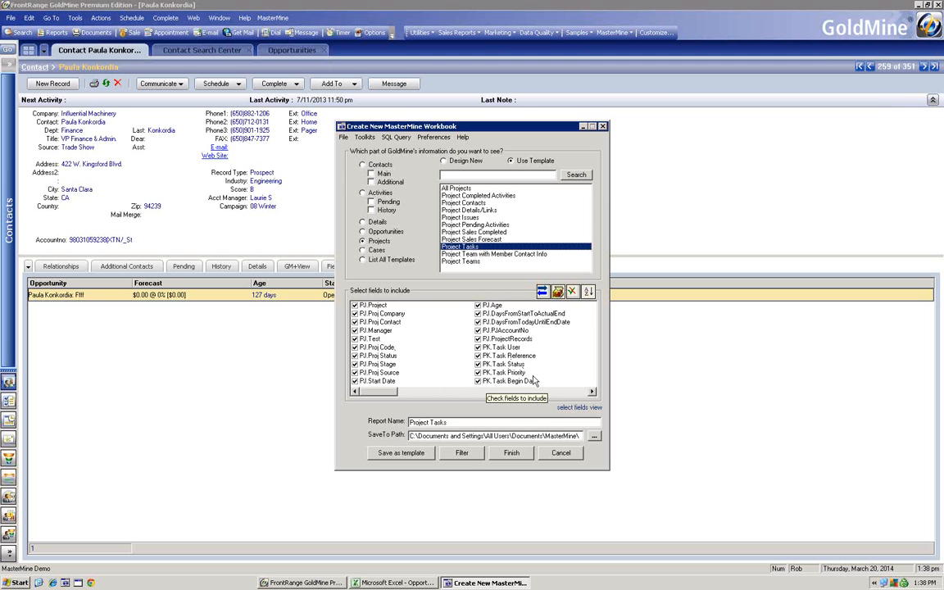
click(593, 392)
click(593, 393)
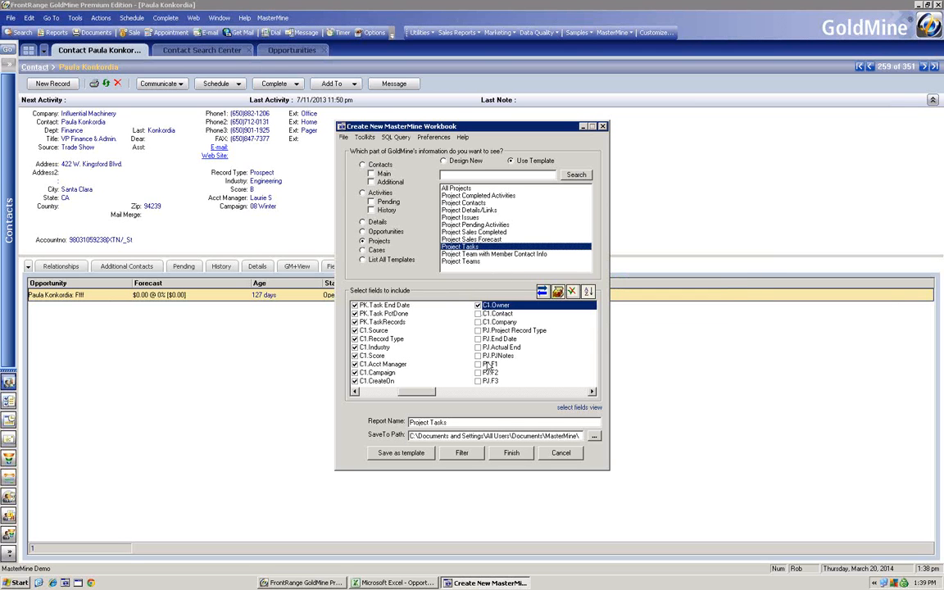
mouse_move(475, 249)
scroll(360, 357, left, 2)
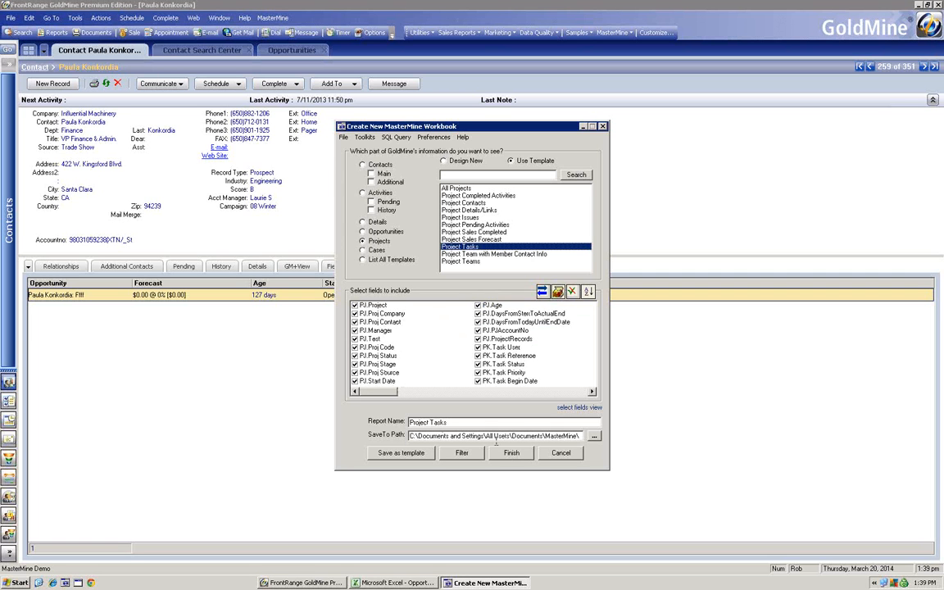
click(511, 453)
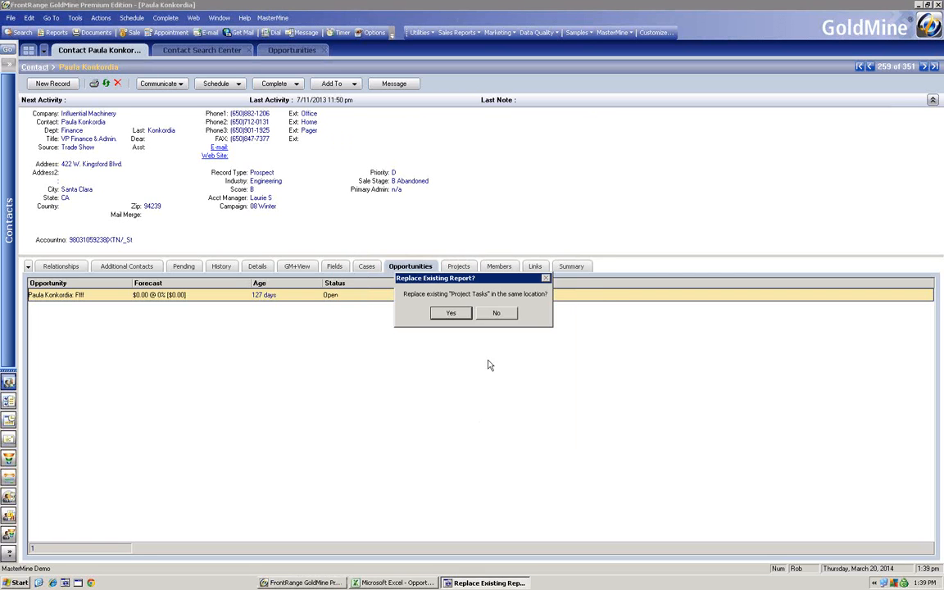
click(450, 312)
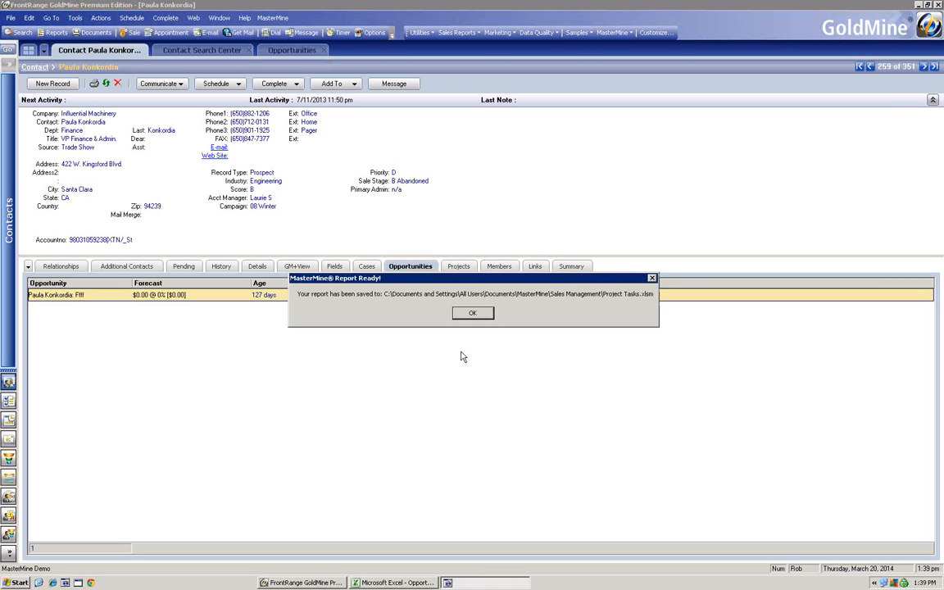
click(474, 314)
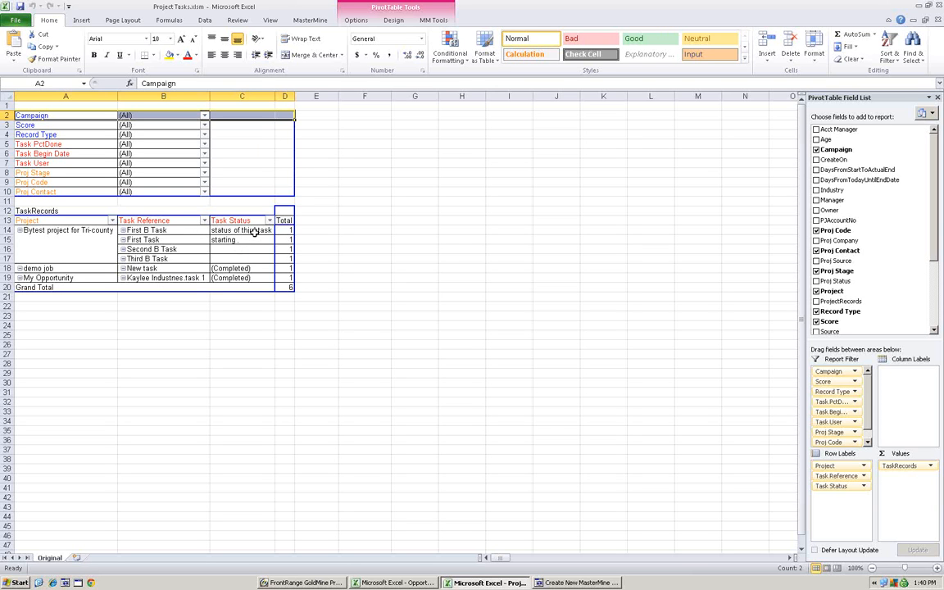
- Try Proj Stage as the first row field of the Project Tasks pivot table
mouse_move(254, 234)
mouse_move(198, 249)
click(41, 174)
drag(33, 235, 33, 234)
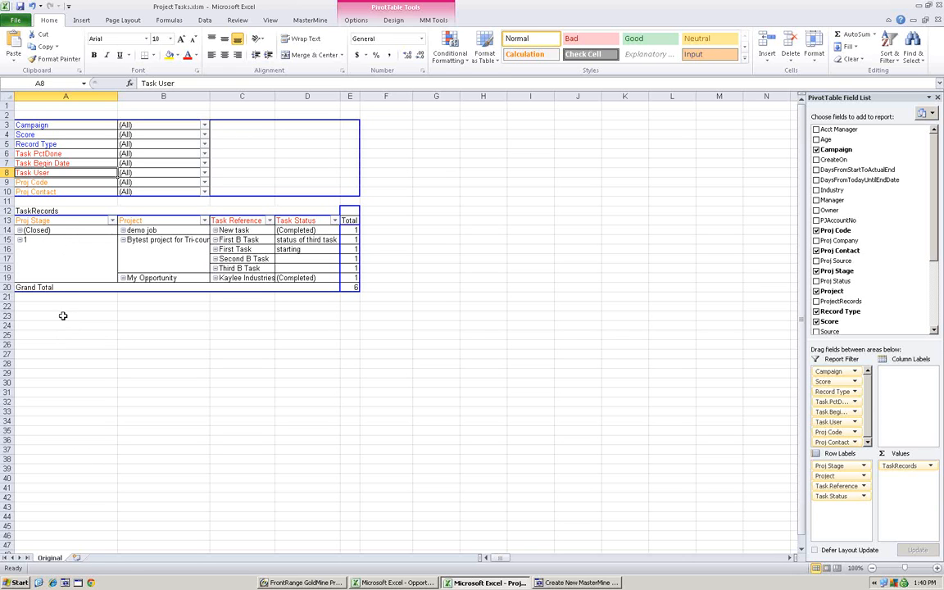
- Place Task User in the pivot's columns and add Task Begin Date as a row field after Task Status
drag(56, 222, 281, 212)
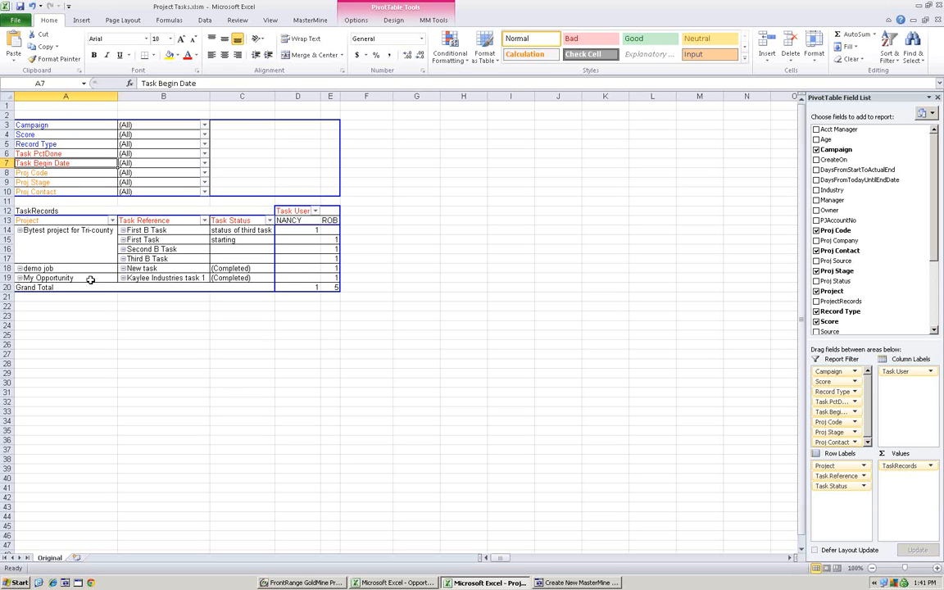
drag(57, 167, 255, 249)
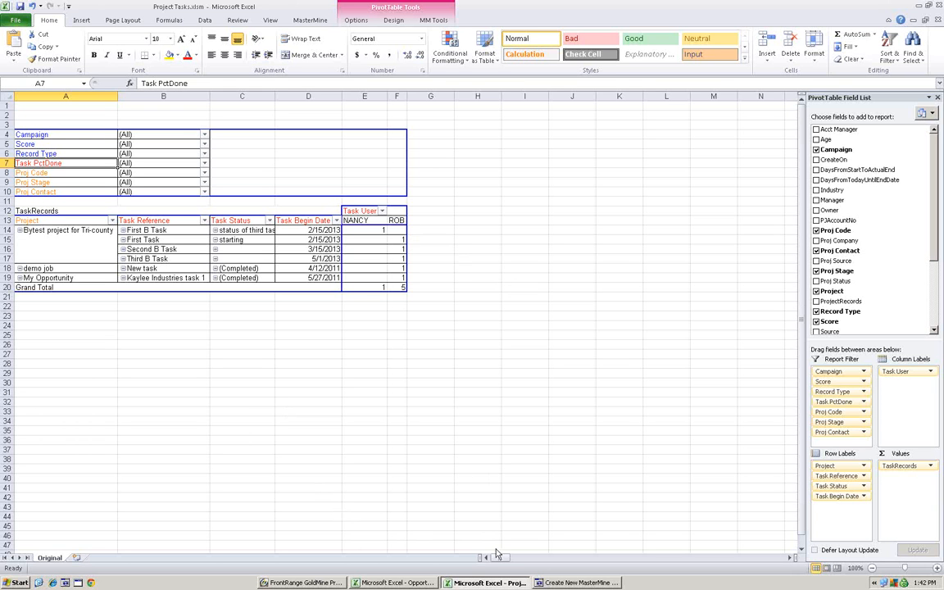
- Switch to the Create New MasterMine Workbook window and include the project task notes and PJNotes fields with 3 segments each
click(561, 583)
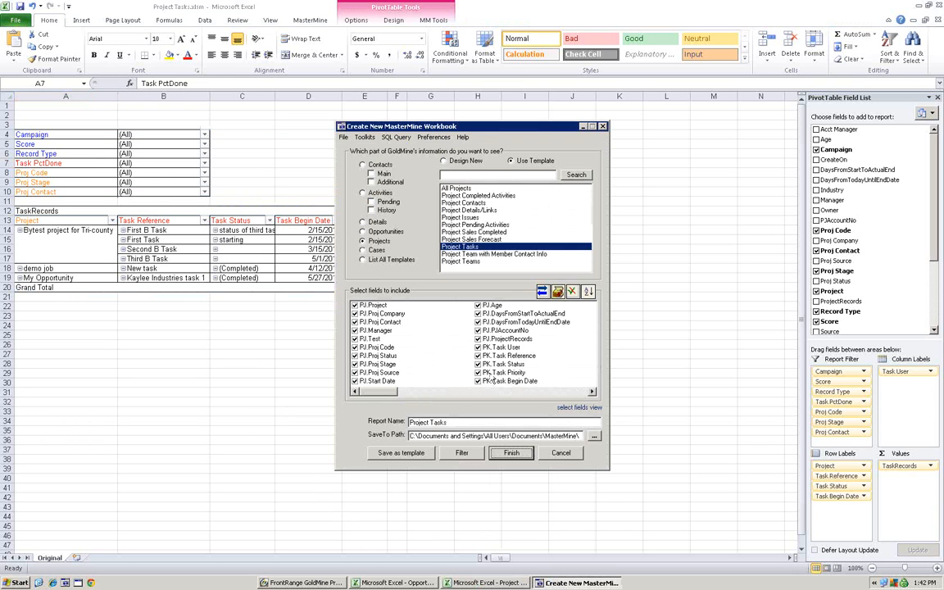
click(541, 392)
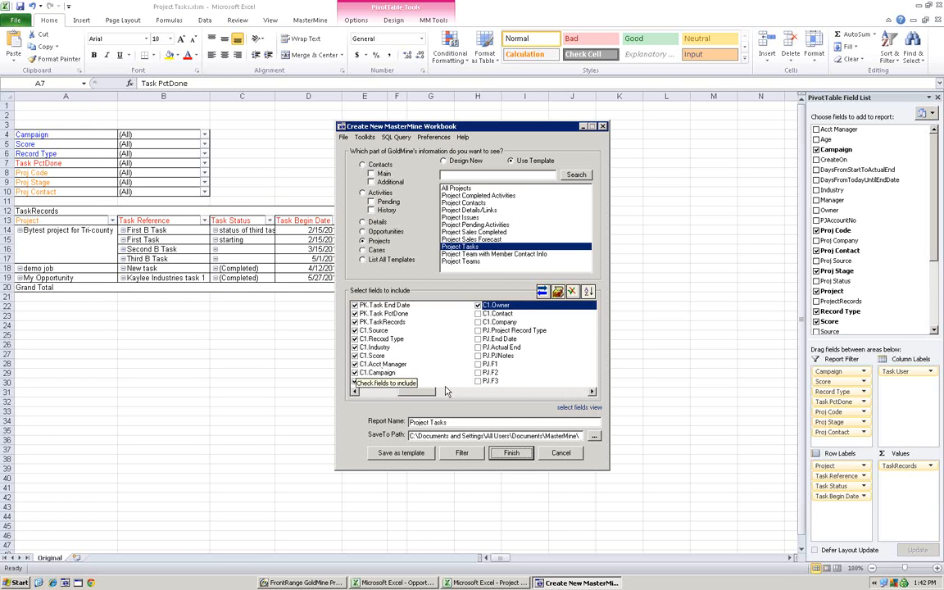
click(545, 392)
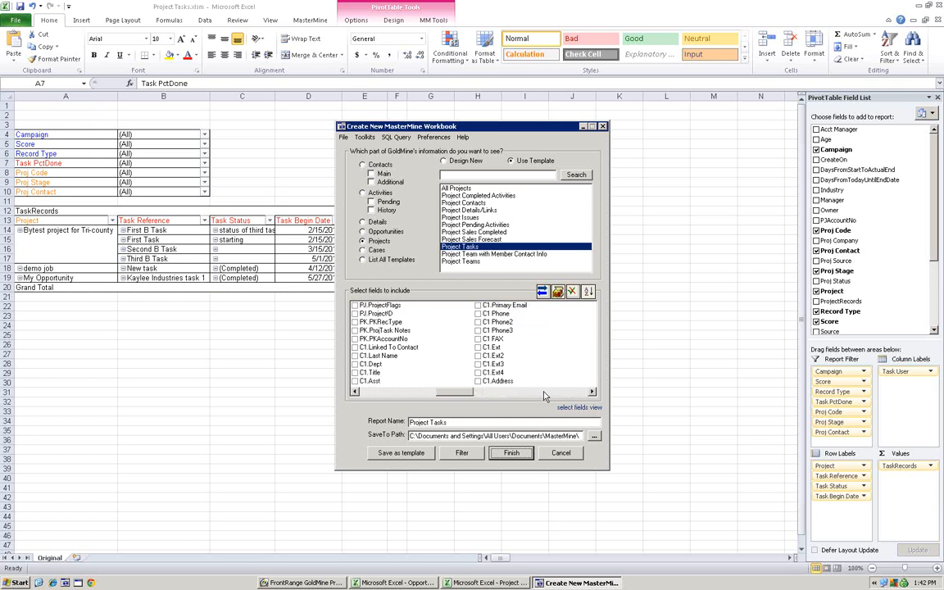
click(544, 392)
click(409, 393)
click(357, 332)
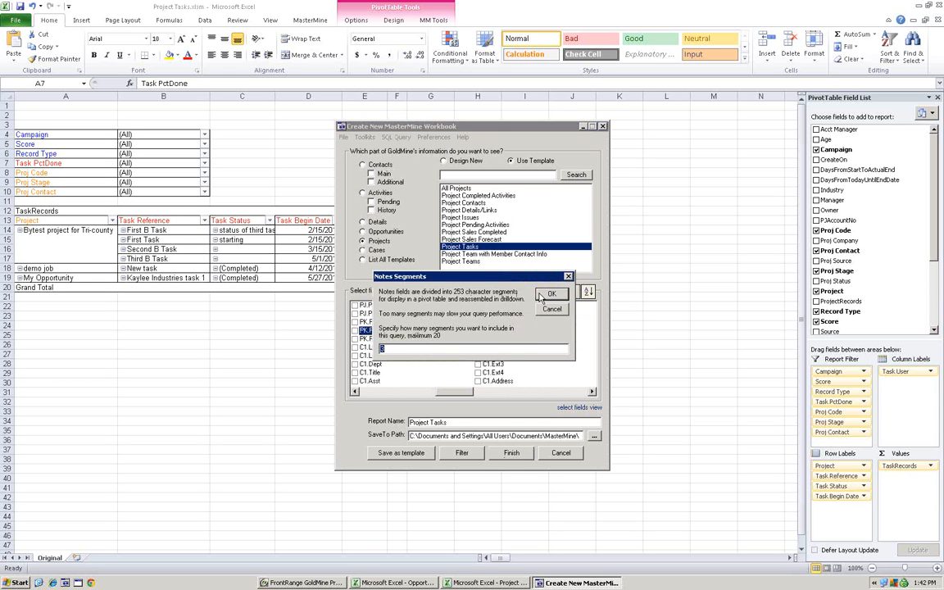
key(Return)
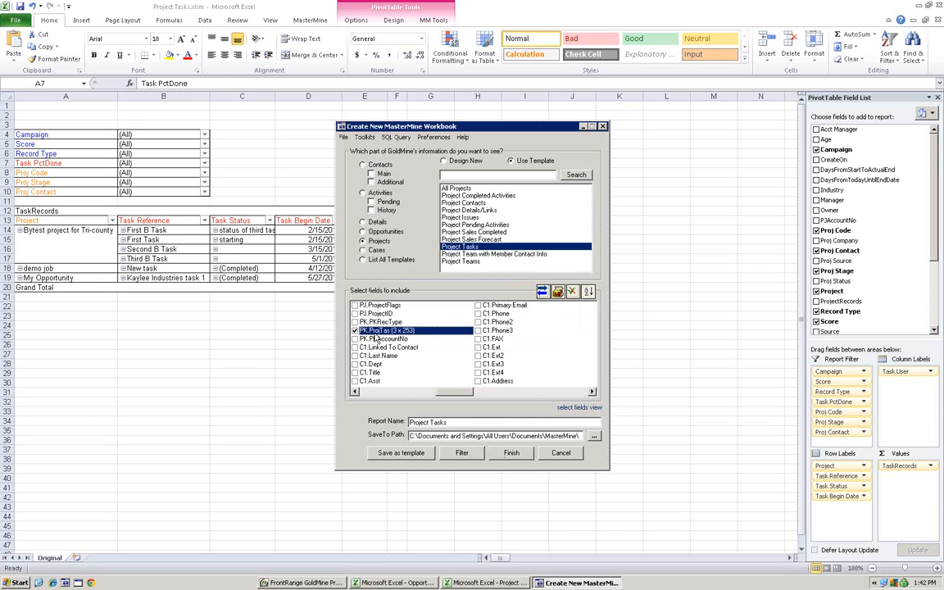
click(356, 391)
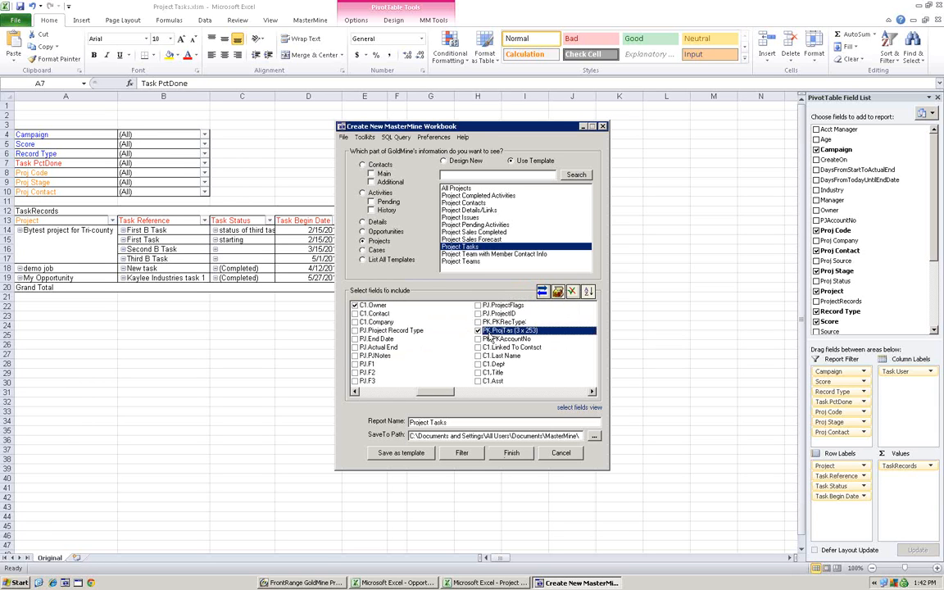
click(355, 355)
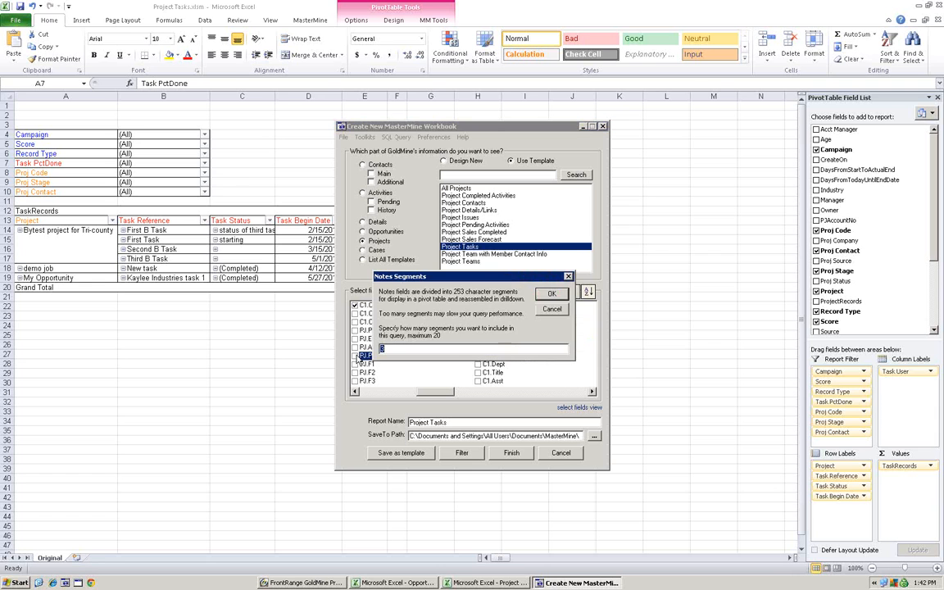
click(548, 295)
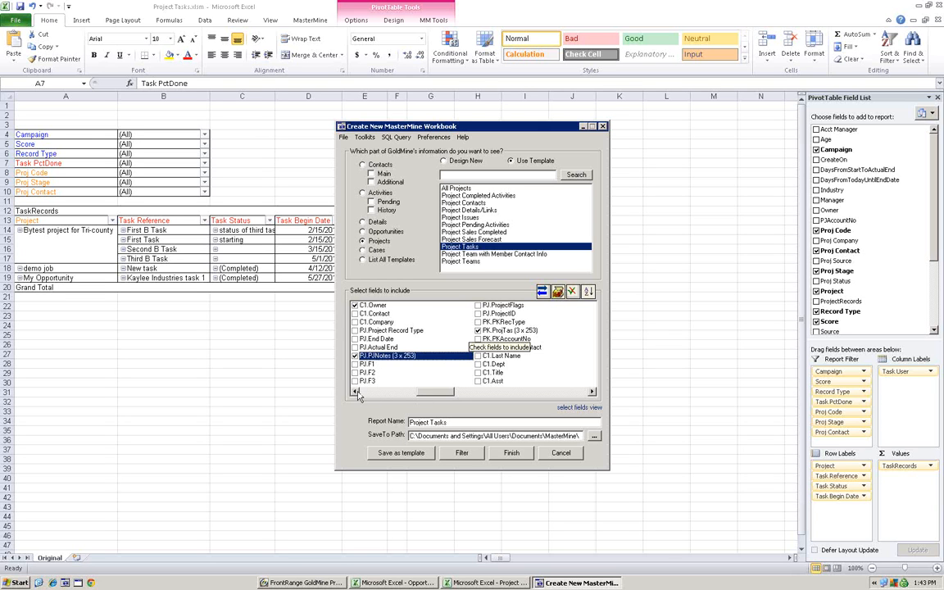
click(367, 393)
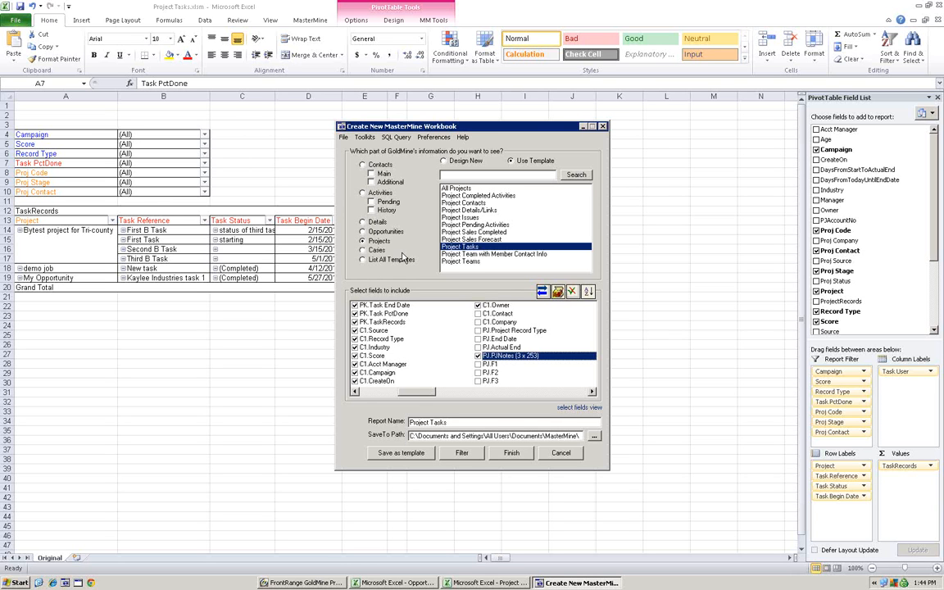
- Choose the All Cases template from the Cases category and generate the report, replacing the existing All Cases file
click(399, 250)
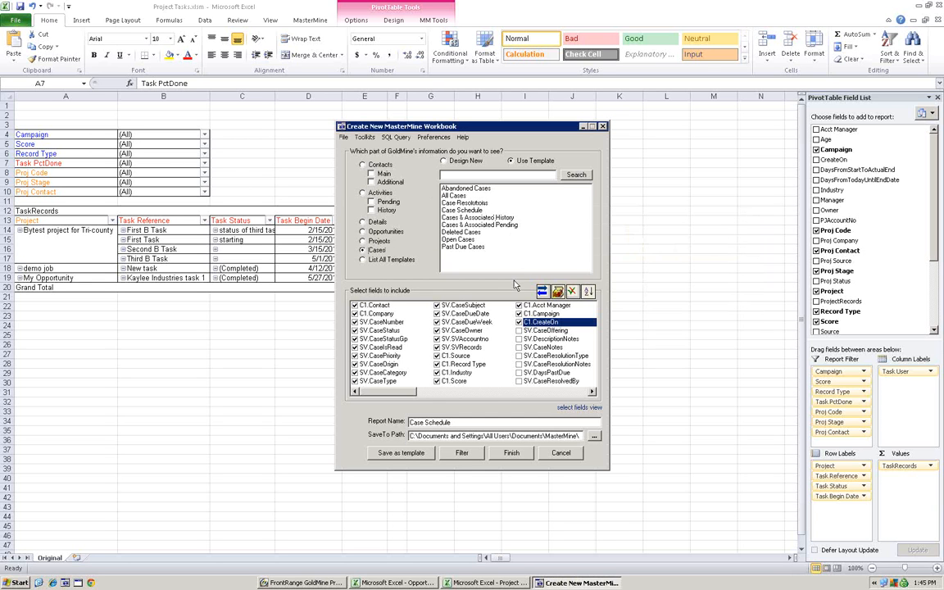
mouse_move(459, 196)
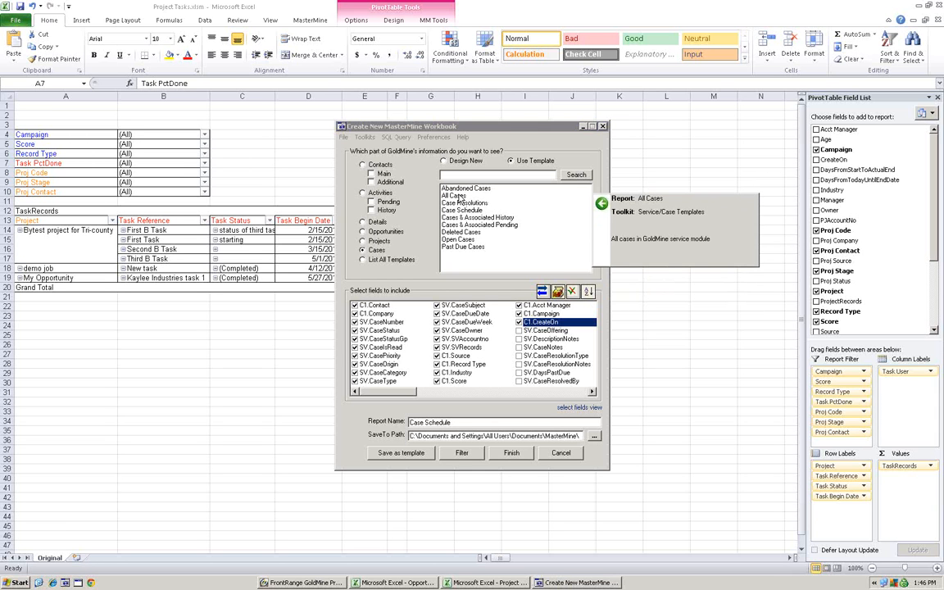
click(482, 195)
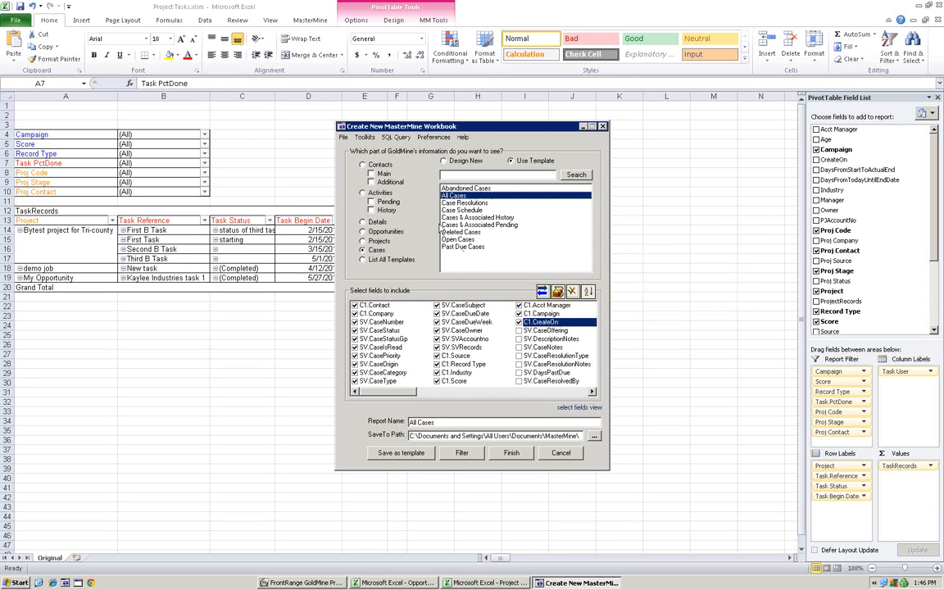
mouse_move(457, 246)
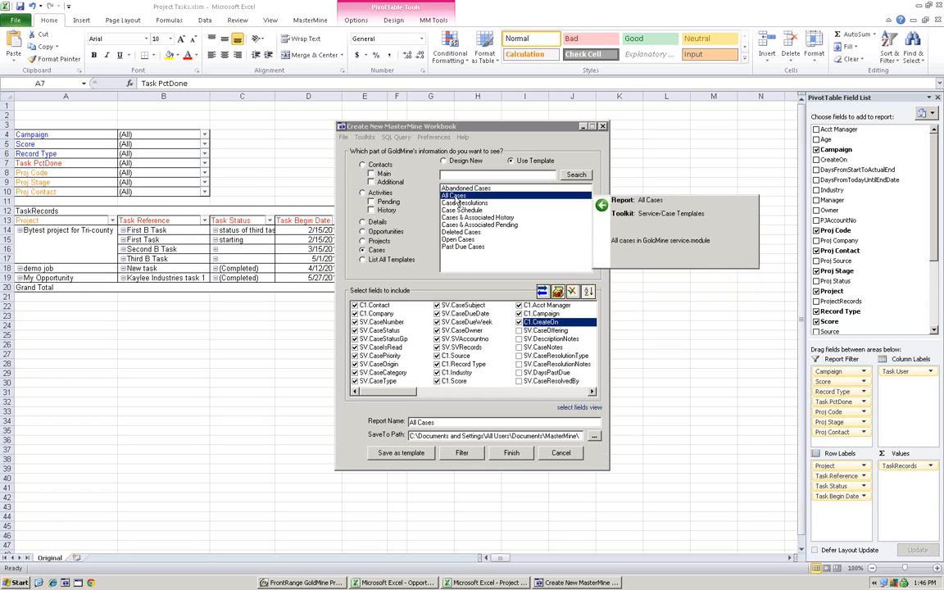
click(514, 453)
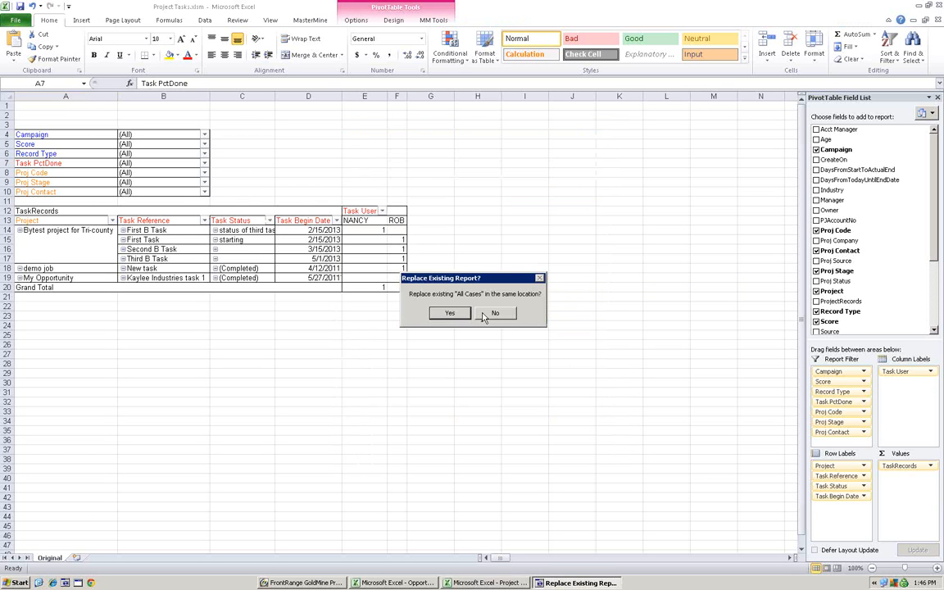
click(455, 315)
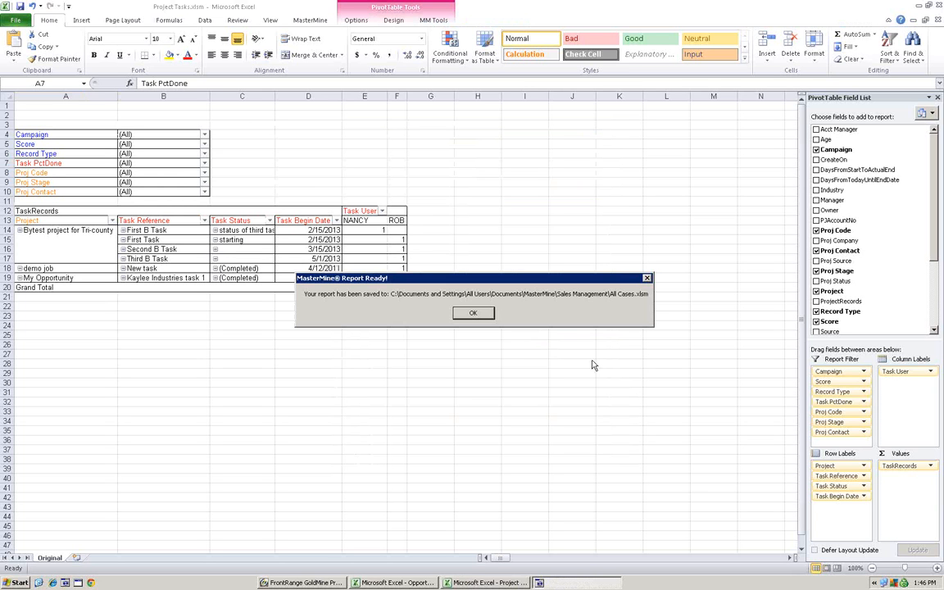
click(483, 316)
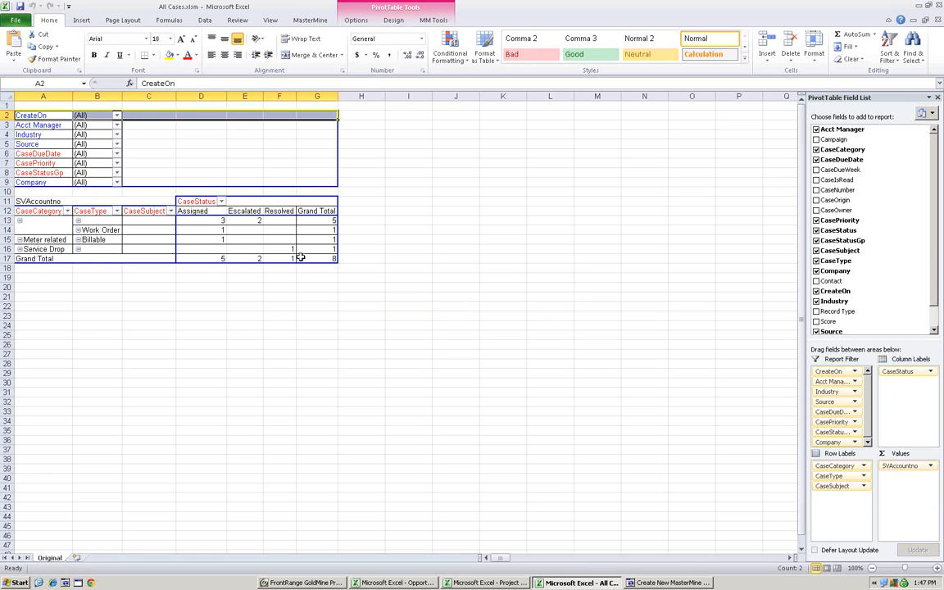
- Examine the All Cases pivot, view the cases area of the current contact in GoldMine, and return to the Excel report
mouse_move(301, 257)
mouse_move(196, 265)
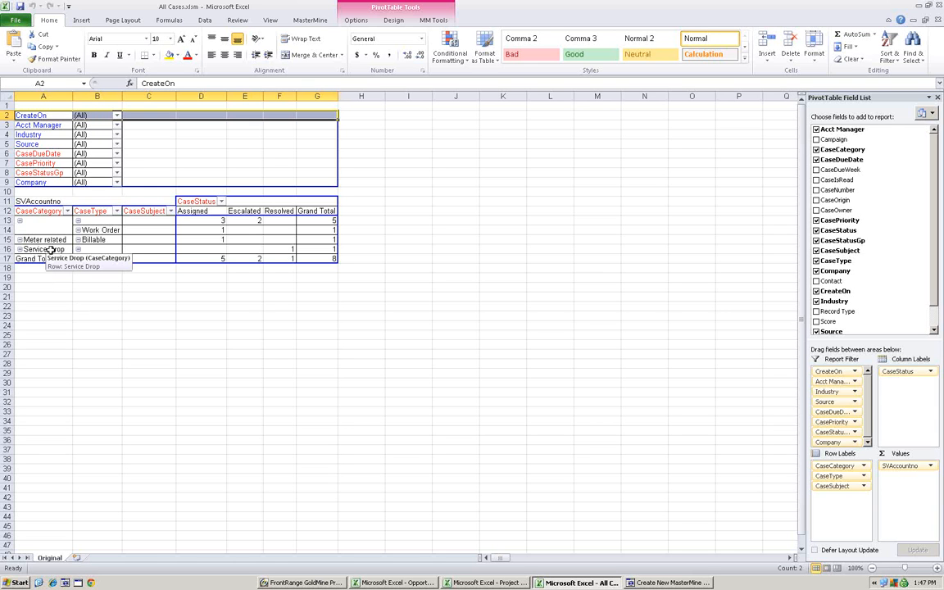
click(305, 583)
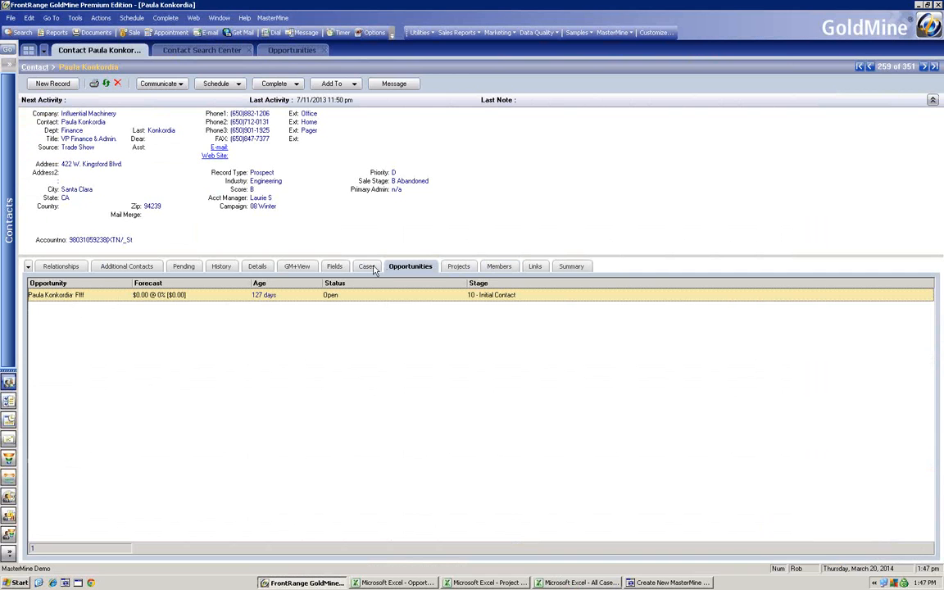
click(367, 267)
right_click(354, 312)
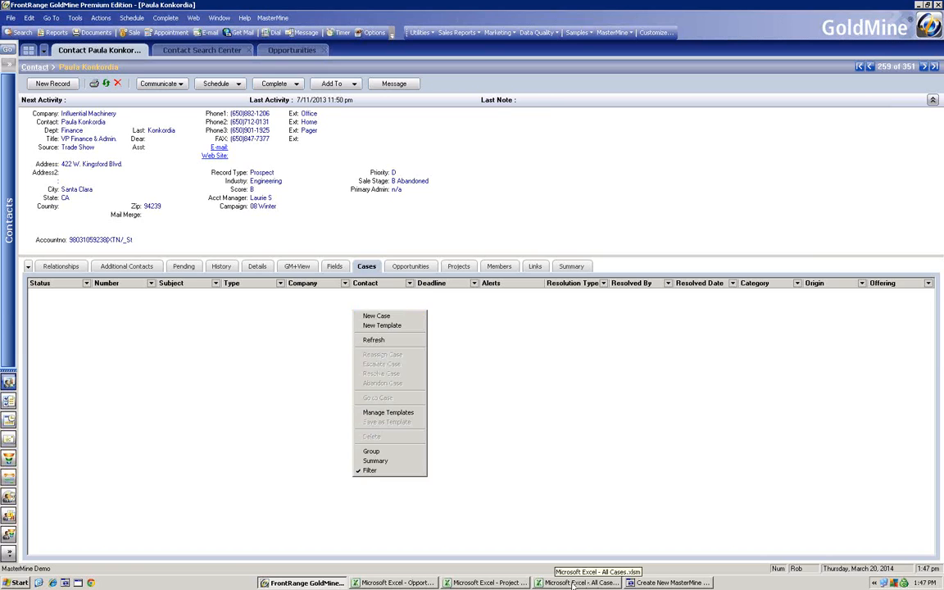
click(601, 582)
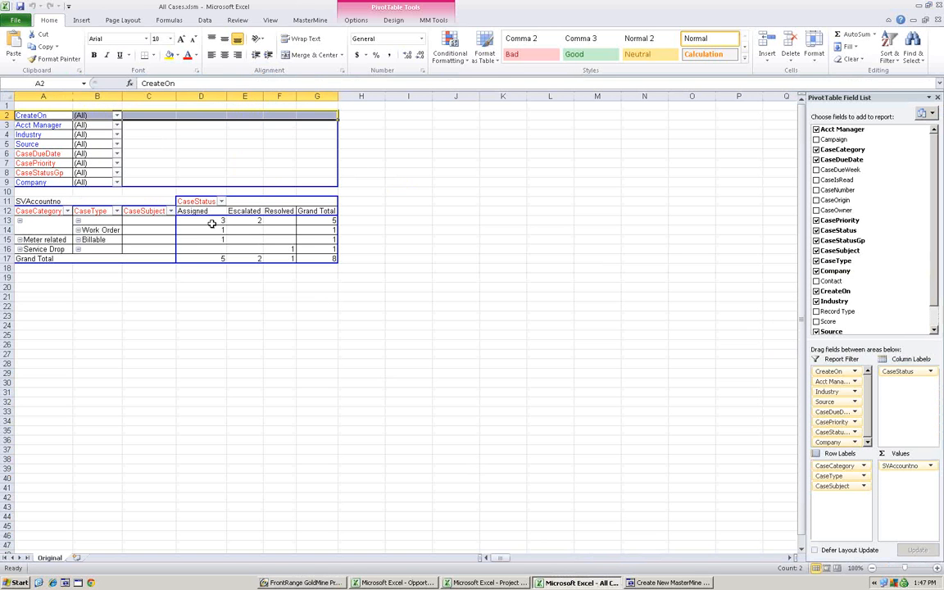
- Drill down into the assigned Meter related, Billable case, accept automatic drill-through to GoldMine, and open the case in Service Center
double_click(220, 239)
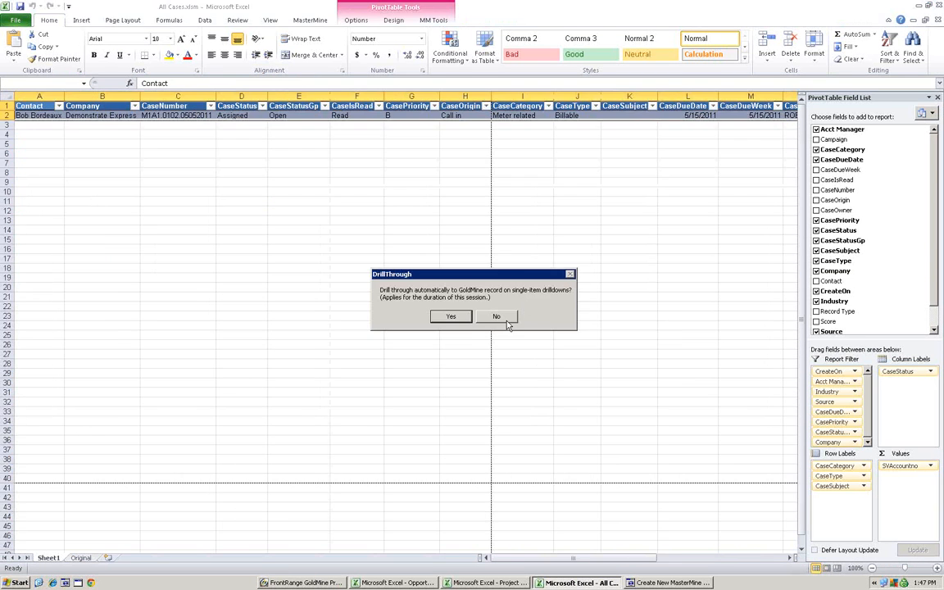
click(456, 321)
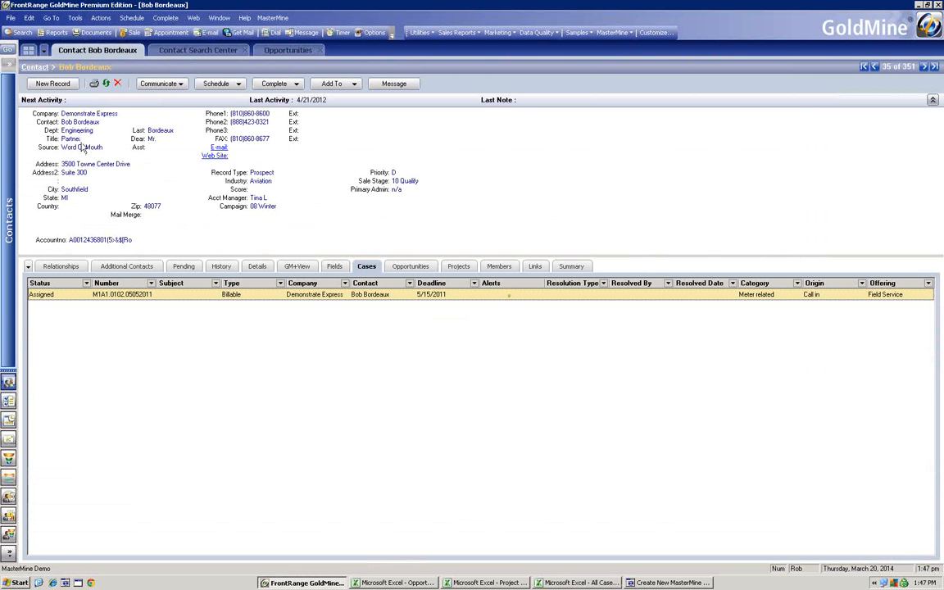
double_click(359, 297)
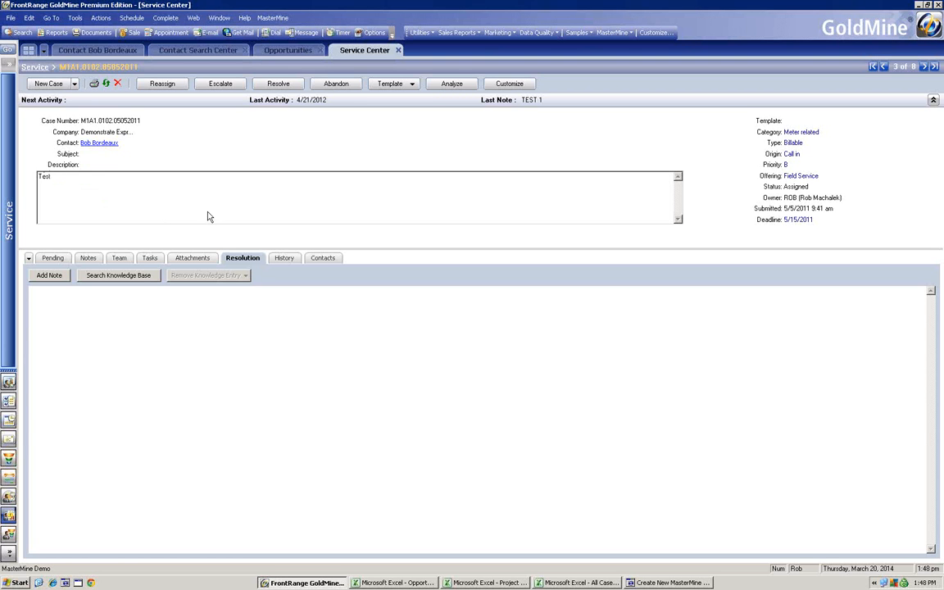
- Extend the case description to read "Test of the notes description of a case"
text(of the notes description of)
text(a case)
click(158, 177)
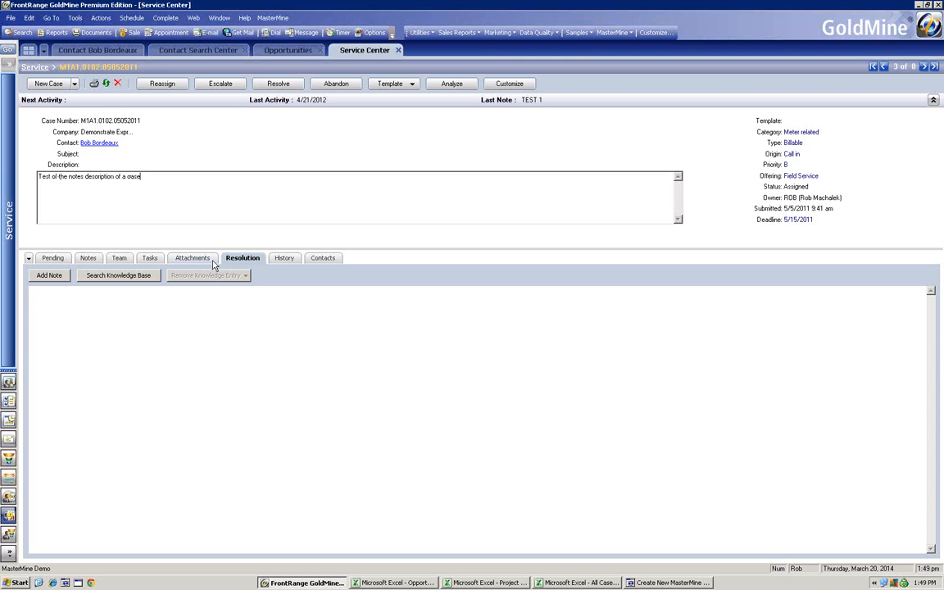
- View the case's notes and tasks, and look over the New Task form without creating a task
click(86, 259)
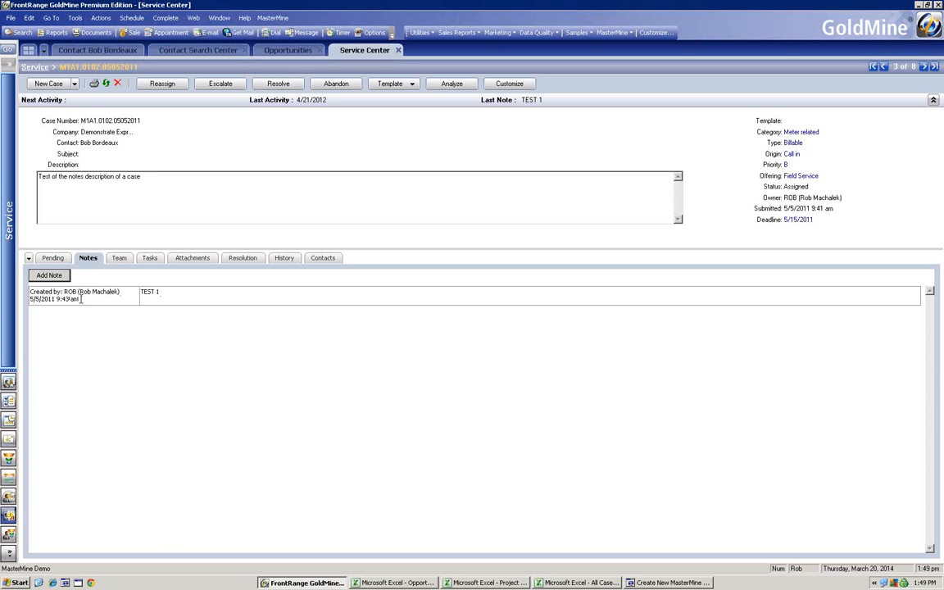
click(147, 259)
right_click(185, 349)
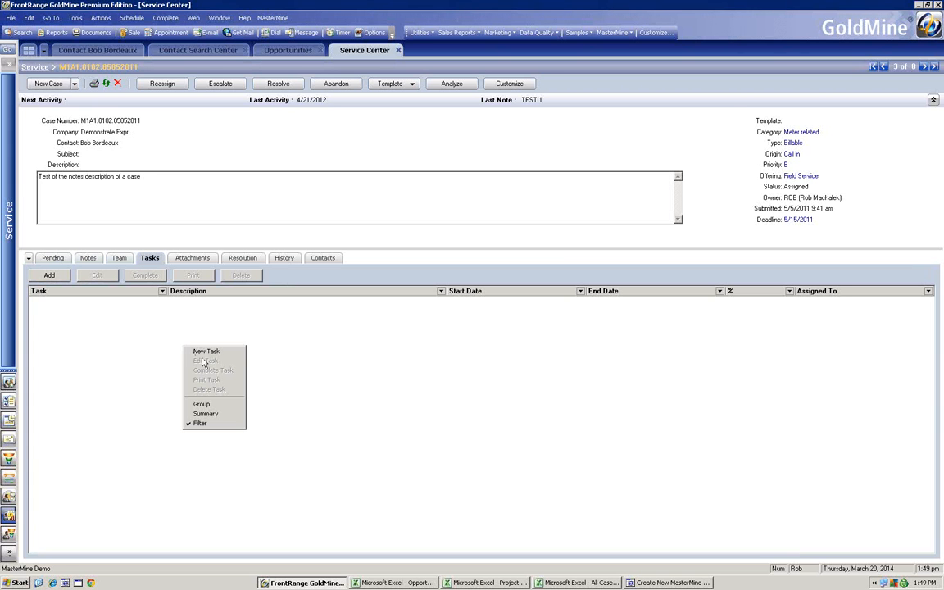
click(207, 352)
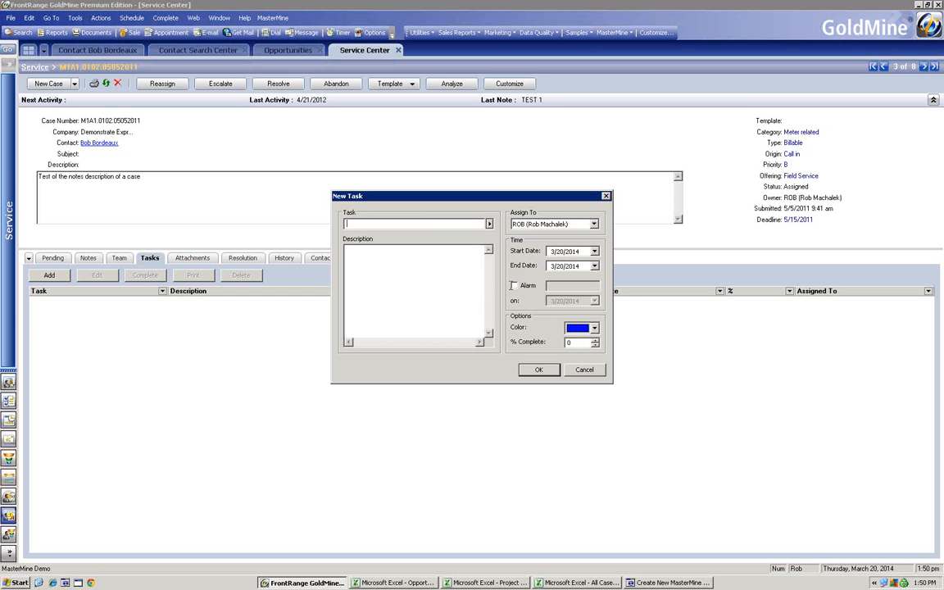
click(593, 373)
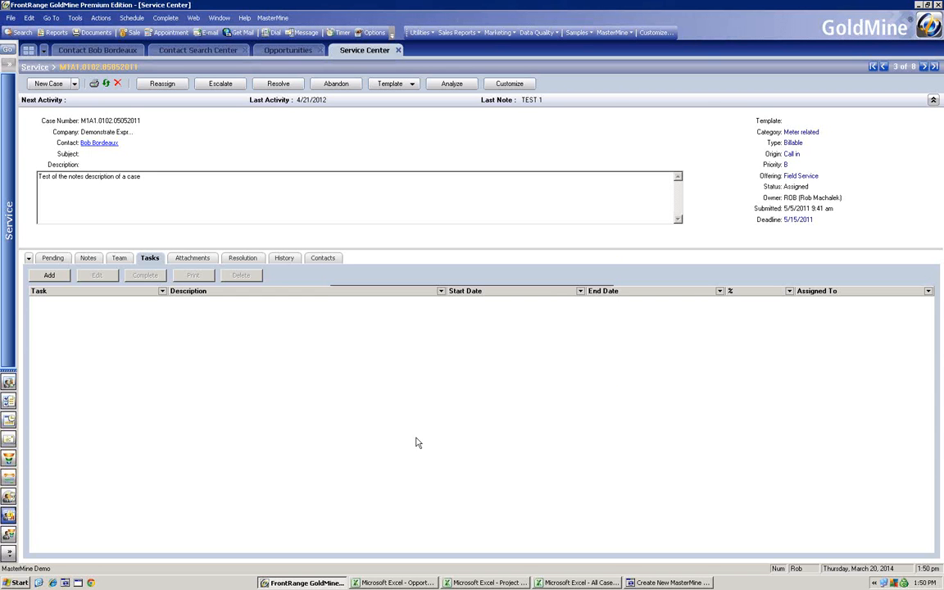
- Return to the Original sheet of All Cases, make CasePriority the first row field, and widen the CaseCategory column
click(589, 585)
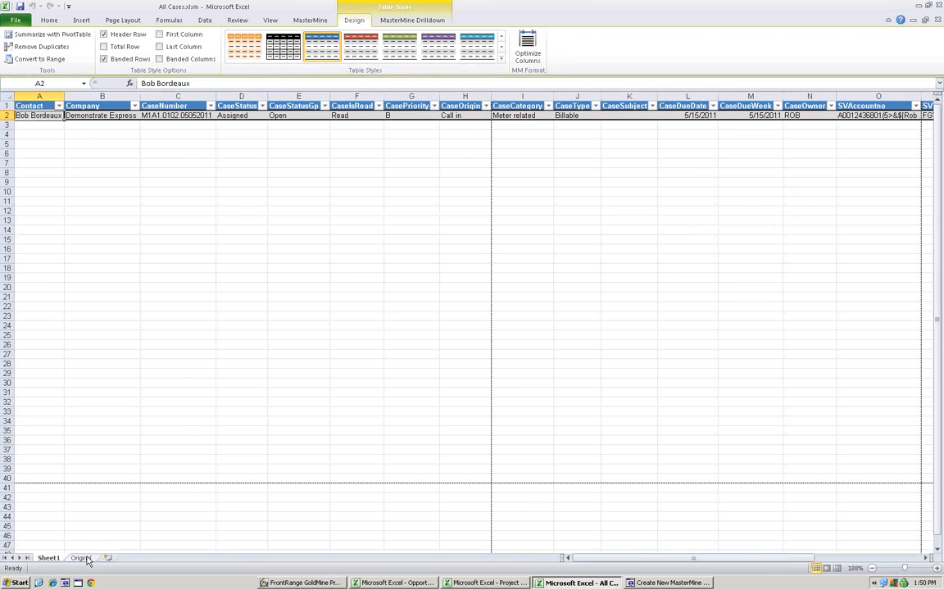
click(82, 558)
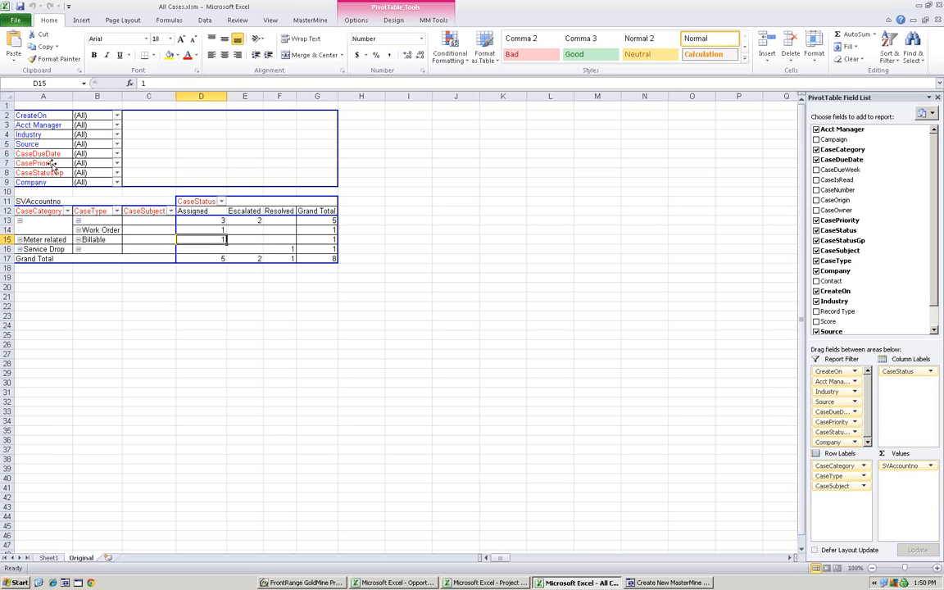
drag(52, 165, 30, 225)
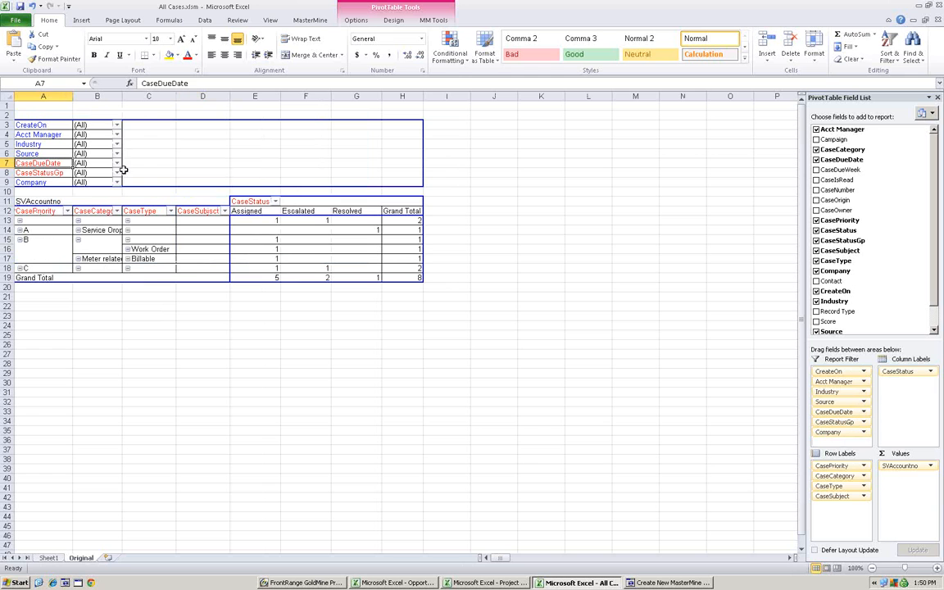
drag(121, 96, 145, 96)
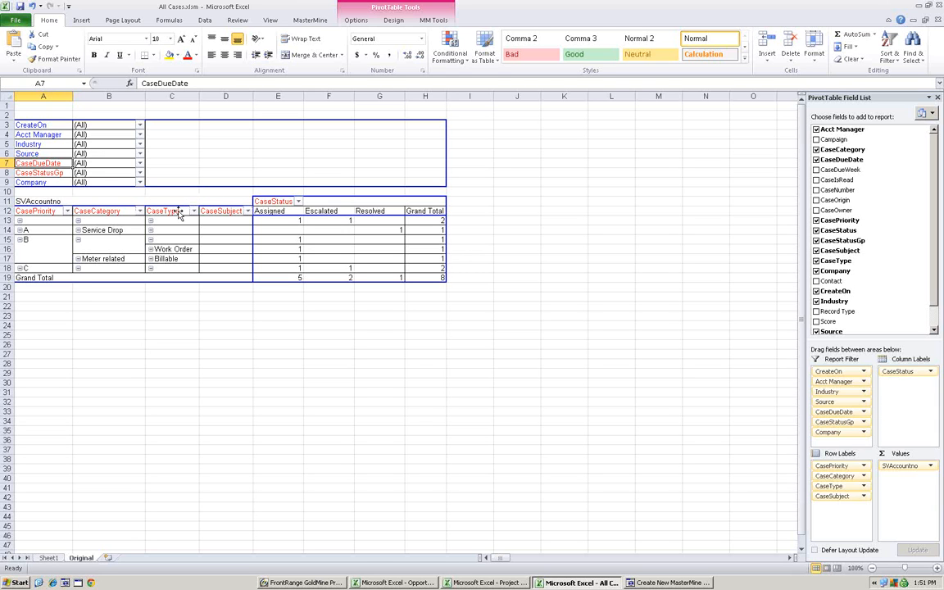
- Filter the pivot to Open in CaseStatusGp, place CaseDueDate as a row field after CasePriority, and select the first two priority B due dates
click(140, 172)
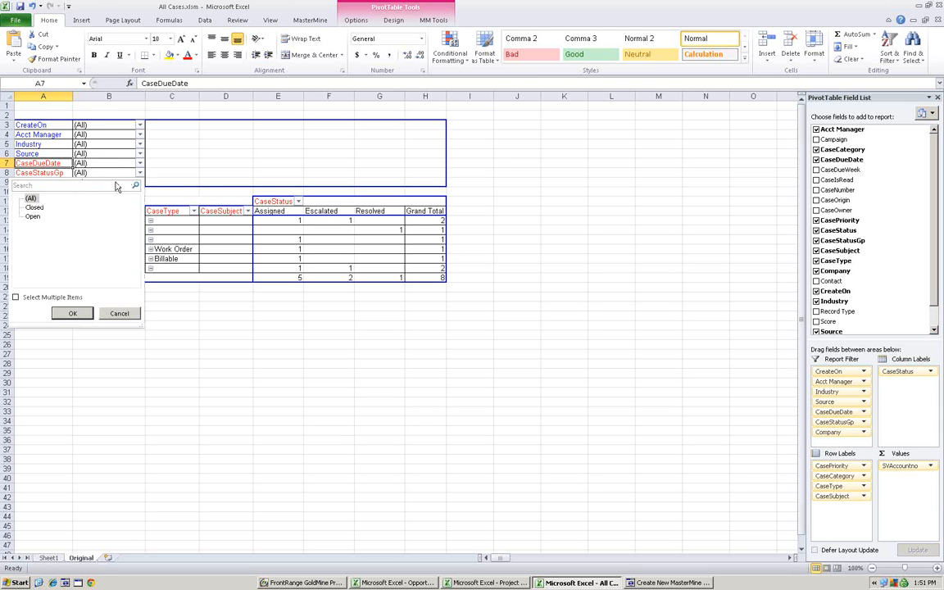
click(32, 217)
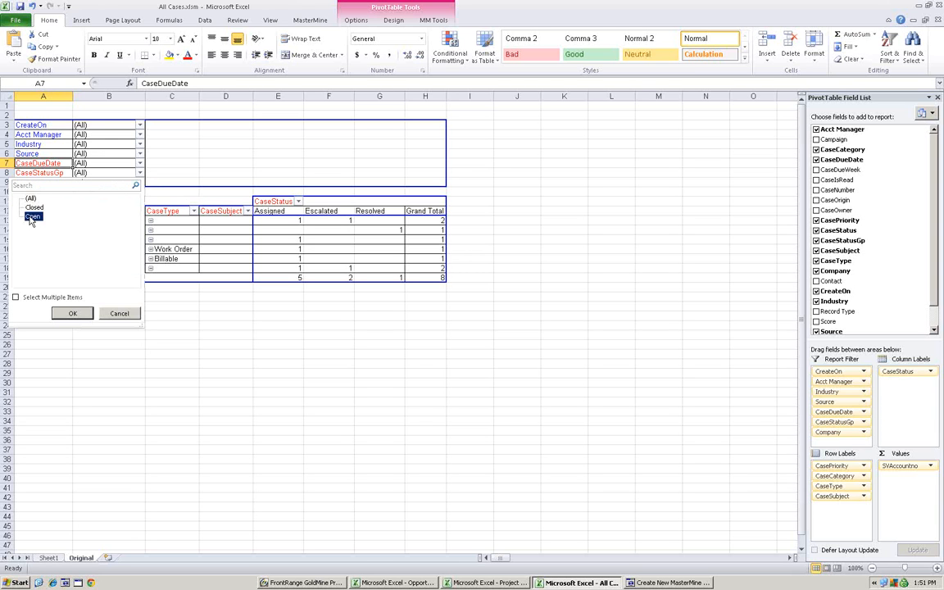
click(72, 314)
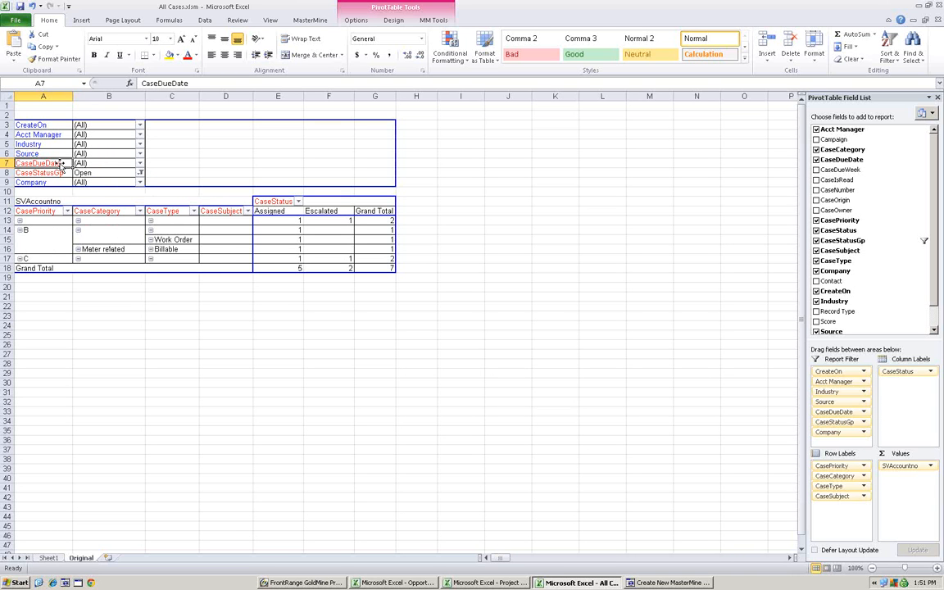
drag(50, 167, 68, 231)
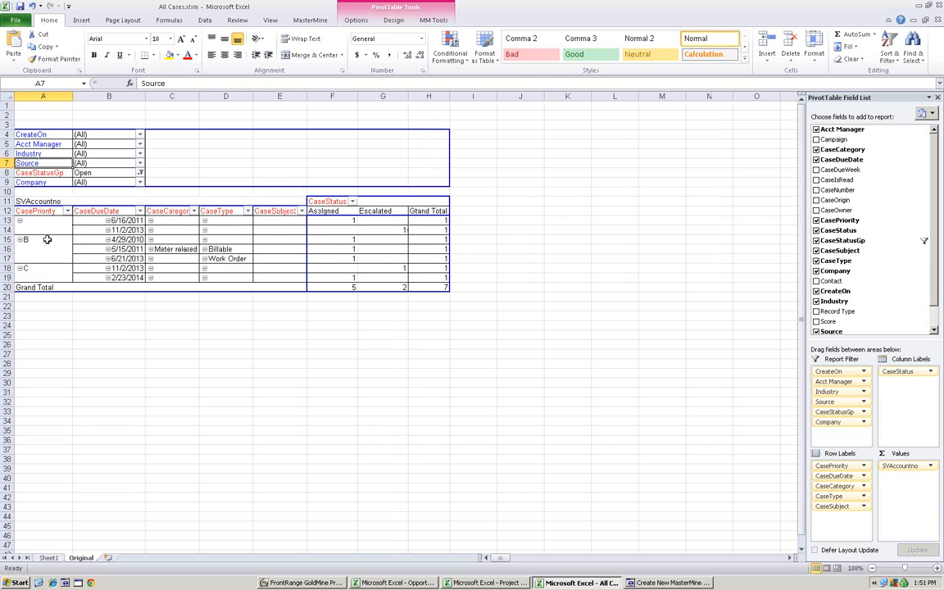
click(125, 239)
shift+click(127, 254)
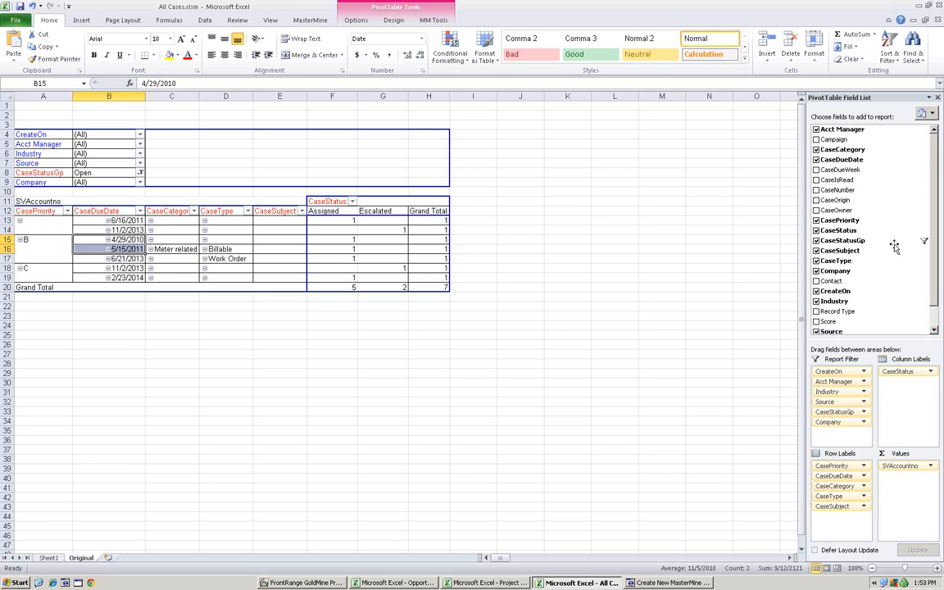
- Switch to the MasterMine workbook wizard and include SV.DescriptionNotes in the All Cases template with 3 note segments
scroll(934, 226, down, 1)
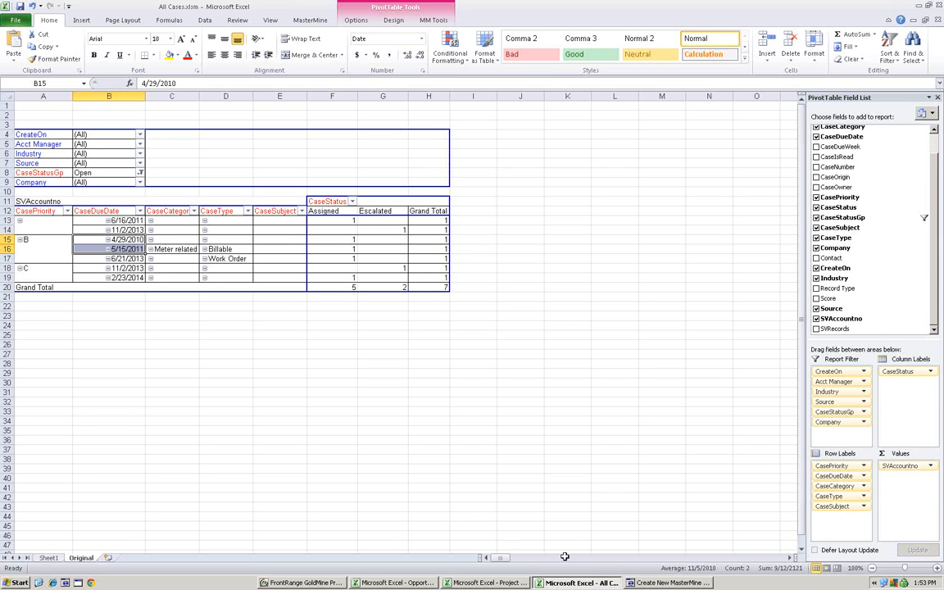
click(649, 584)
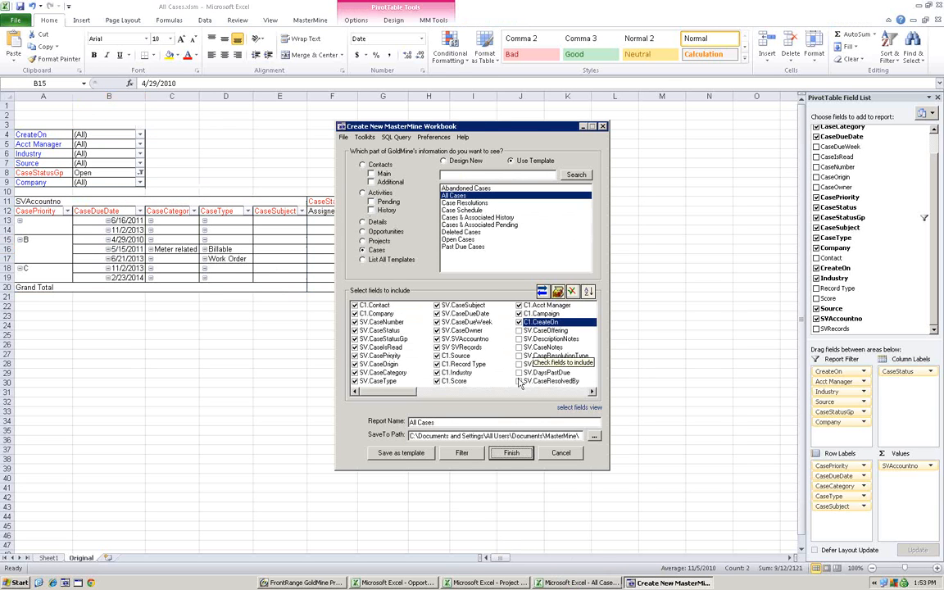
click(520, 339)
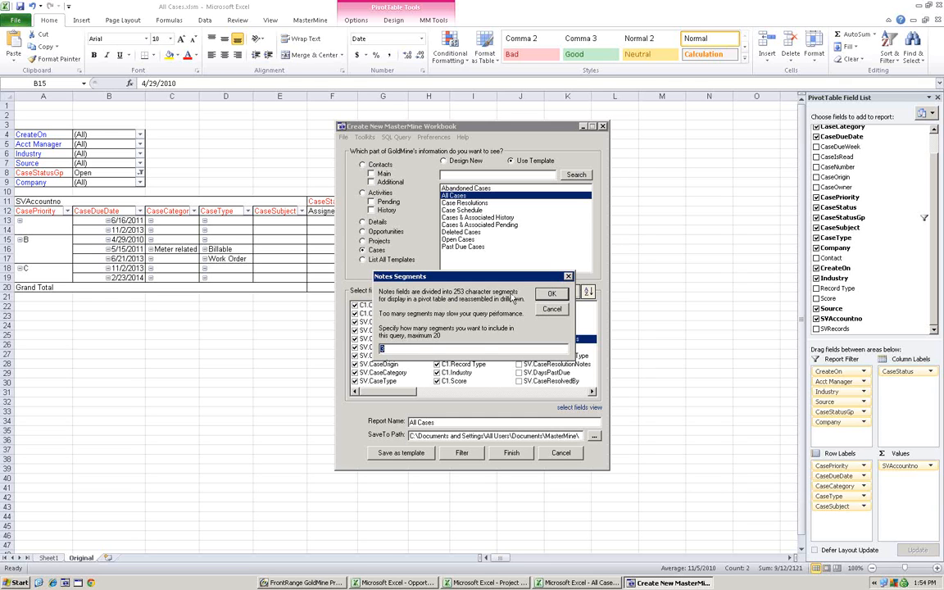
key(Return)
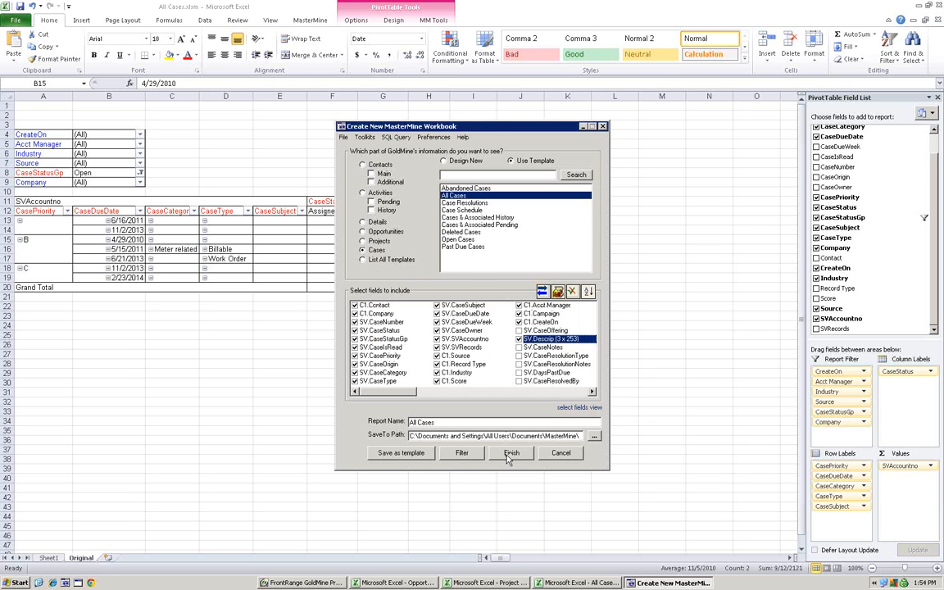
- Close the existing All Cases workbook in Excel without saving its changes
click(582, 583)
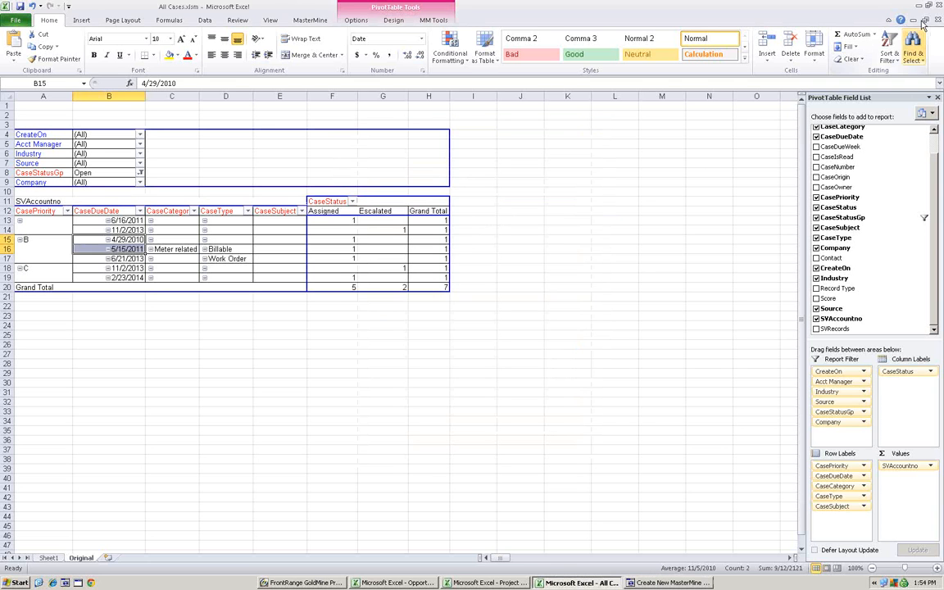
click(938, 6)
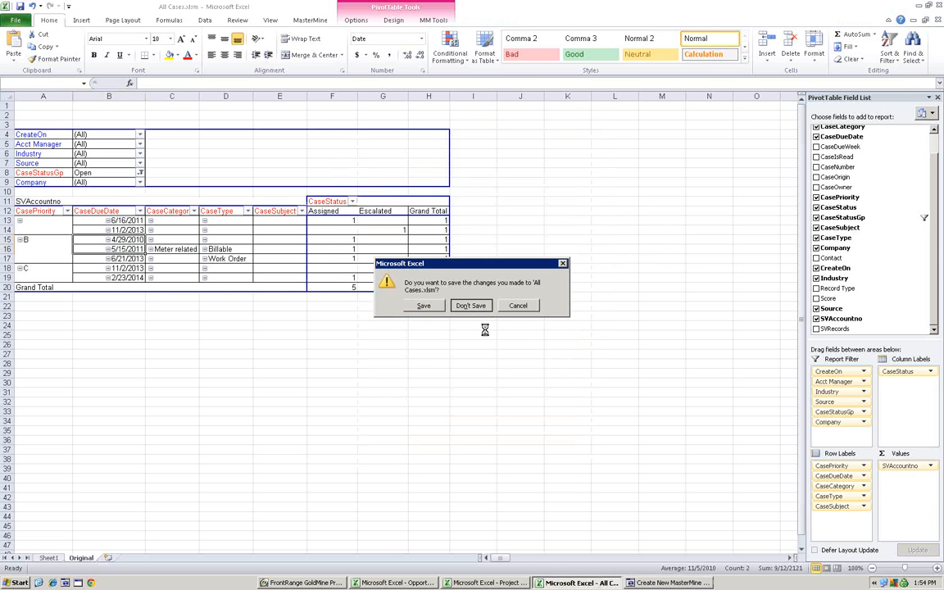
click(470, 304)
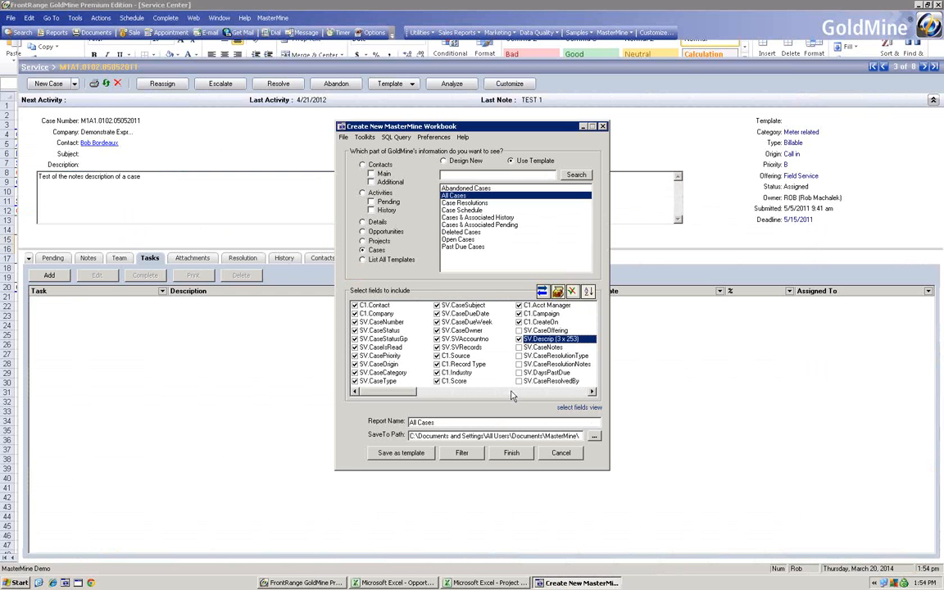
- Generate the All Cases report with the description notes and open the finished workbook
click(513, 454)
click(451, 314)
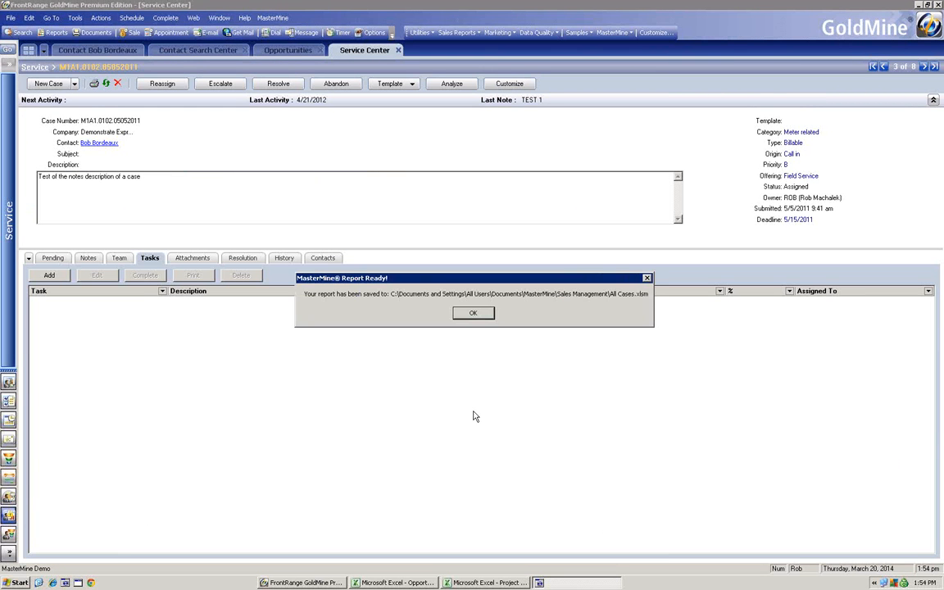
click(479, 313)
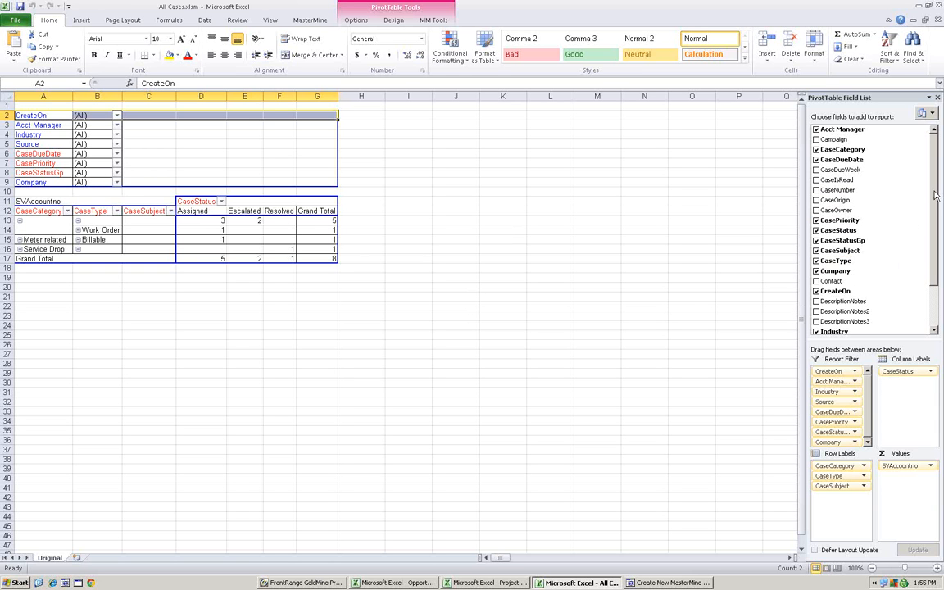
- Add DescriptionNotes as a row field after CaseSubject and optimize the pivot's columns so the notes wrap
drag(937, 213, 940, 252)
drag(829, 228, 170, 229)
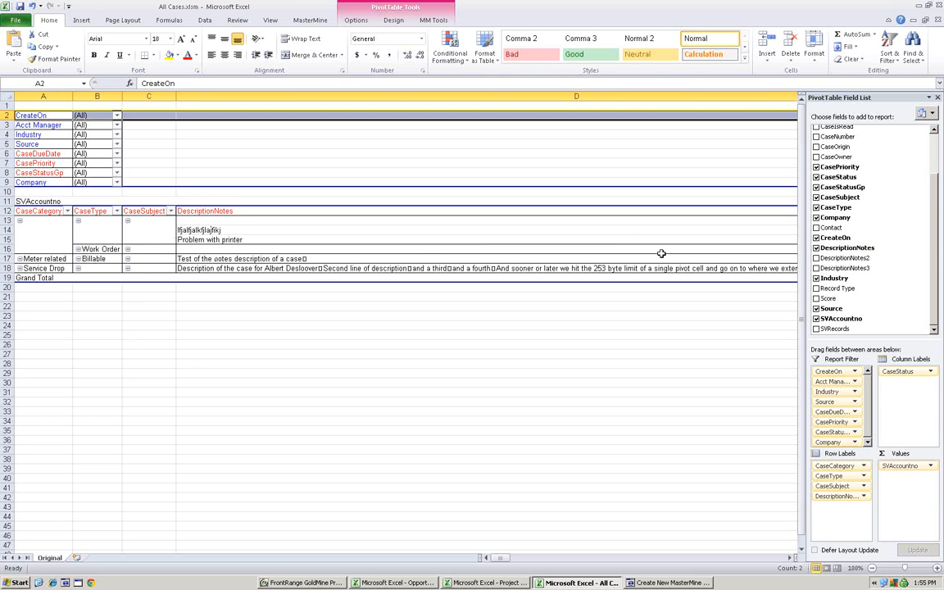
click(310, 24)
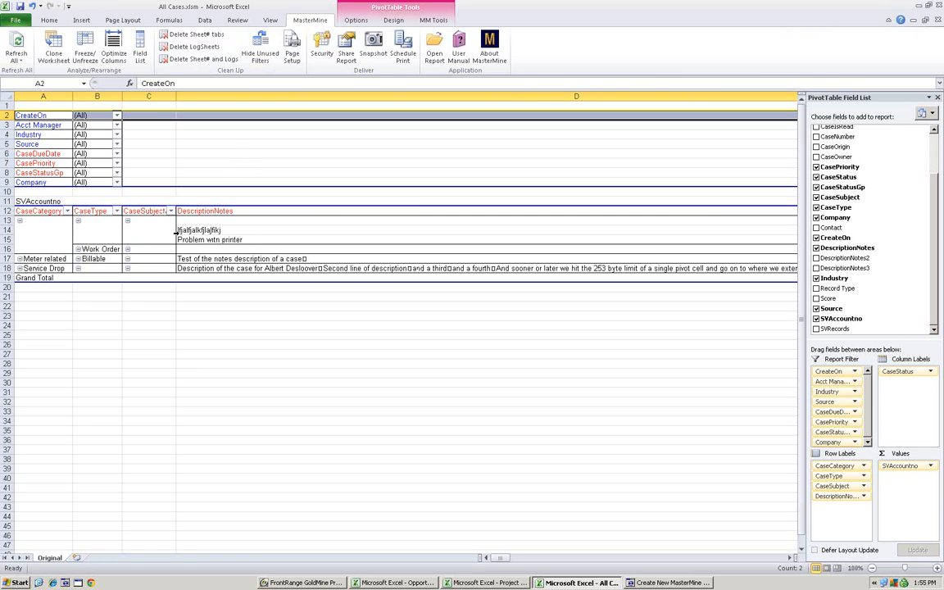
click(113, 49)
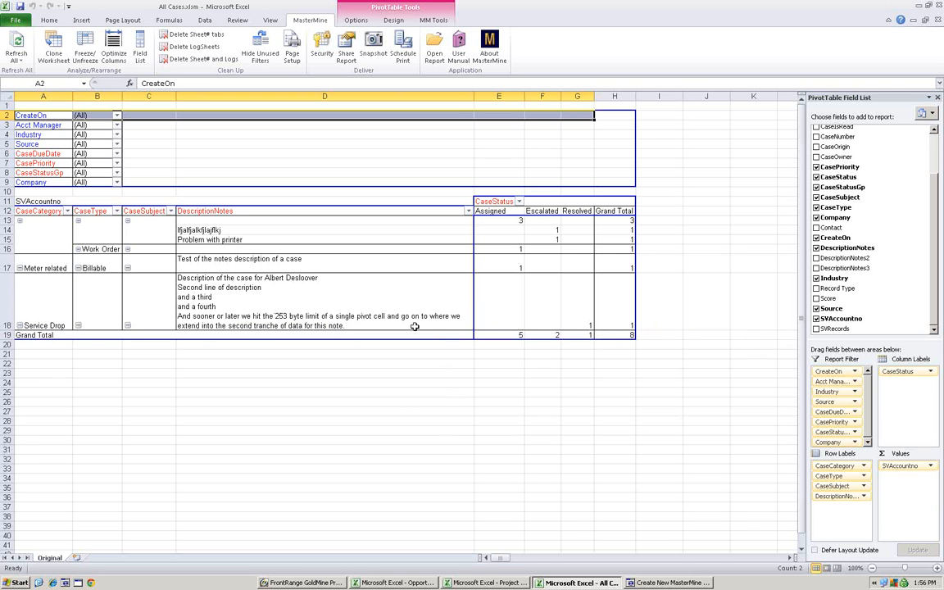
- Add DescriptionNotes2 as a row field after DescriptionNotes, and remove it from the pivot again
drag(844, 257, 473, 264)
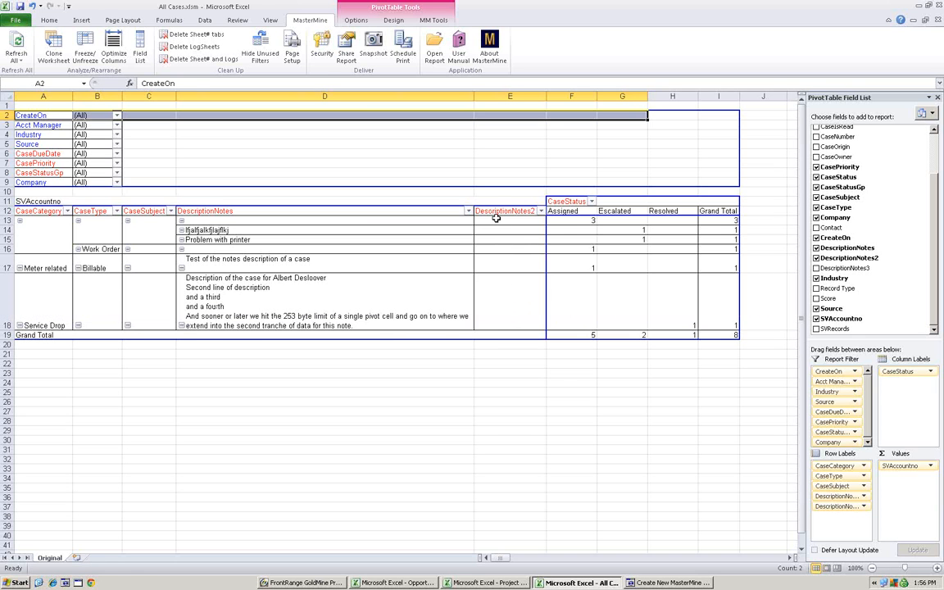
drag(498, 212, 842, 263)
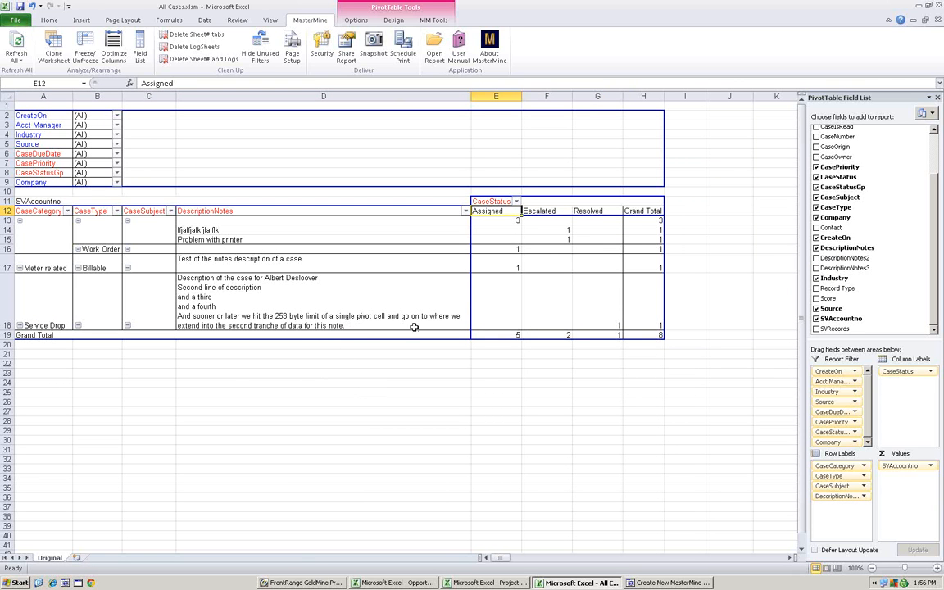
- Drill down into the overall Grand Total of cases, and concatenate and expand the notes column
mouse_move(651, 314)
double_click(646, 334)
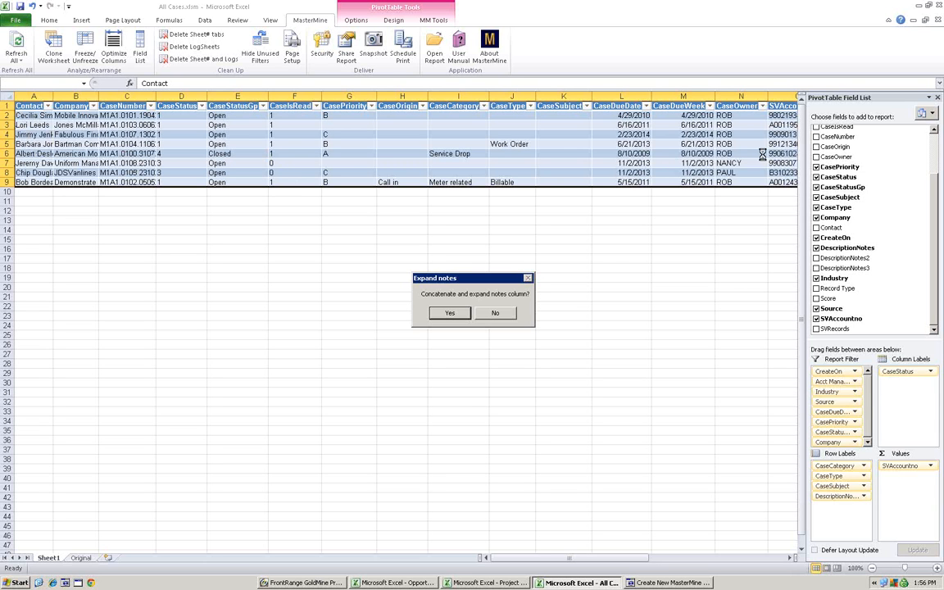
click(449, 314)
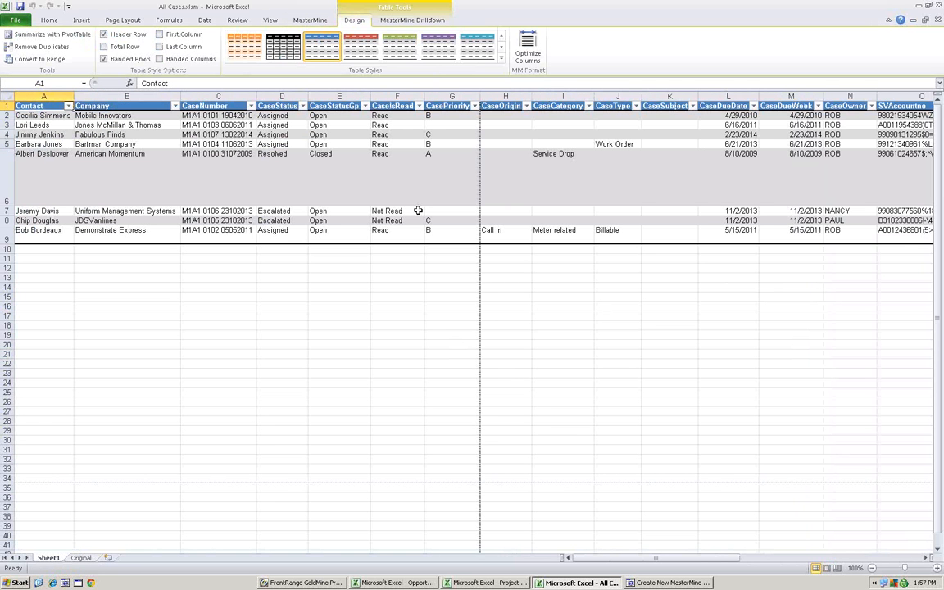
- Examine the American Momentum case row in the drilldown across to its DescriptionNotes text
click(7, 179)
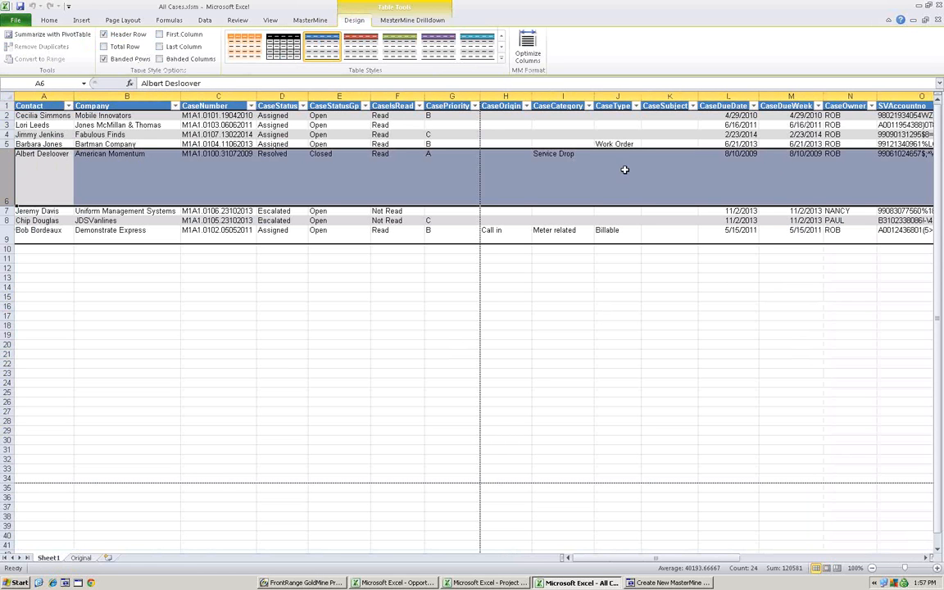
click(909, 175)
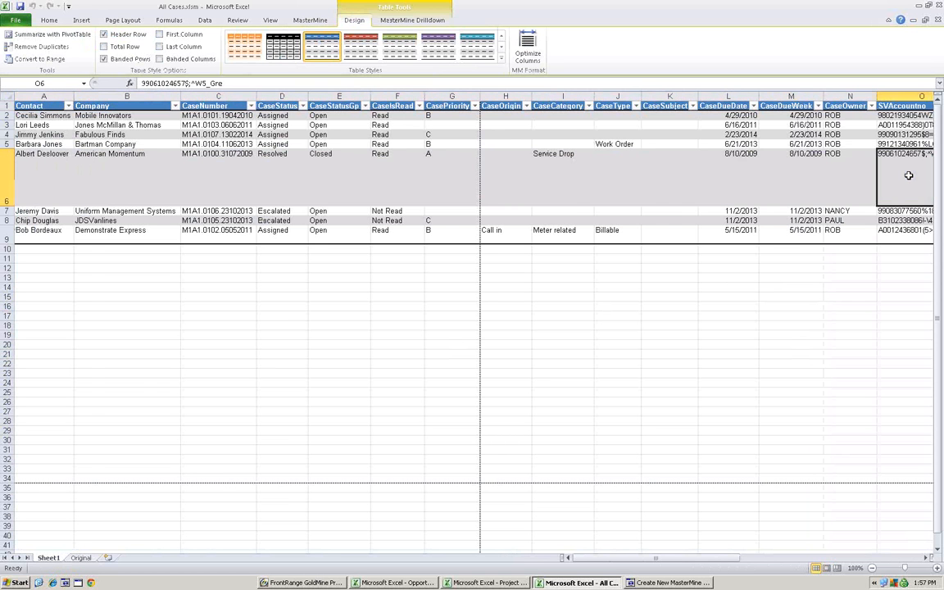
key(Right)
key(Right)
key(Right)
key(Right)
key(Right)
key(Right)
key(Right)
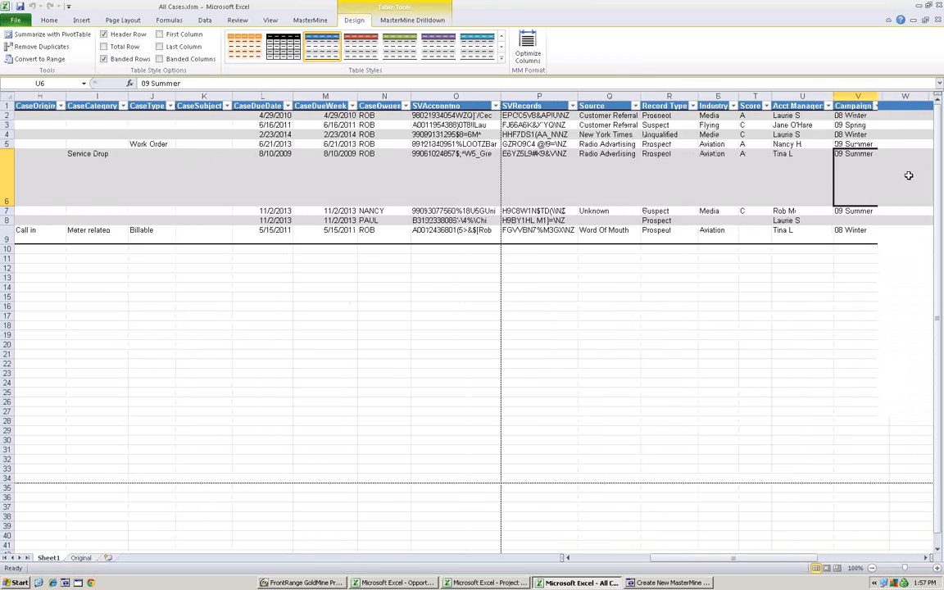
key(Right)
key(Right)
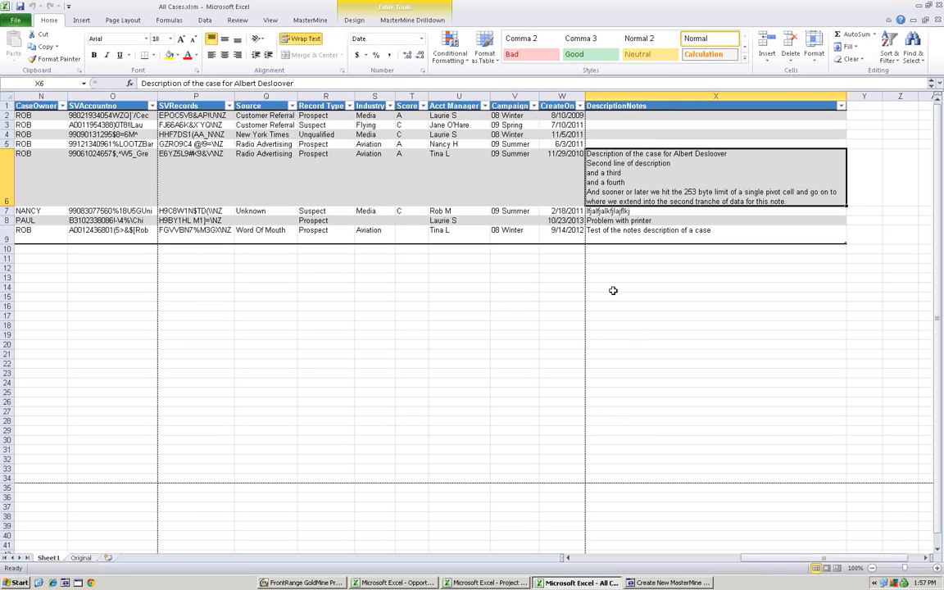
click(670, 106)
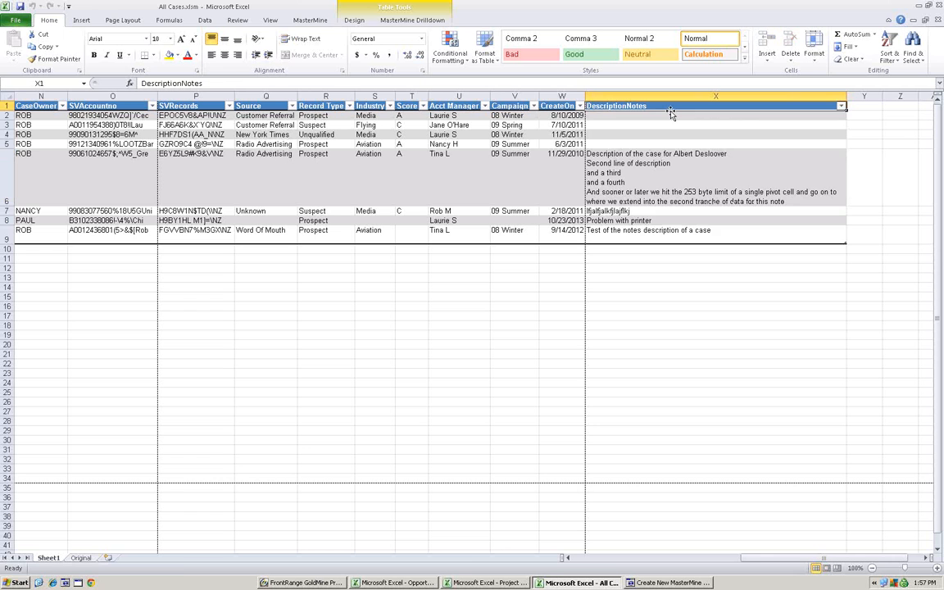
drag(670, 113, 269, 128)
key(Escape)
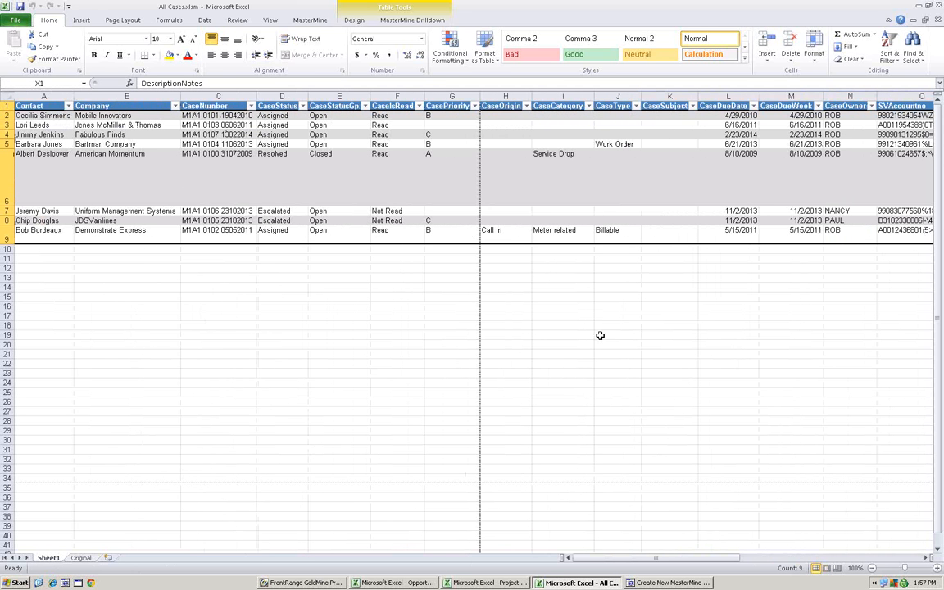
- Move the DescriptionNotes column directly after Company in the drilldown table, and widen it so the note lines fit
click(914, 558)
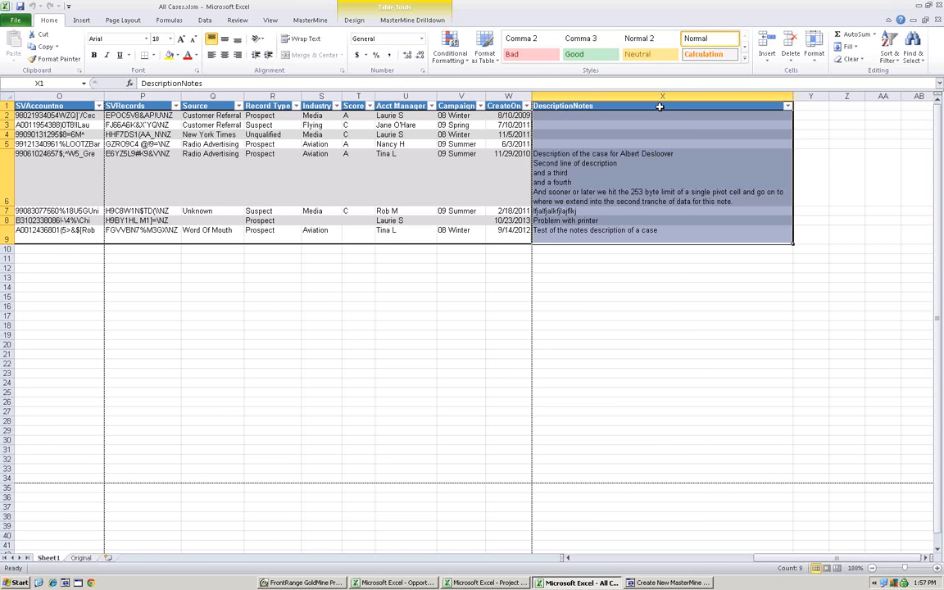
click(660, 106)
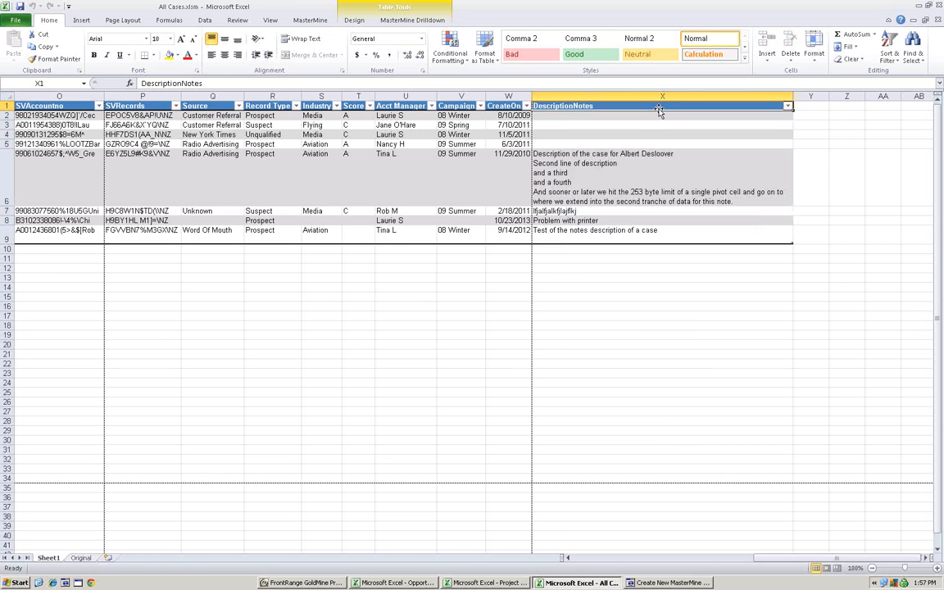
click(659, 107)
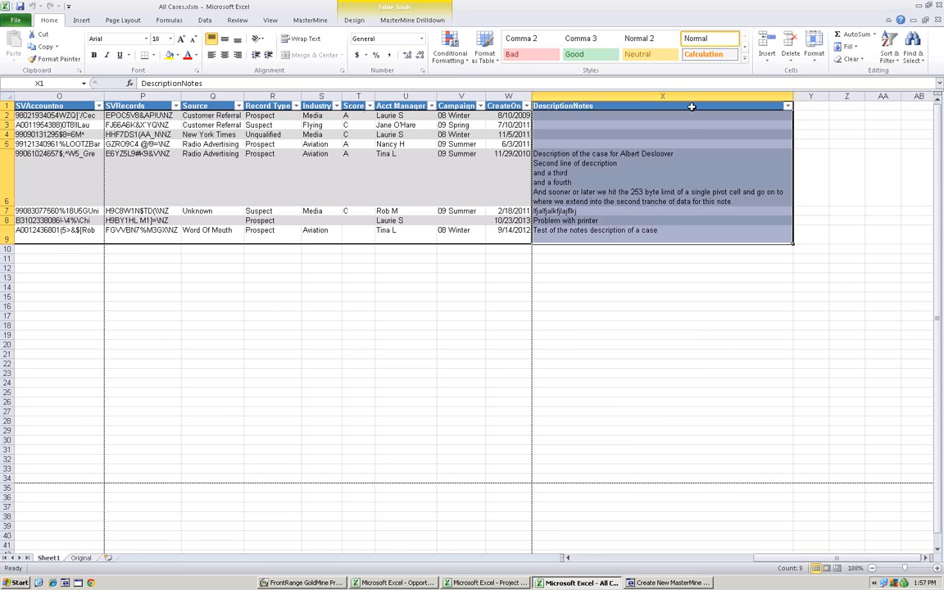
drag(680, 106, 197, 113)
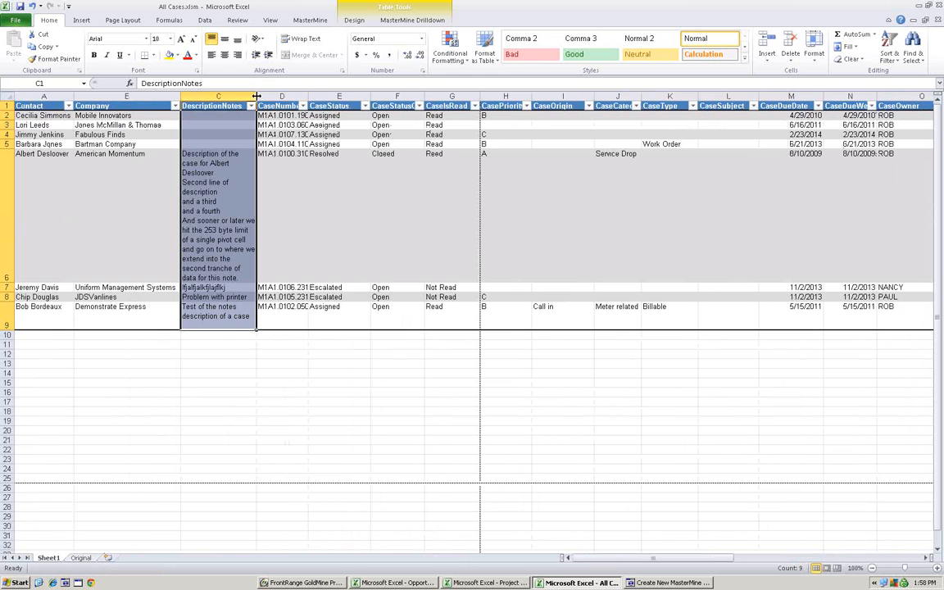
drag(257, 96, 363, 96)
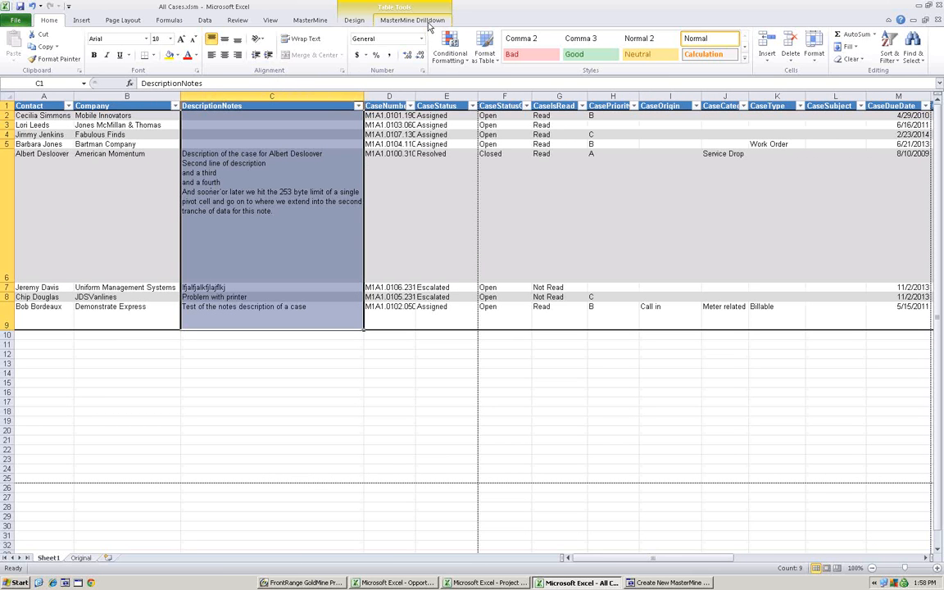
- Apply the current column order, with DescriptionNotes directly after Company, to future drilldowns of pivot table PT8 on the Original worksheet
click(428, 24)
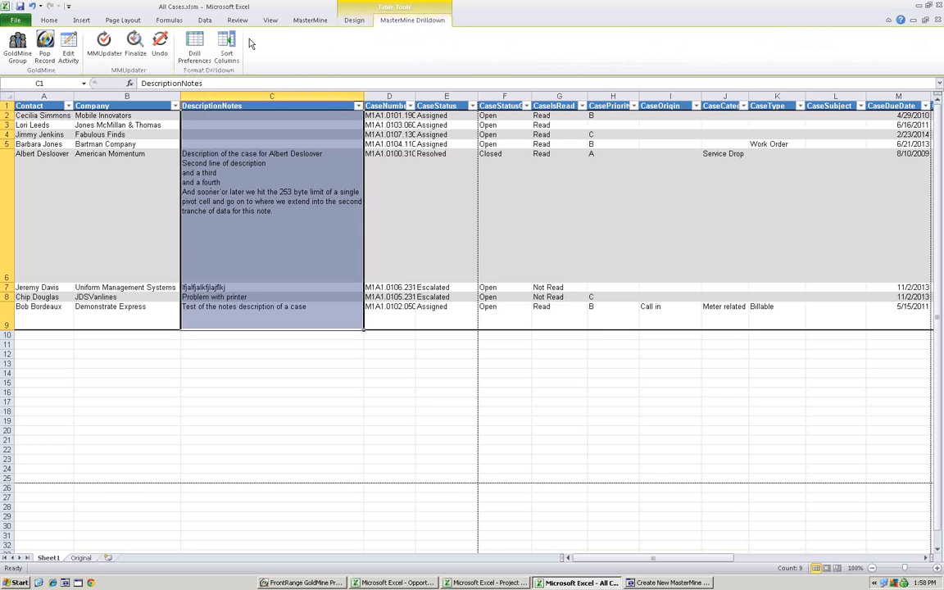
click(226, 48)
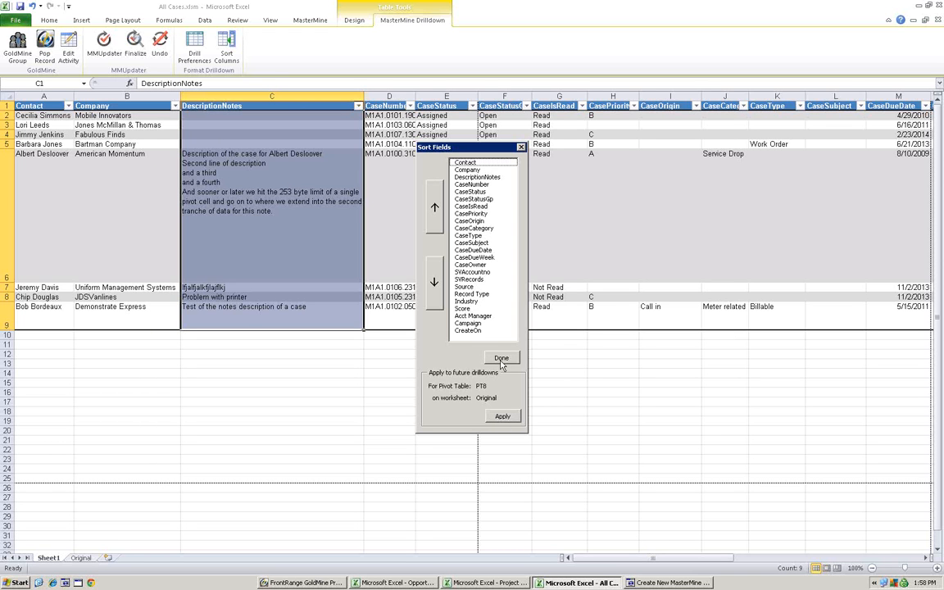
click(471, 177)
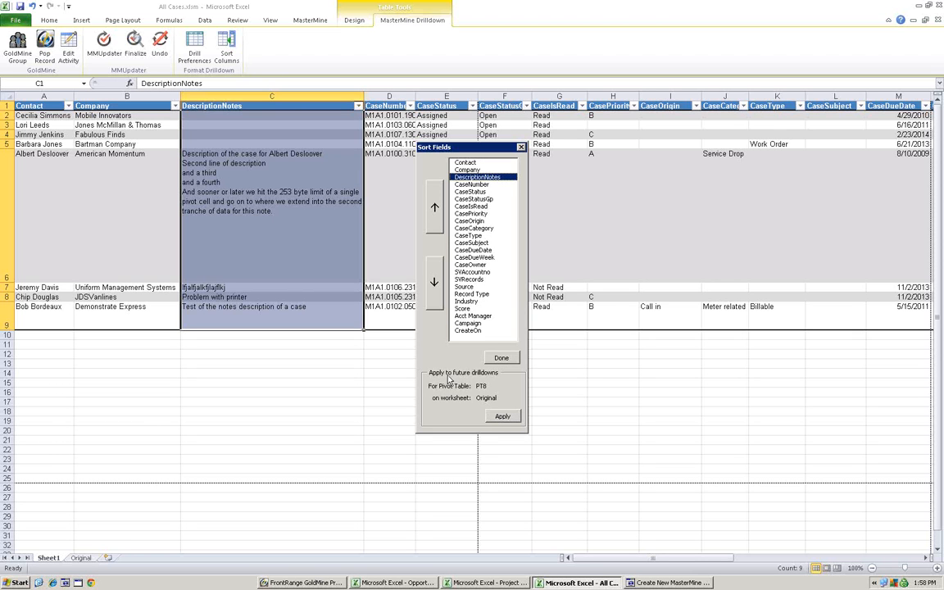
click(502, 416)
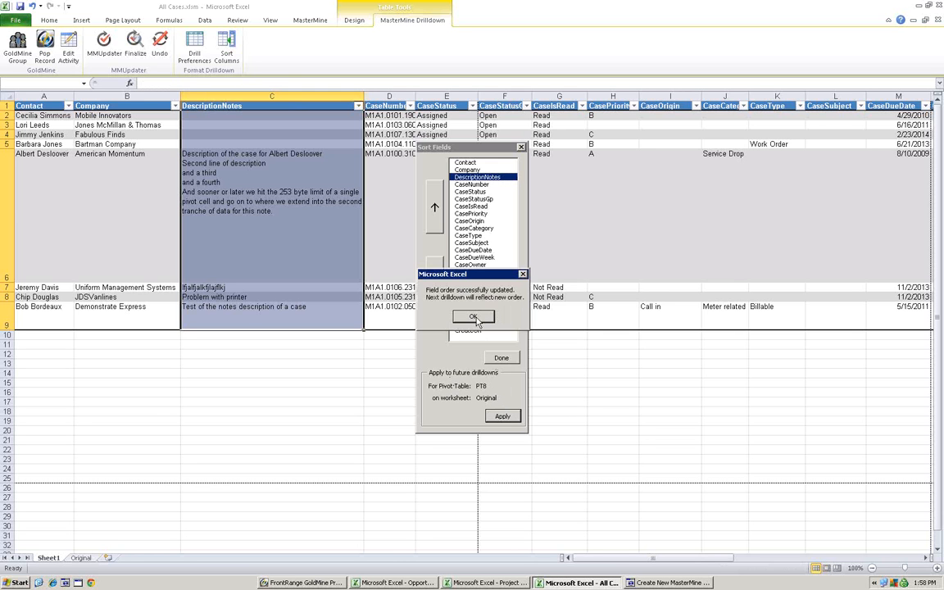
click(474, 318)
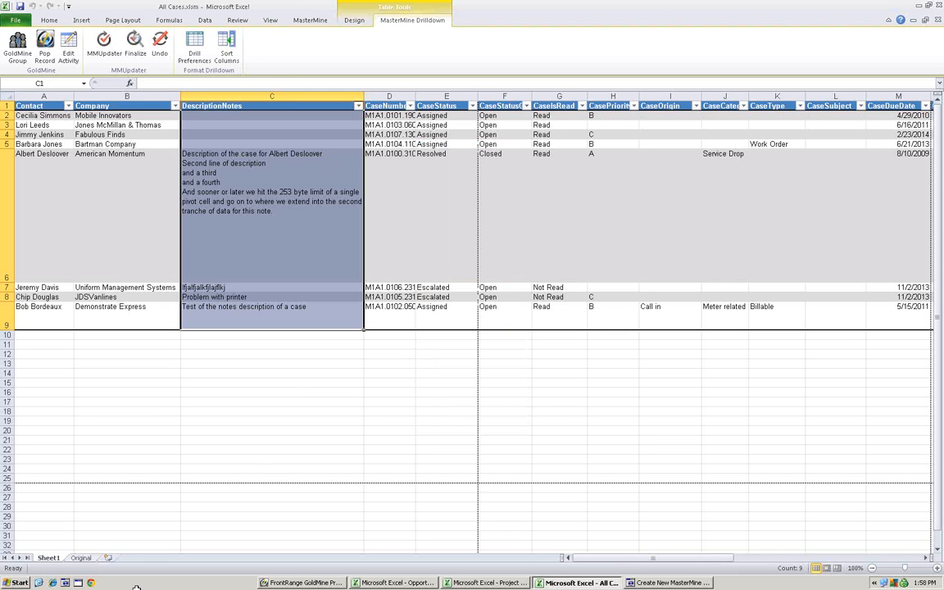
- Drill down again into the overall Grand Total on the Original sheet, concatenating and expanding the notes column in the new drilldown
click(80, 558)
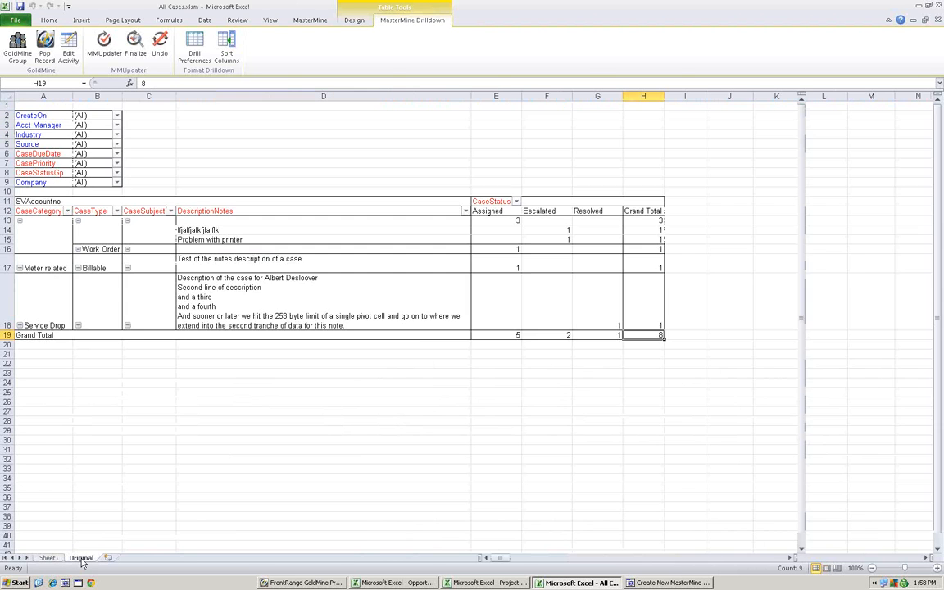
double_click(653, 335)
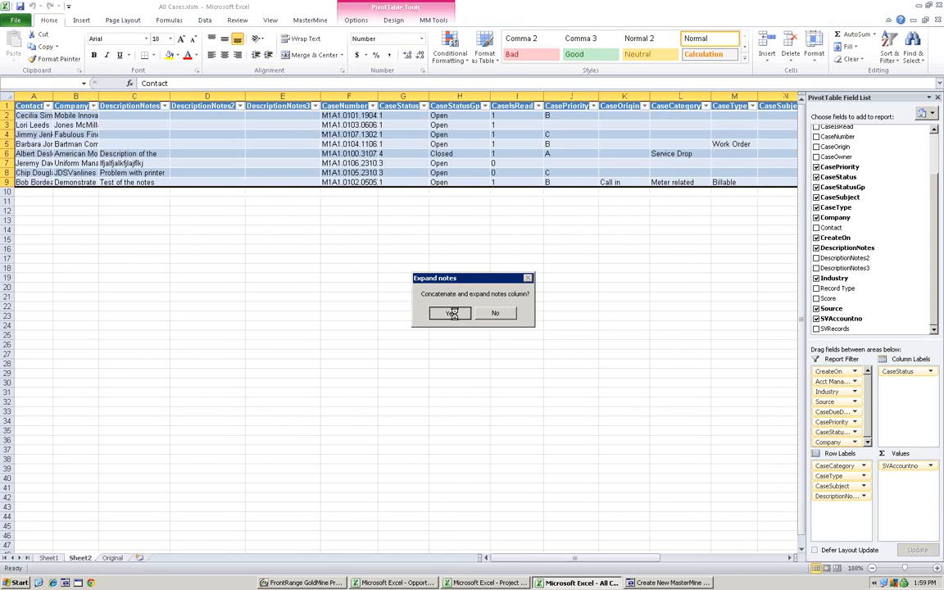
click(451, 316)
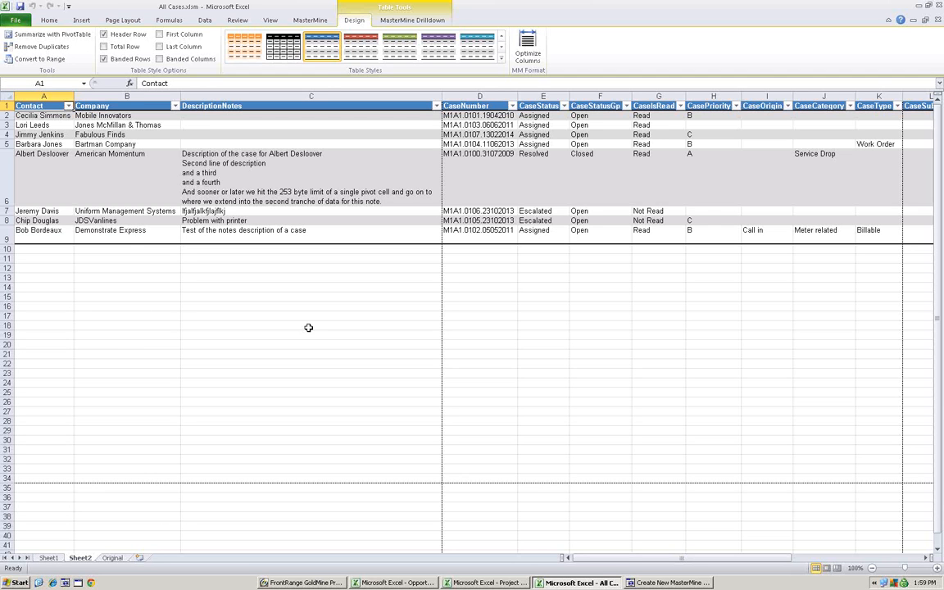
click(403, 22)
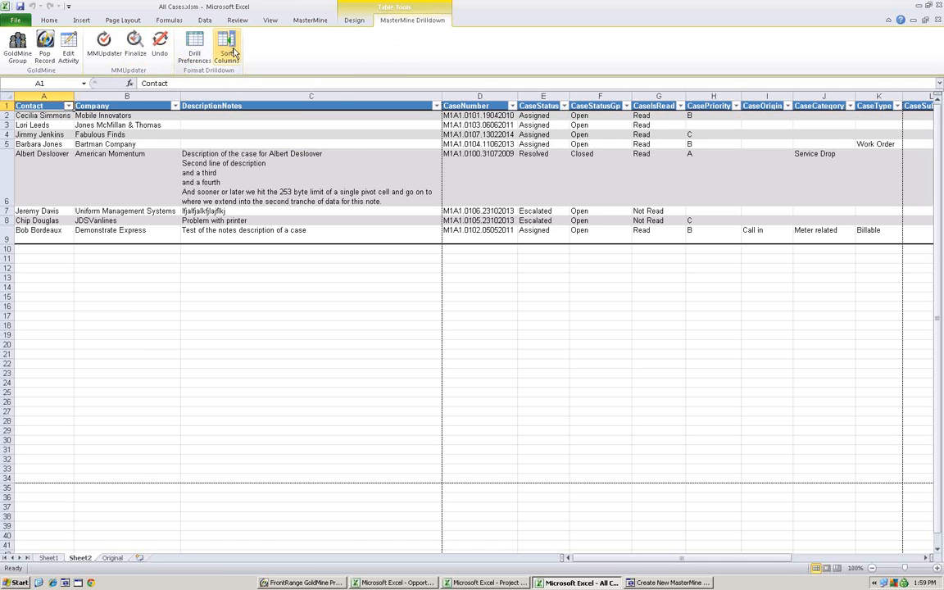
click(330, 212)
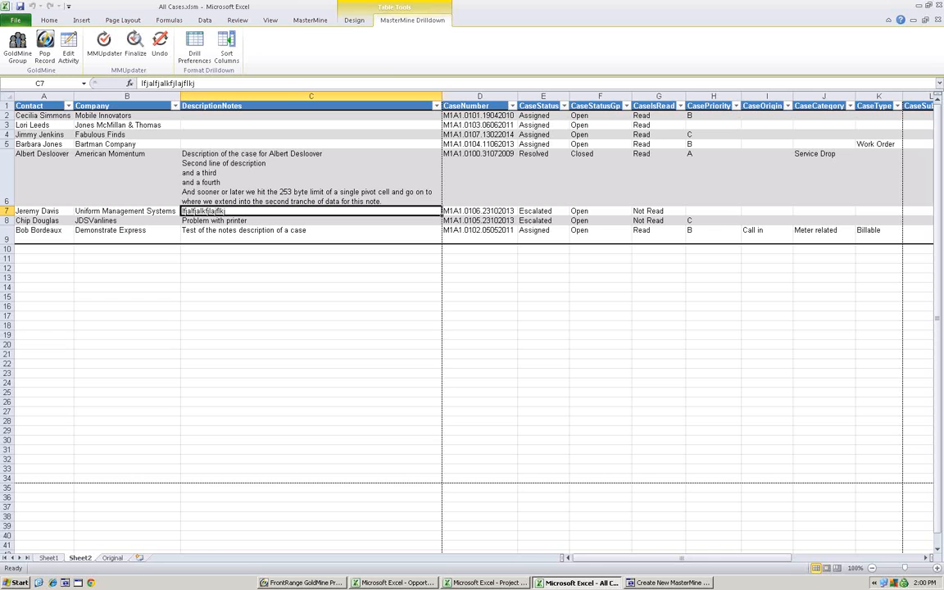
- Switch to GoldMine's Service Center and view the available Sales Reports without running one
click(305, 583)
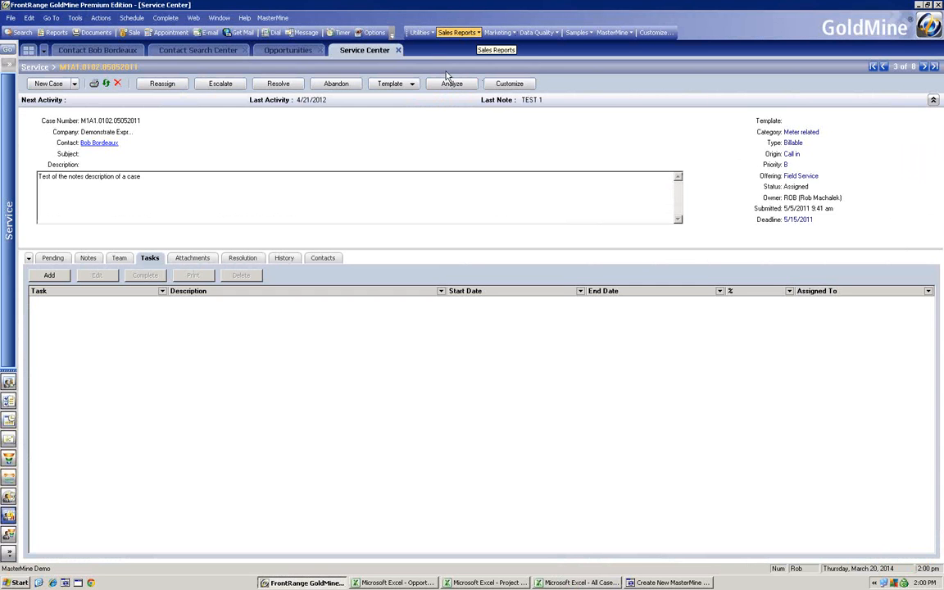
click(479, 33)
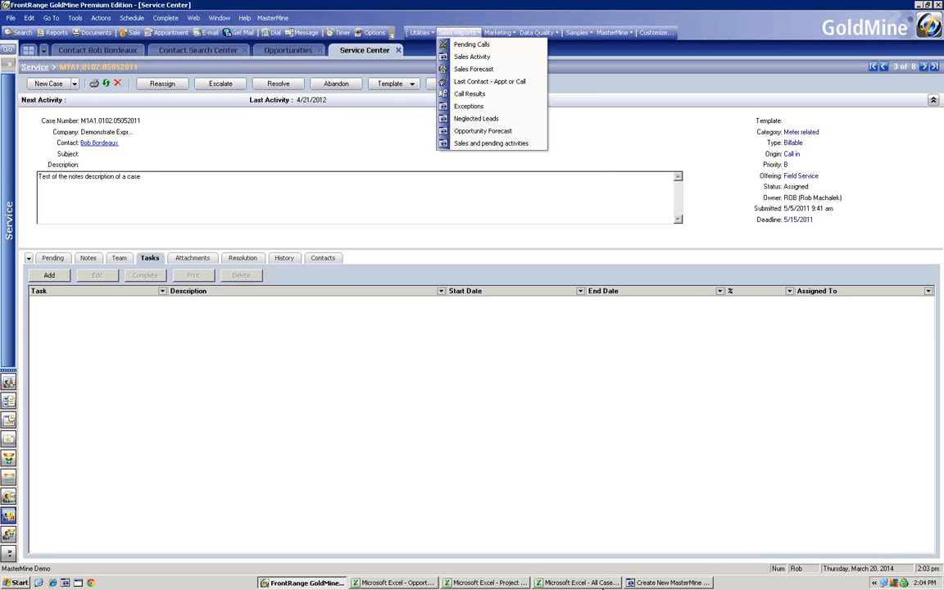
click(188, 190)
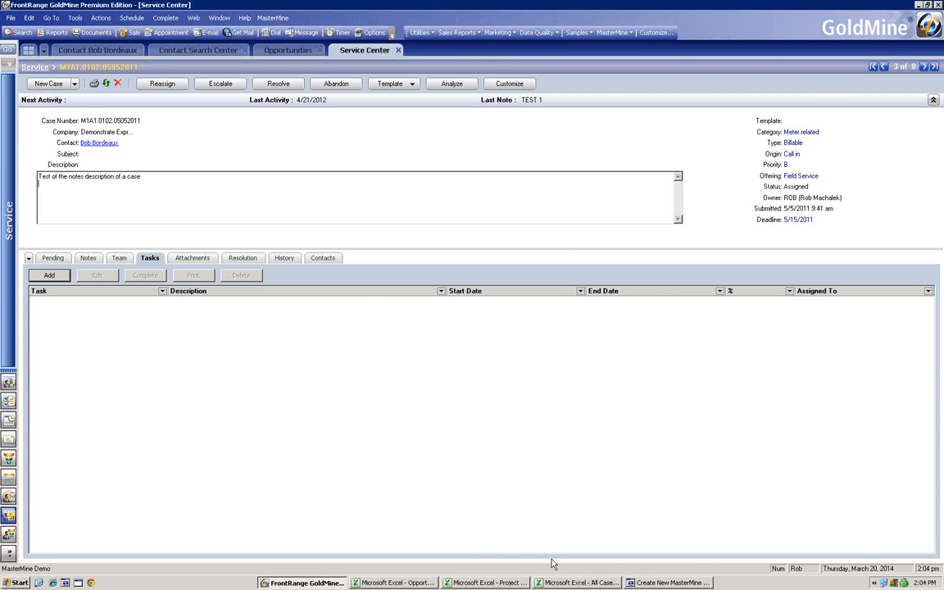
- Switch back to the All Cases workbook in Excel, and on to the PowerPoint slide show Other Areas reporting.pptx
key(alt+Tab)
key(alt+Tab)
key(alt+Tab)
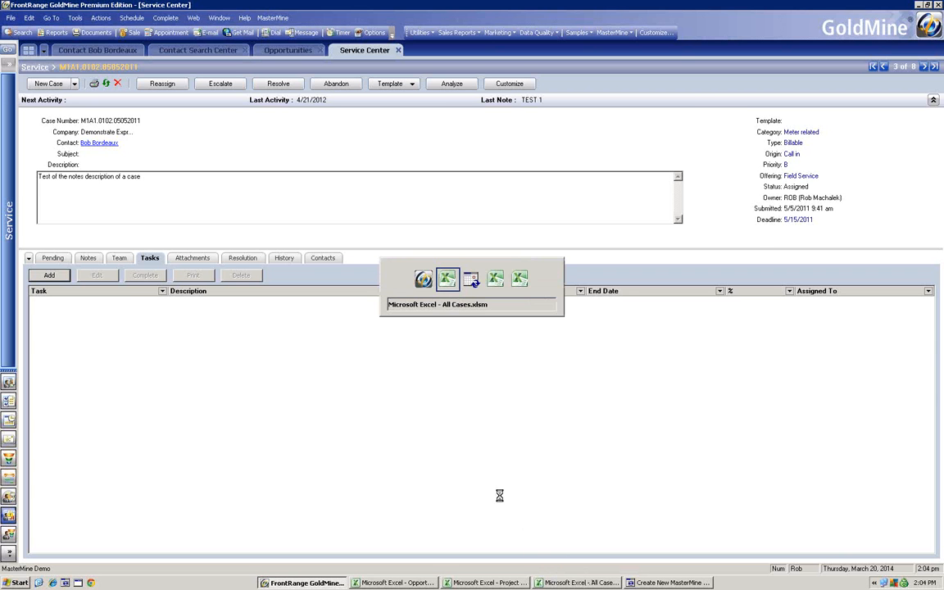
key(alt+Tab)
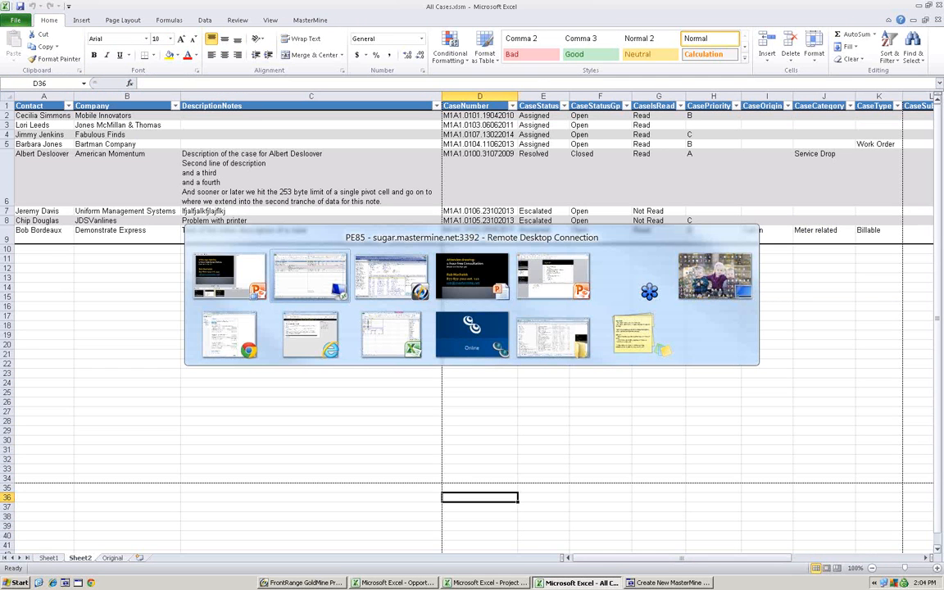
key(alt+Tab)
key(alt+Tab)
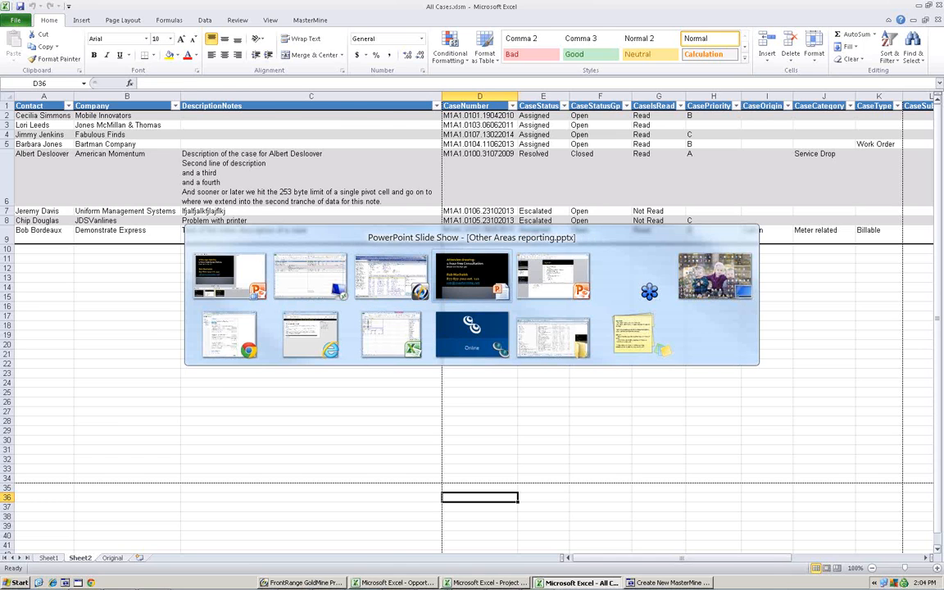